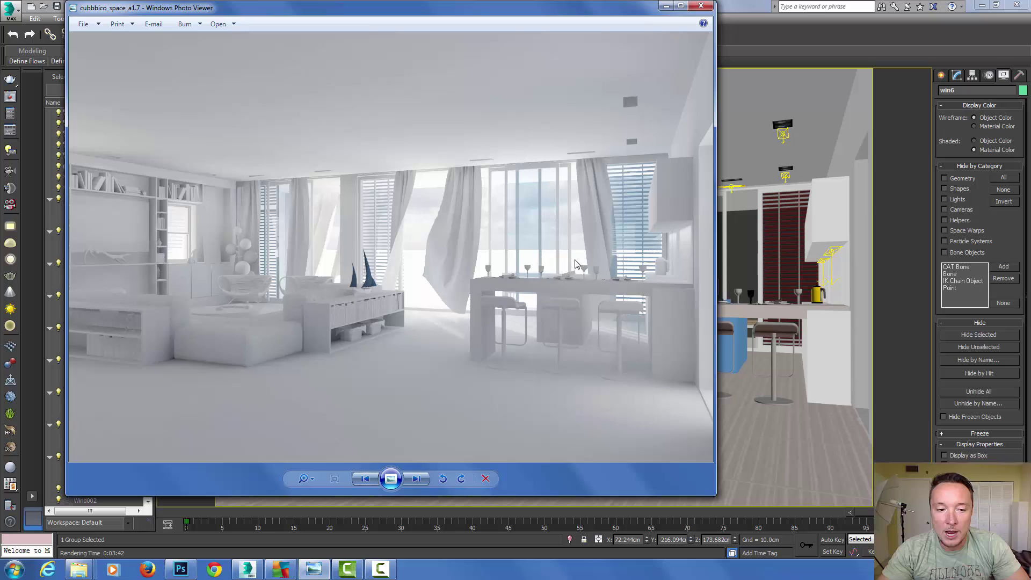
# - Put the reference render away and select the curtain beside the middle window, keeping the view on VRayPhysicalCamera002
pyautogui.click(666, 6)
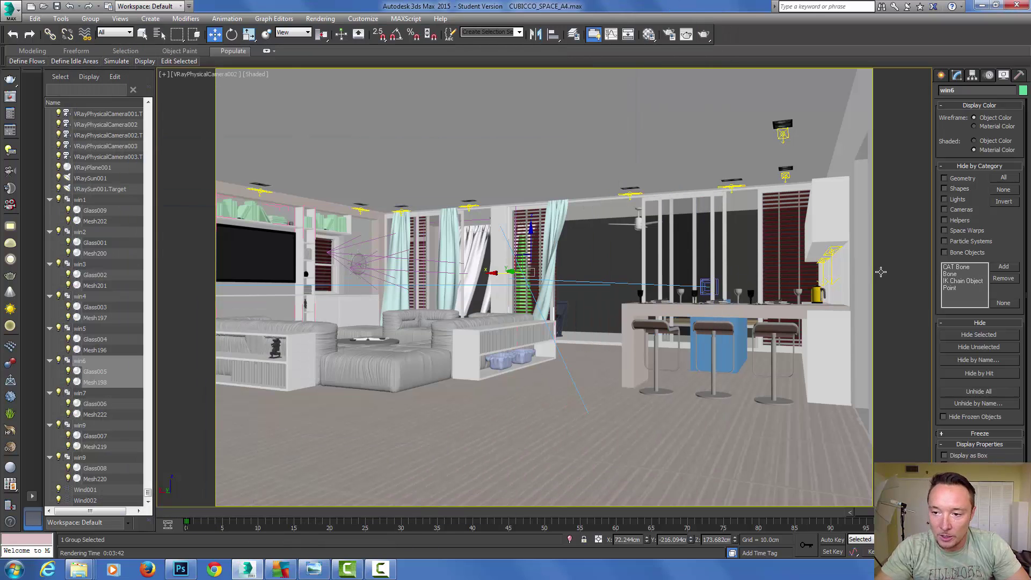
pyautogui.click(557, 240)
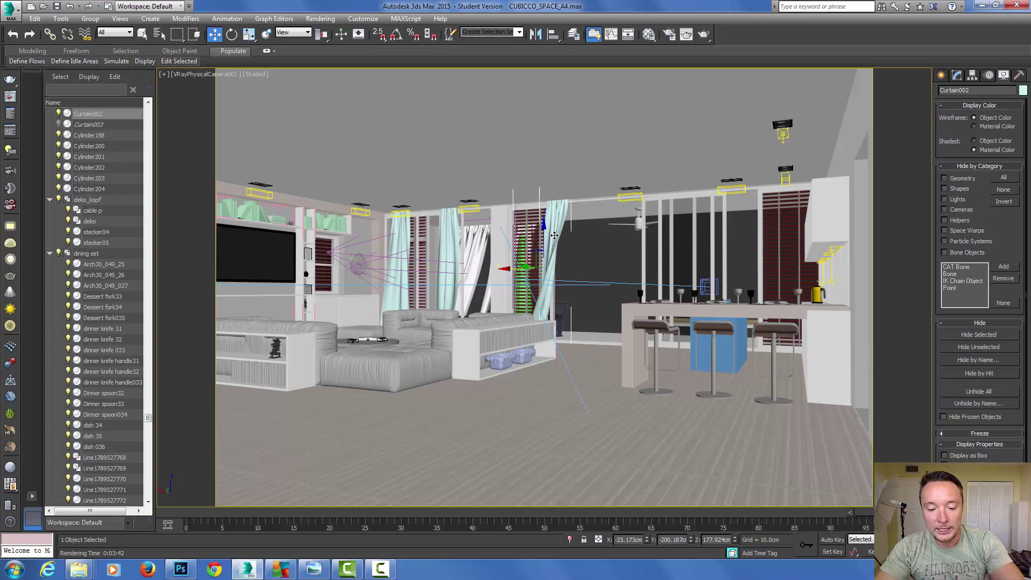
pyautogui.press('p')
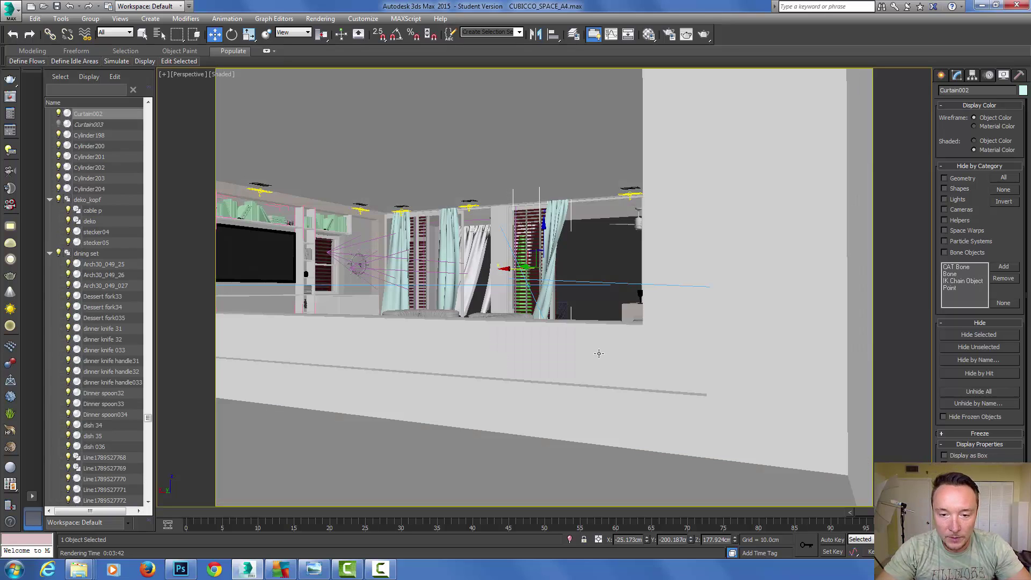
pyautogui.press('c')
pyautogui.click(543, 217)
pyautogui.press('Return')
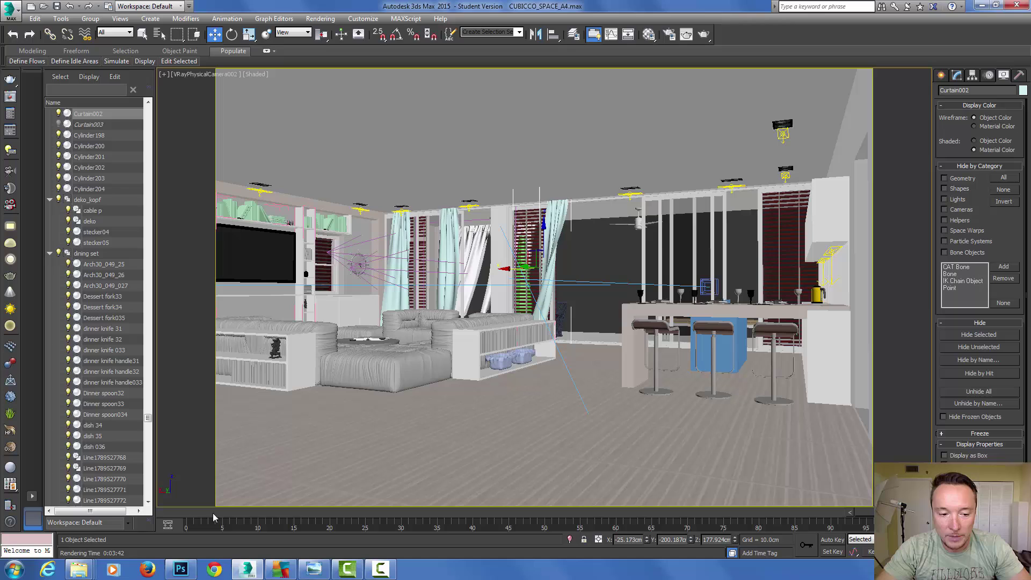
# - Scrub and play the timeline to preview the movement of the selected curtain
pyautogui.moveTo(187, 517); pyautogui.dragTo(823, 517)
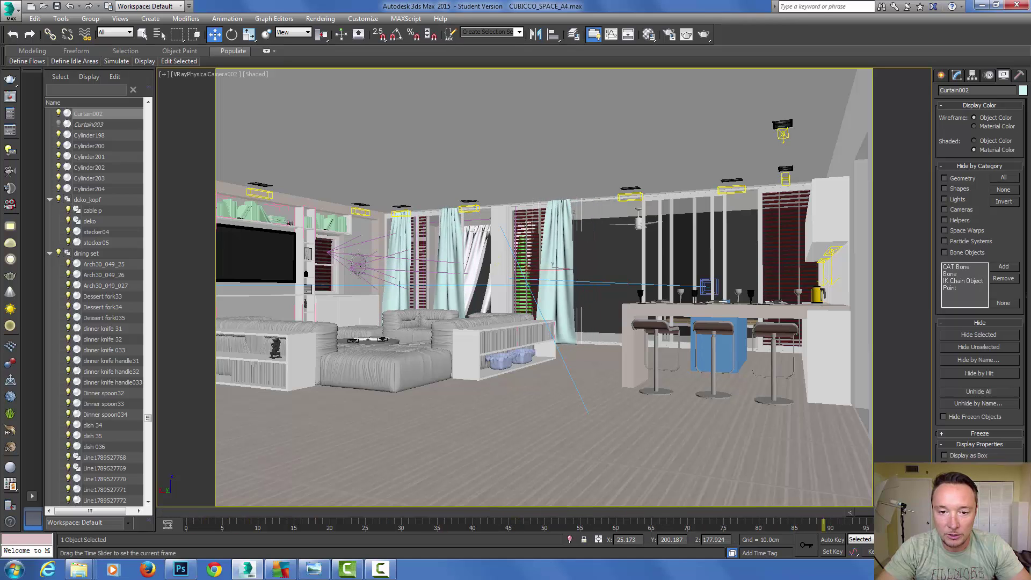
pyautogui.moveTo(886, 510); pyautogui.dragTo(728, 504)
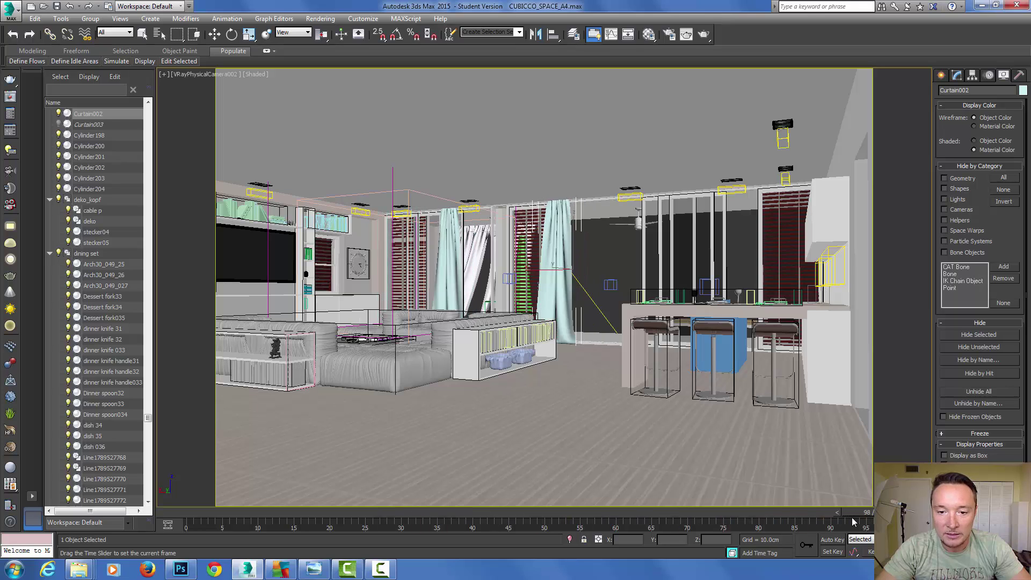
pyautogui.press('/')
pyautogui.press('w')
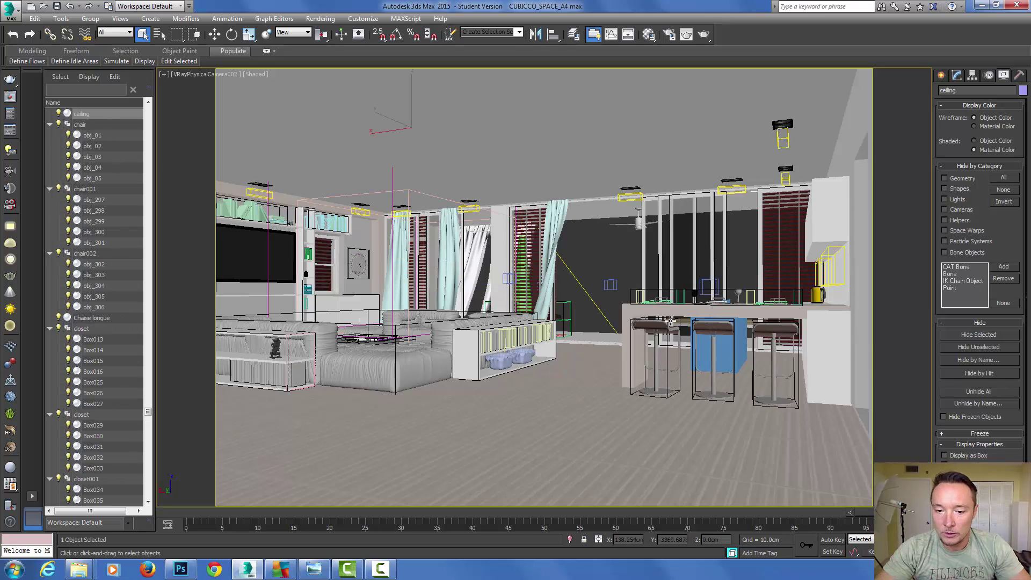
# - Select the ceiling, walls, floor and column together and isolate them from the rest of the scene
pyautogui.press('F4')
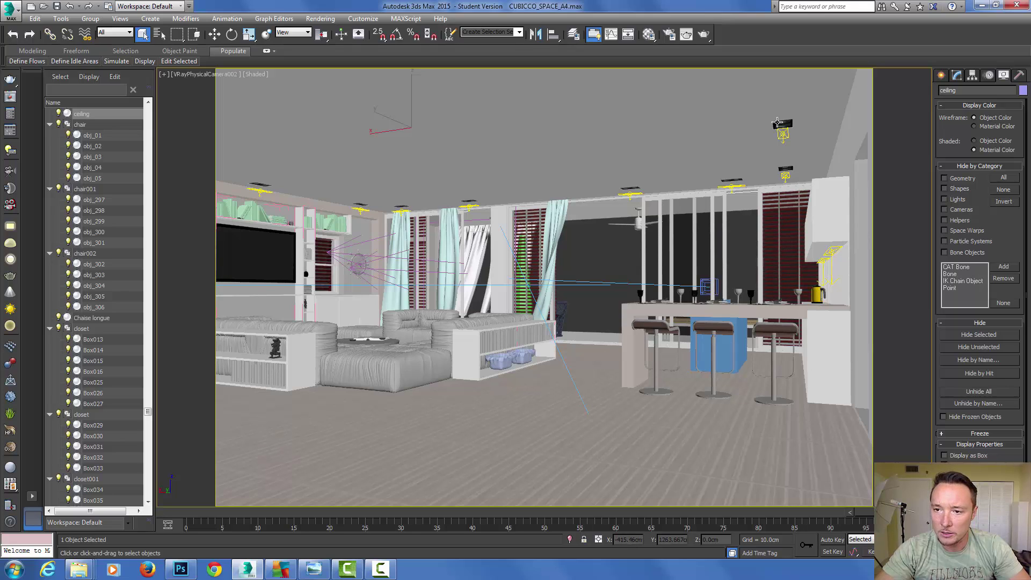
pyautogui.keyDown('ctrl'); pyautogui.click(849, 155); pyautogui.keyUp('ctrl')
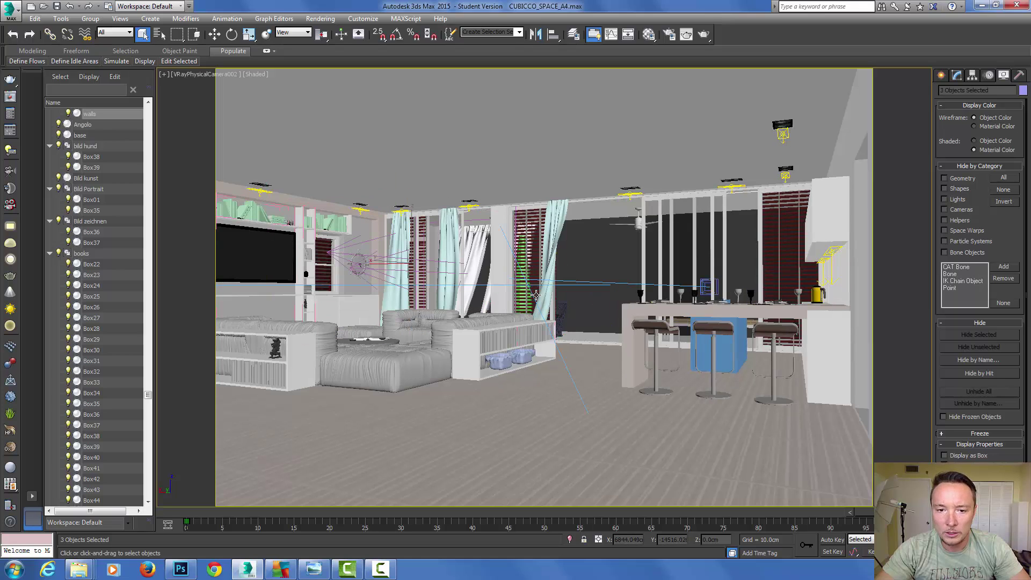
pyautogui.keyDown('ctrl'); pyautogui.click(495, 219); pyautogui.keyUp('ctrl')
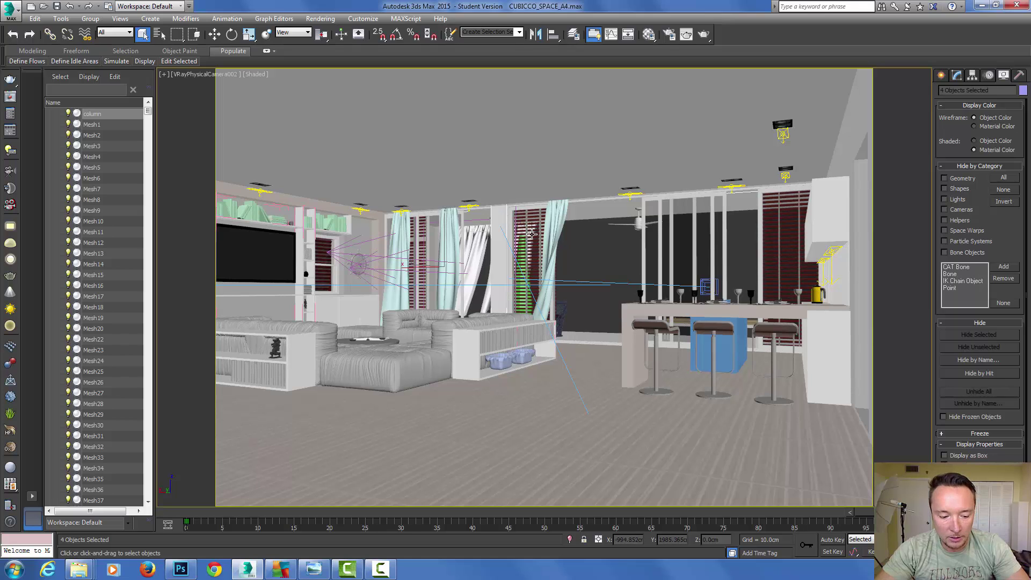
pyautogui.hotkey('alt', 'q')
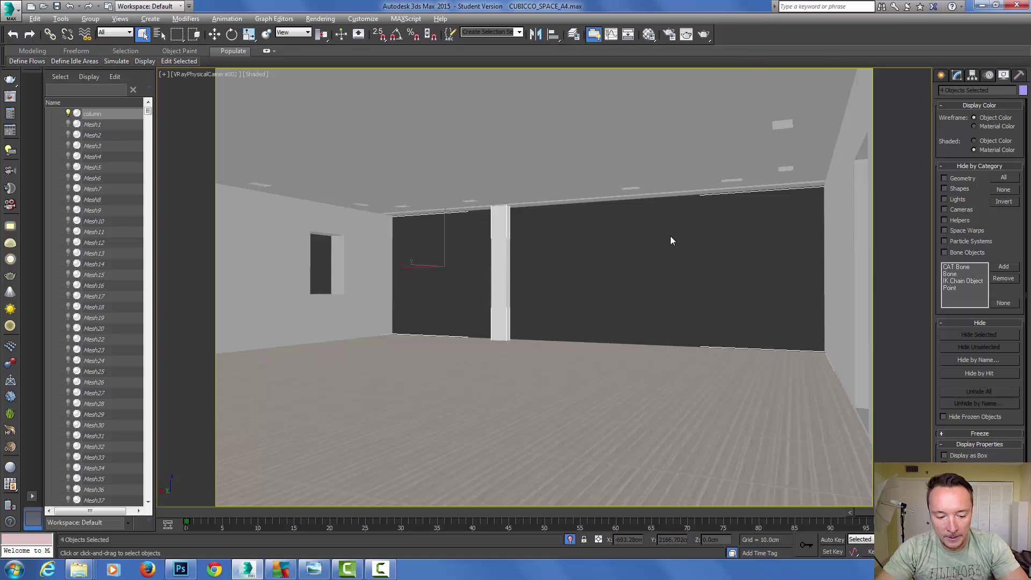
# - Draw a plane about 267 cm long and 106 cm wide beside the column in the front wireframe view, with 110 by 35 segments
pyautogui.press('t')
pyautogui.scroll(-5, 672, 241)
pyautogui.press('F3')
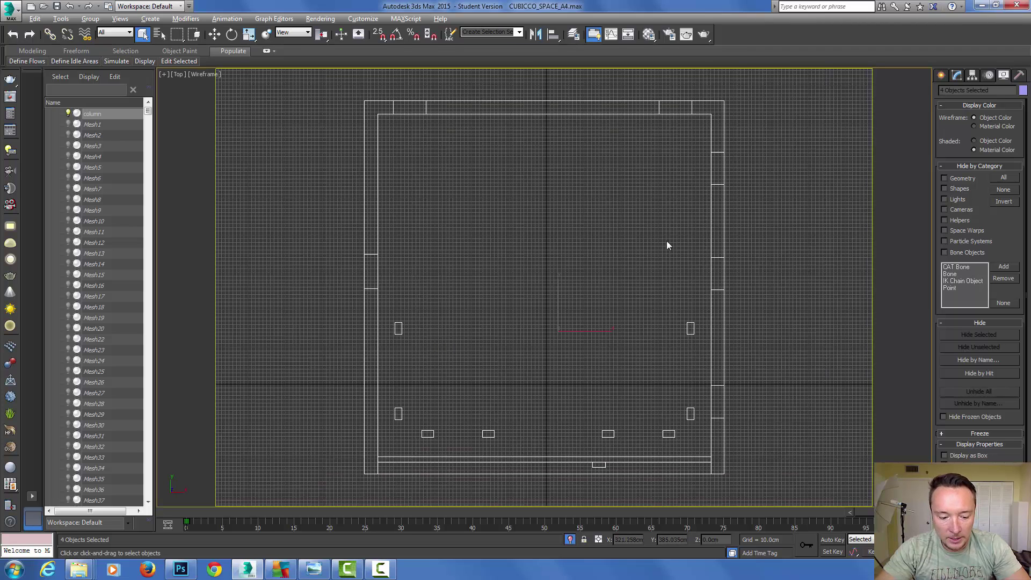
pyautogui.press('f')
pyautogui.scroll(2, 598, 161)
pyautogui.scroll(4, 598, 161)
pyautogui.moveTo(598, 161); pyautogui.dragTo(532, 125, button='middle')
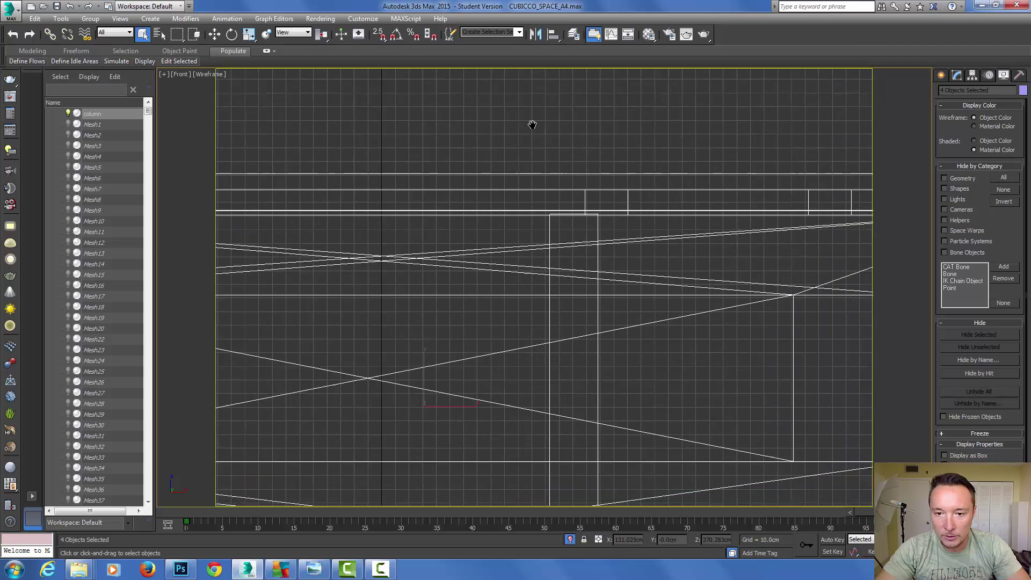
pyautogui.scroll(-3, 542, 140)
pyautogui.click(941, 75)
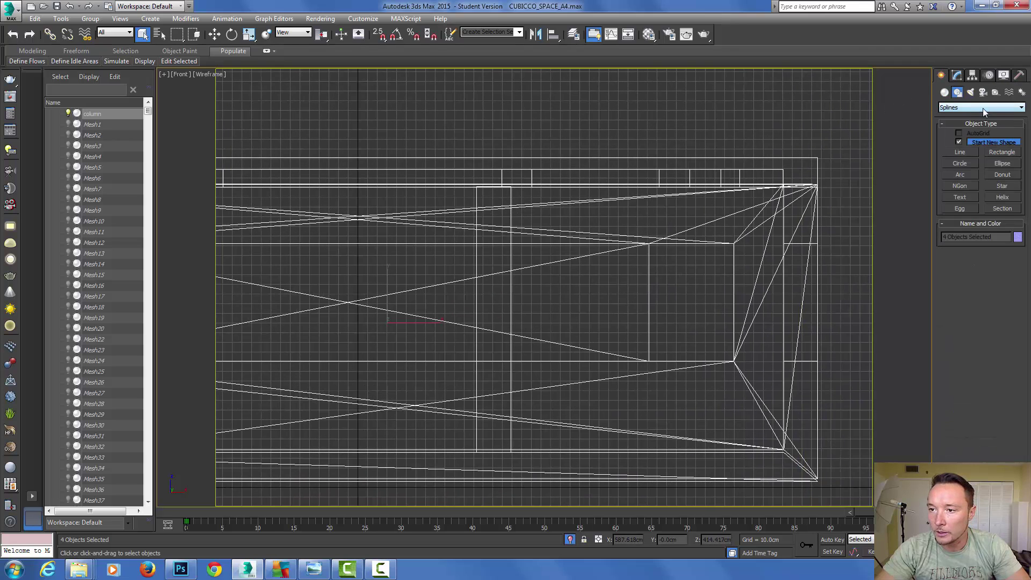
pyautogui.click(984, 108)
pyautogui.click(944, 92)
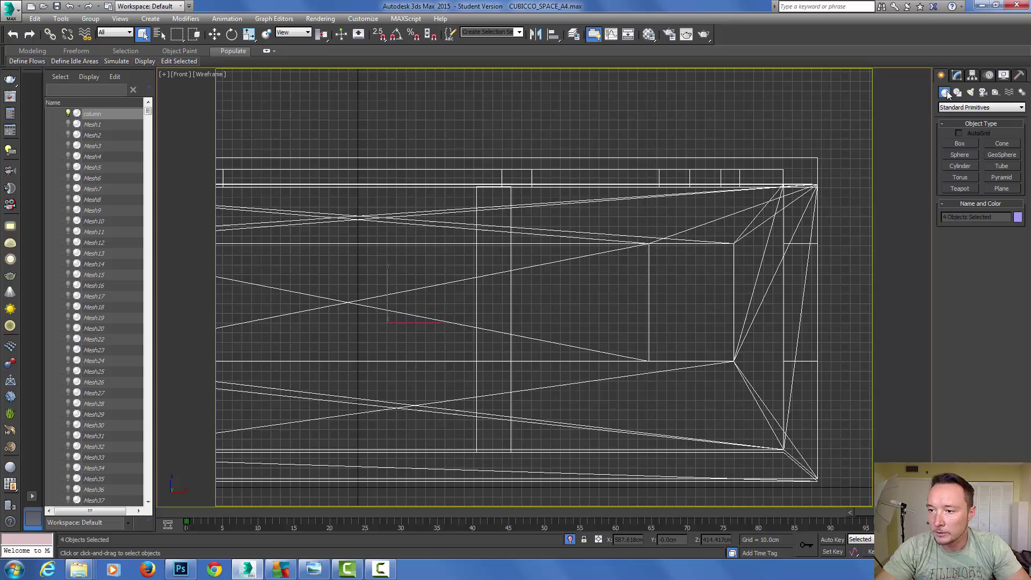
pyautogui.click(1001, 188)
pyautogui.moveTo(507, 240); pyautogui.dragTo(494, 228, button='middle')
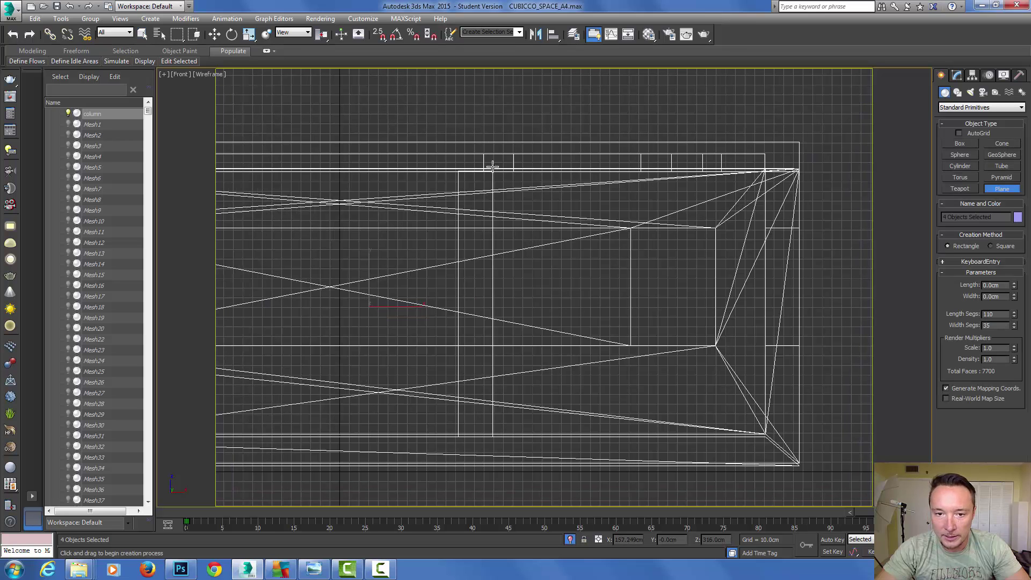
pyautogui.moveTo(492, 171); pyautogui.dragTo(596, 429)
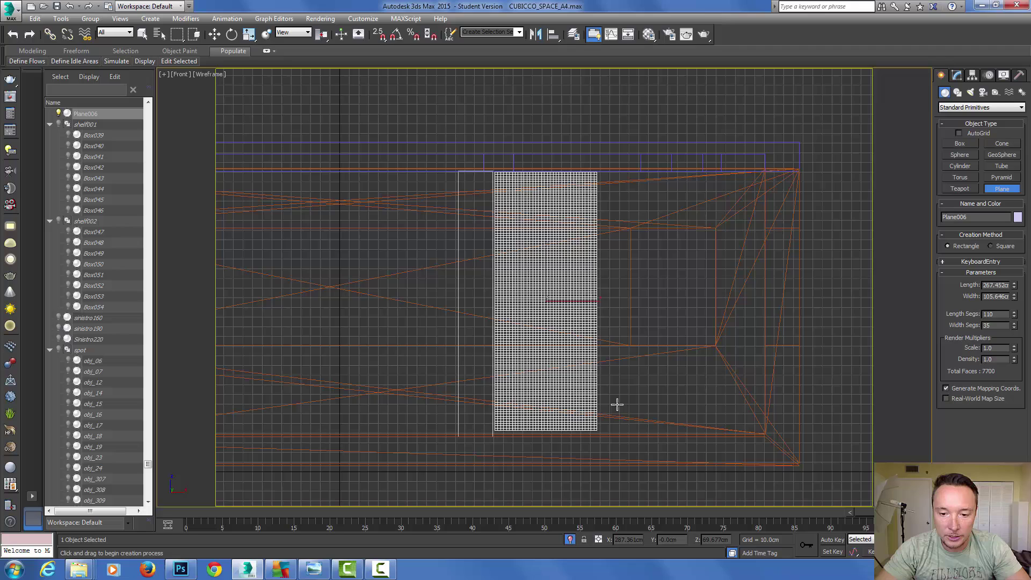
# - Lengthen the plane to about 289 cm and move it up so it sits just above the floor, slightly clear of the column
pyautogui.click(952, 81)
pyautogui.moveTo(1013, 227); pyautogui.dragTo(1013, 219)
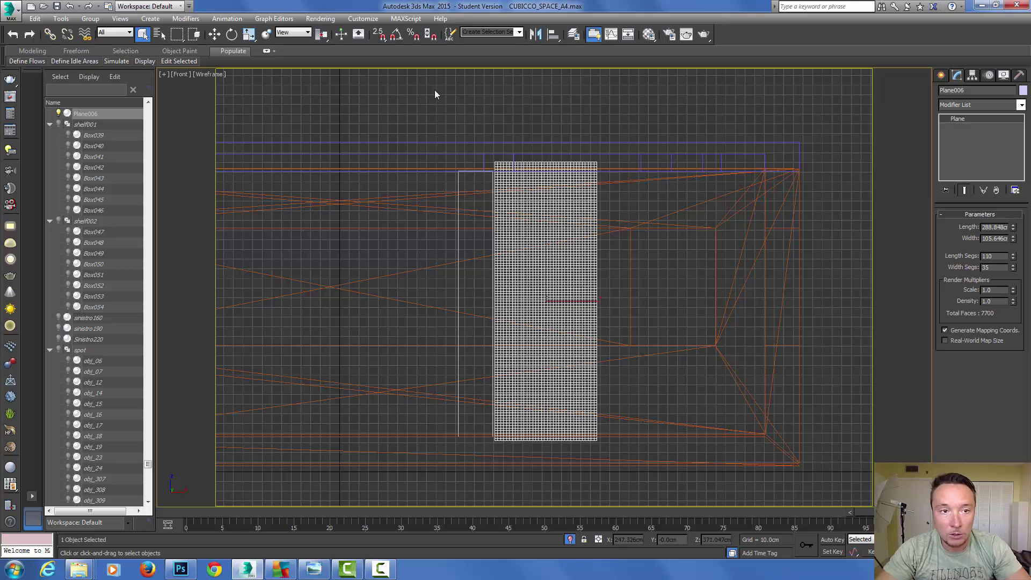
pyautogui.click(214, 34)
pyautogui.moveTo(546, 264)
pyautogui.mouseDown()
pyautogui.moveTo(559, 288)
pyautogui.moveTo(561, 274)
pyautogui.moveTo(556, 282)
pyautogui.mouseUp()
pyautogui.scroll(5, 563, 376)
pyautogui.scroll(3, 564, 392)
pyautogui.moveTo(564, 392); pyautogui.dragTo(602, 226, button='middle')
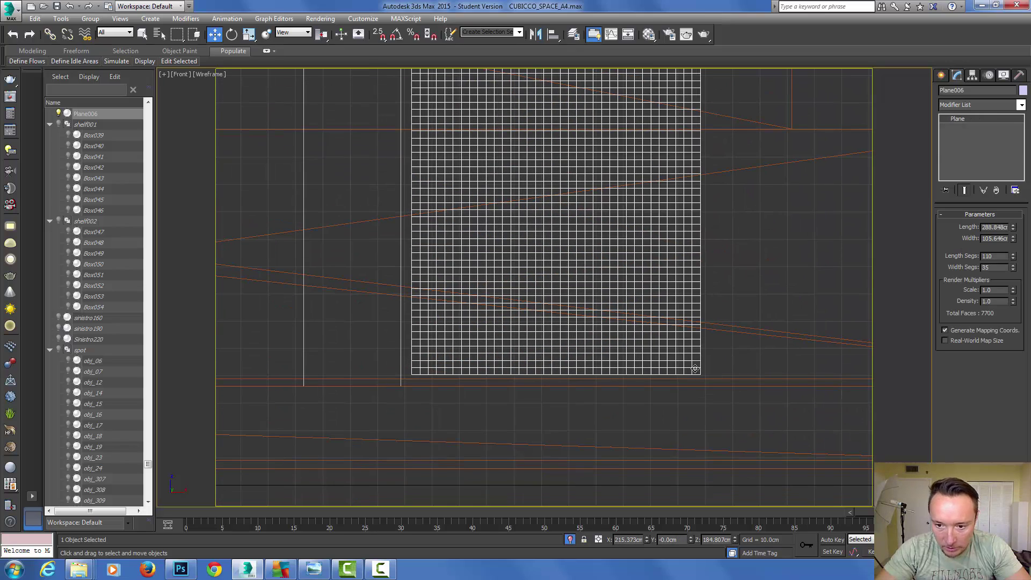
# - Convert the plane beside the column to an Editable Poly
pyautogui.scroll(-5, 724, 362)
pyautogui.moveTo(627, 180); pyautogui.dragTo(617, 217, button='middle')
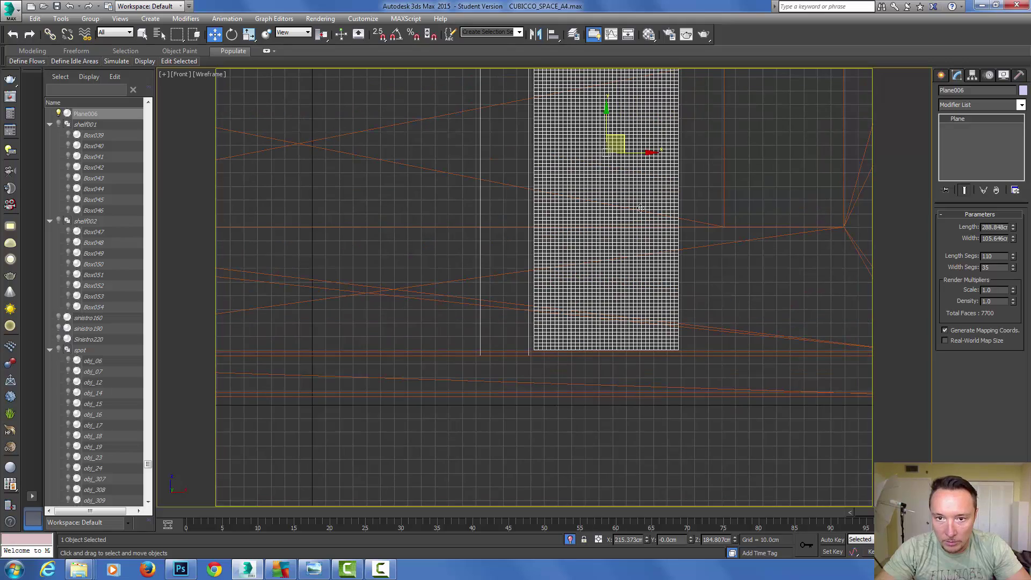
pyautogui.scroll(-2, 577, 231)
pyautogui.moveTo(553, 274); pyautogui.dragTo(532, 360, button='middle')
pyautogui.scroll(1, 559, 159)
pyautogui.scroll(1, 558, 142)
pyautogui.moveTo(558, 121); pyautogui.dragTo(539, 187, button='middle')
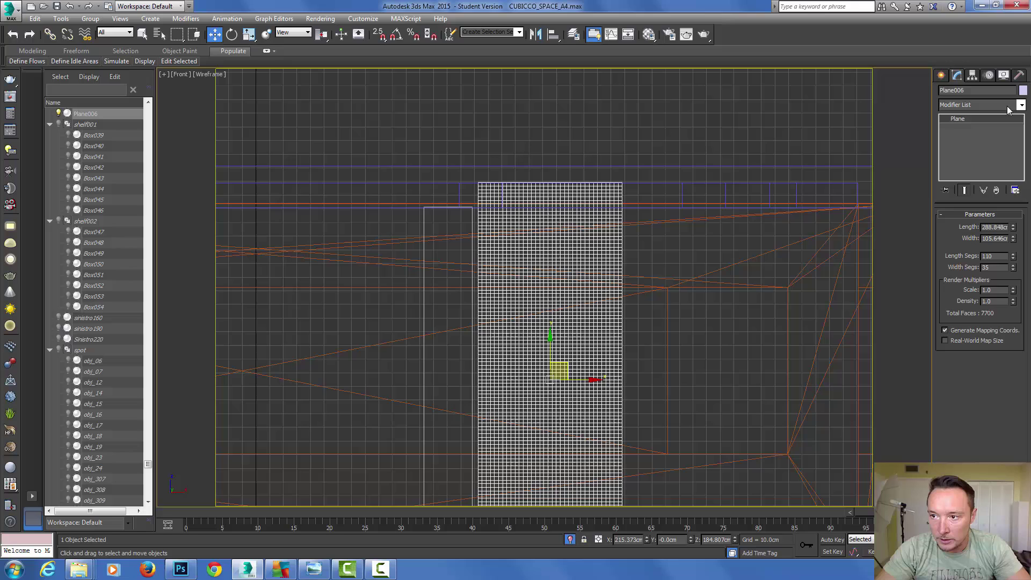
pyautogui.rightClick(987, 118)
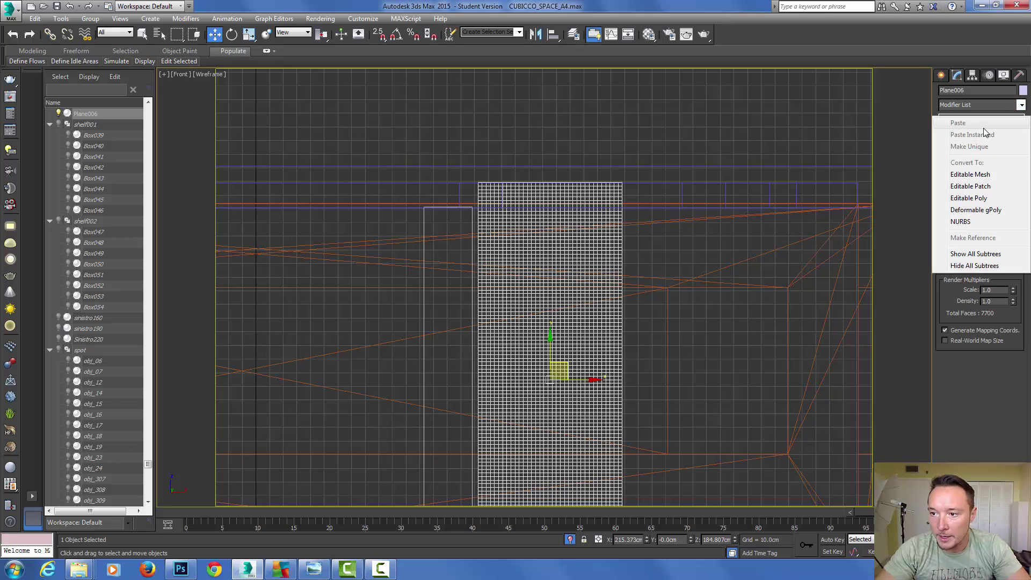
pyautogui.click(989, 198)
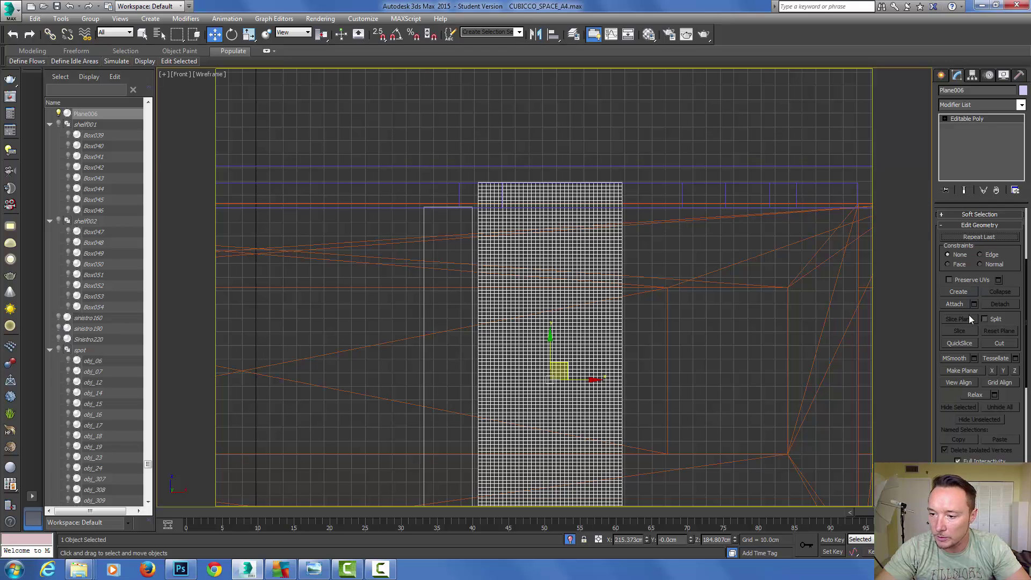
# - Select the plane's top rows of vertices and move them down with soft selection enabled at 20 cm falloff
pyautogui.click(952, 121)
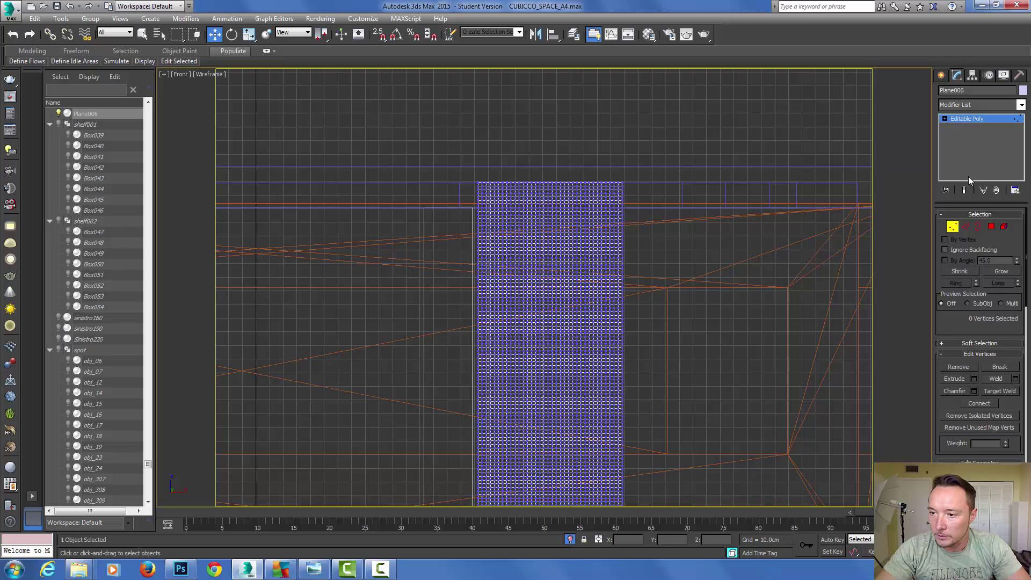
pyautogui.moveTo(460, 142); pyautogui.dragTo(658, 192)
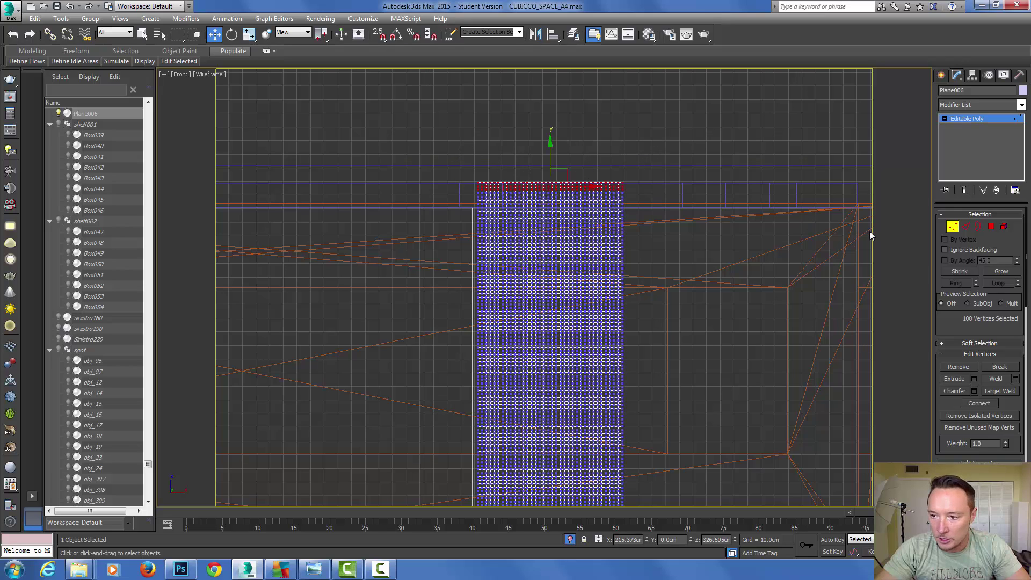
pyautogui.click(946, 345)
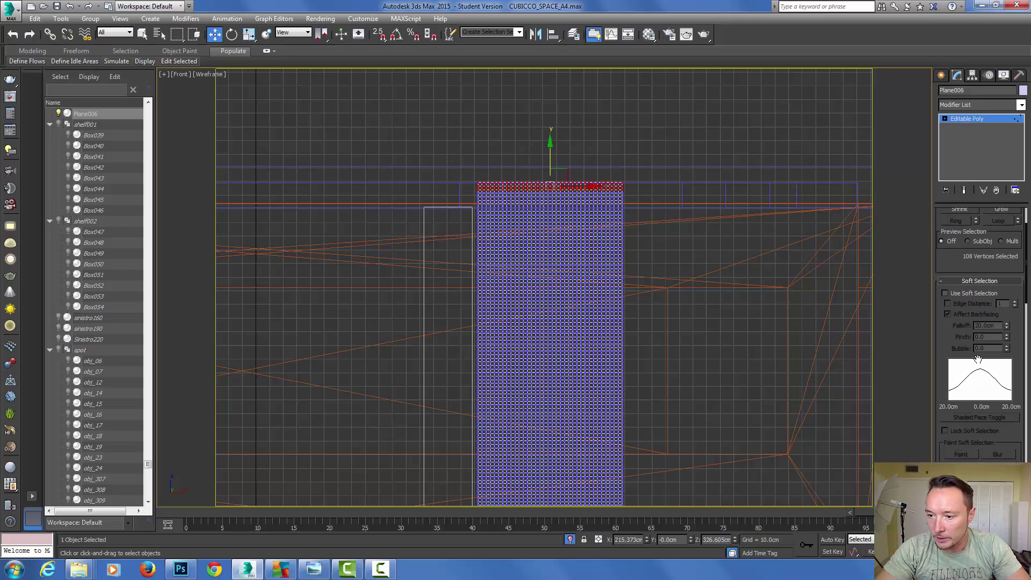
pyautogui.click(968, 296)
pyautogui.moveTo(551, 170); pyautogui.dragTo(551, 189)
pyautogui.click(982, 125)
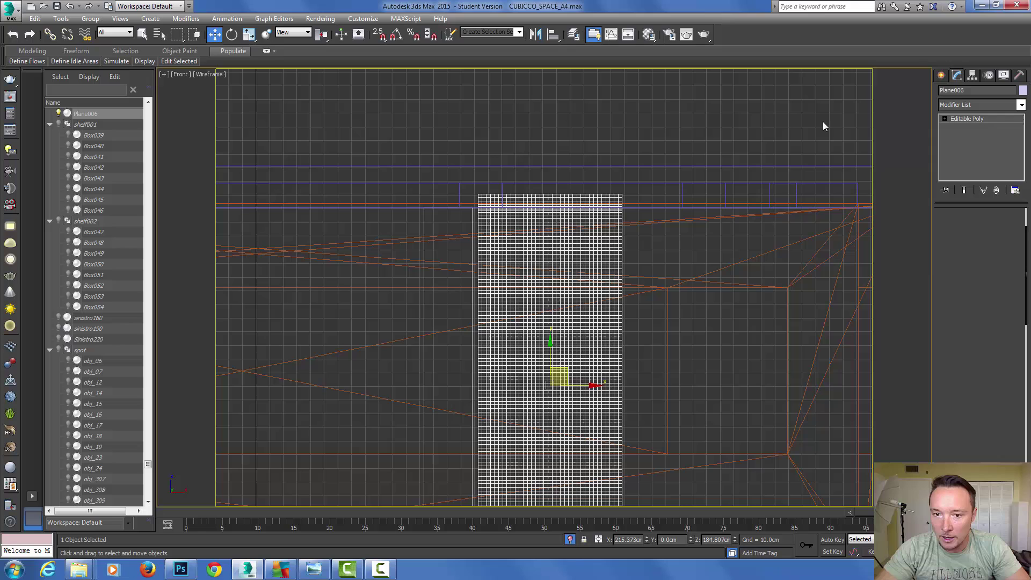
# - Move the plane along the Y axis to about -204 cm, bringing it next to the column at the window opening
pyautogui.press('p')
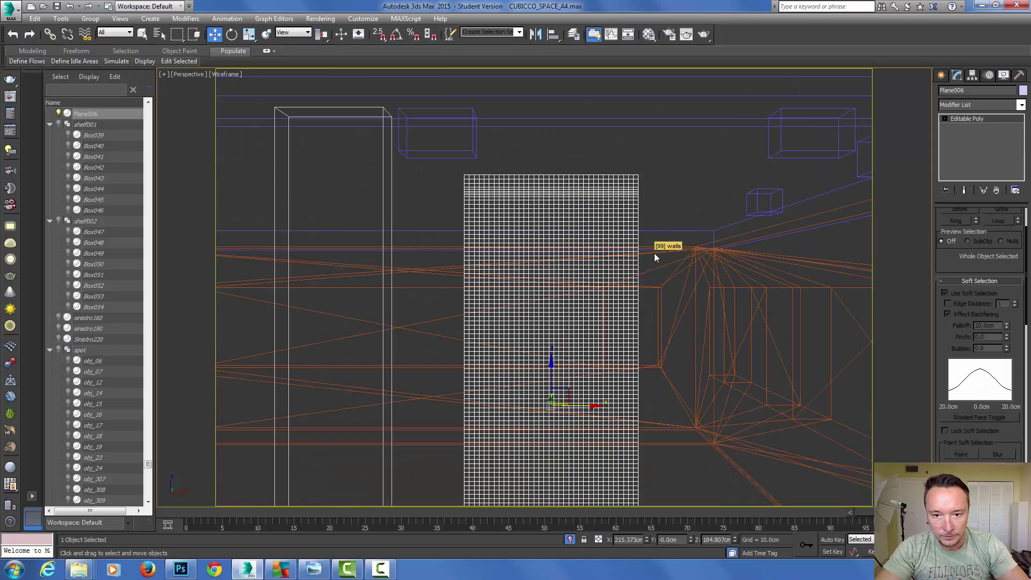
pyautogui.press('z')
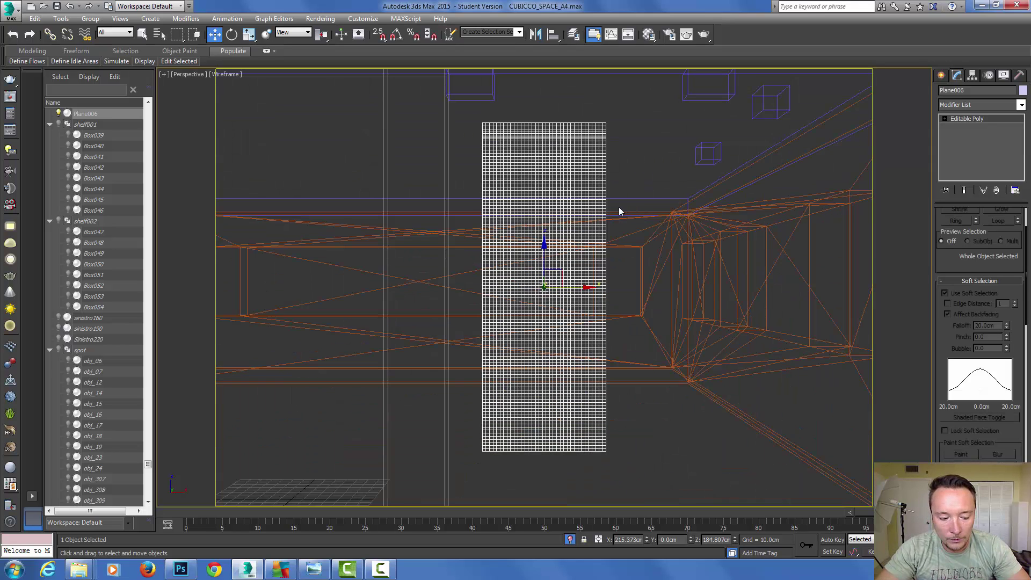
pyautogui.moveTo(618, 208)
pyautogui.keyDown('alt'); pyautogui.mouseDown(button='middle')
pyautogui.moveTo(707, 217)
pyautogui.moveTo(684, 228)
pyautogui.moveTo(633, 223)
pyautogui.moveTo(674, 207)
pyautogui.moveTo(660, 214)
pyautogui.mouseUp(button='middle'); pyautogui.keyUp('alt')
pyautogui.press('F3')
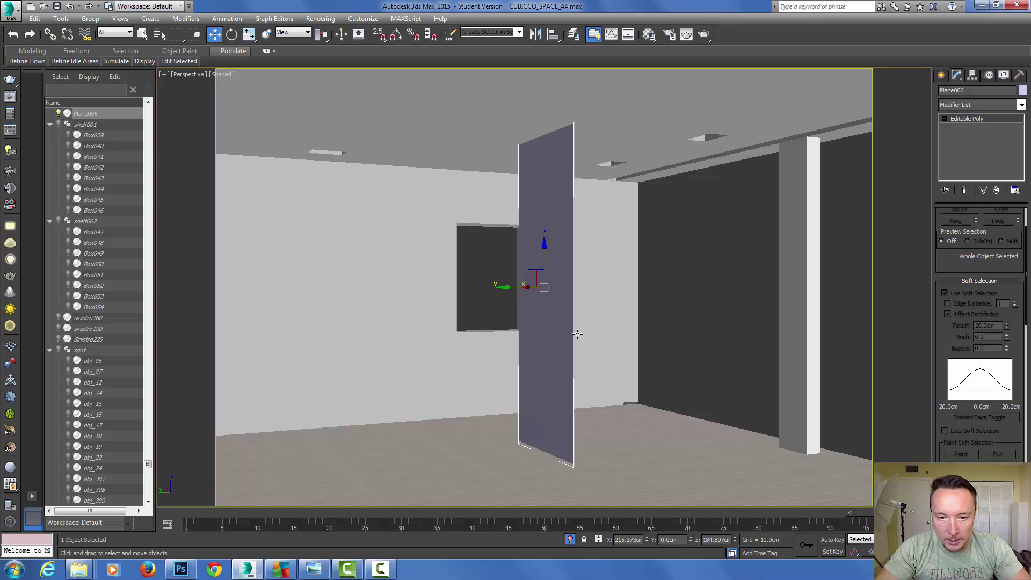
pyautogui.moveTo(509, 287); pyautogui.dragTo(690, 308)
# - Move the plane slightly away from the column, to about -201.6 cm along the Y axis, checking its alignment in the Left view
pyautogui.keyDown('alt'); pyautogui.moveTo(733, 301); pyautogui.dragTo(690, 303, button='middle'); pyautogui.keyUp('alt')
pyautogui.press('z')
pyautogui.scroll(2, 590, 215)
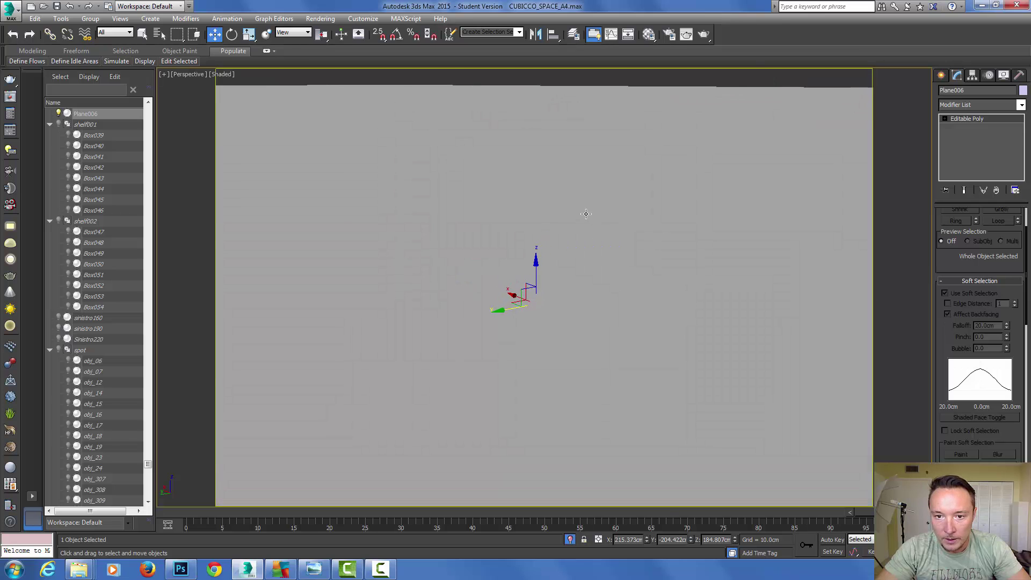
pyautogui.keyDown('alt'); pyautogui.moveTo(586, 214); pyautogui.dragTo(555, 225, button='middle'); pyautogui.keyUp('alt')
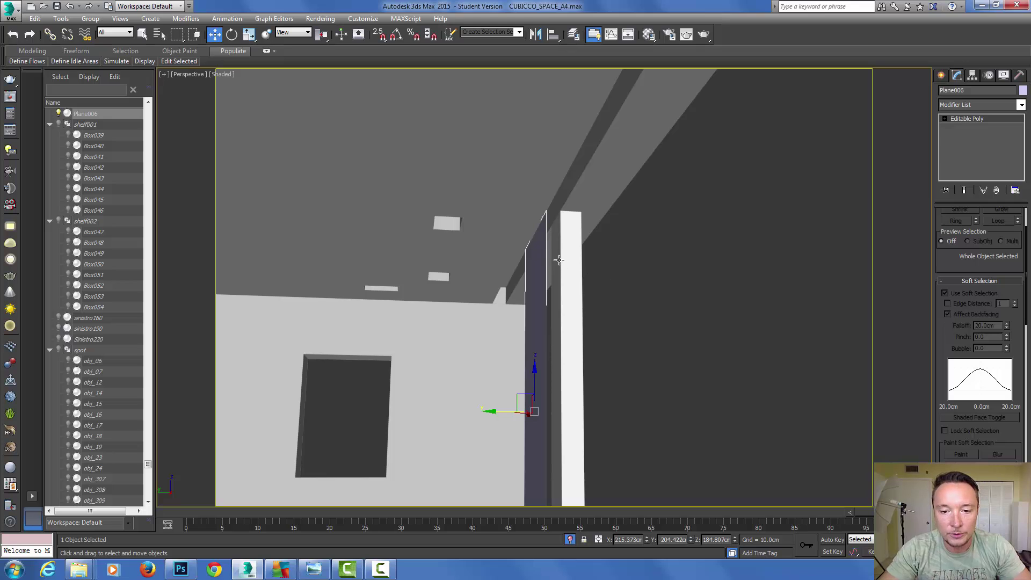
pyautogui.keyDown('alt'); pyautogui.moveTo(505, 321); pyautogui.dragTo(535, 286, button='middle'); pyautogui.keyUp('alt')
pyautogui.scroll(3, 535, 241)
pyautogui.moveTo(587, 216); pyautogui.dragTo(496, 249, button='middle')
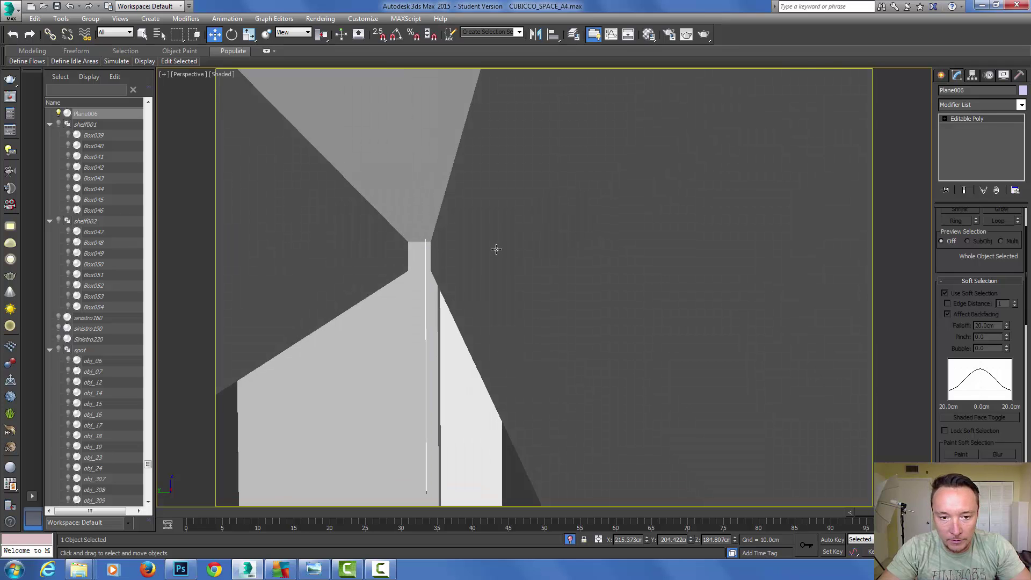
pyautogui.press('f')
pyautogui.press('F3')
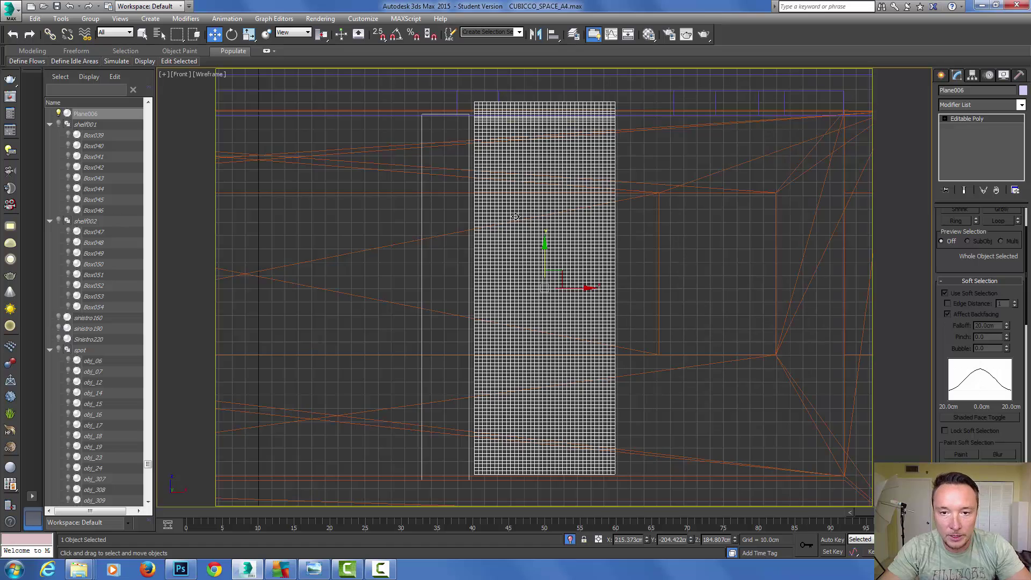
pyautogui.press('l')
pyautogui.press('z')
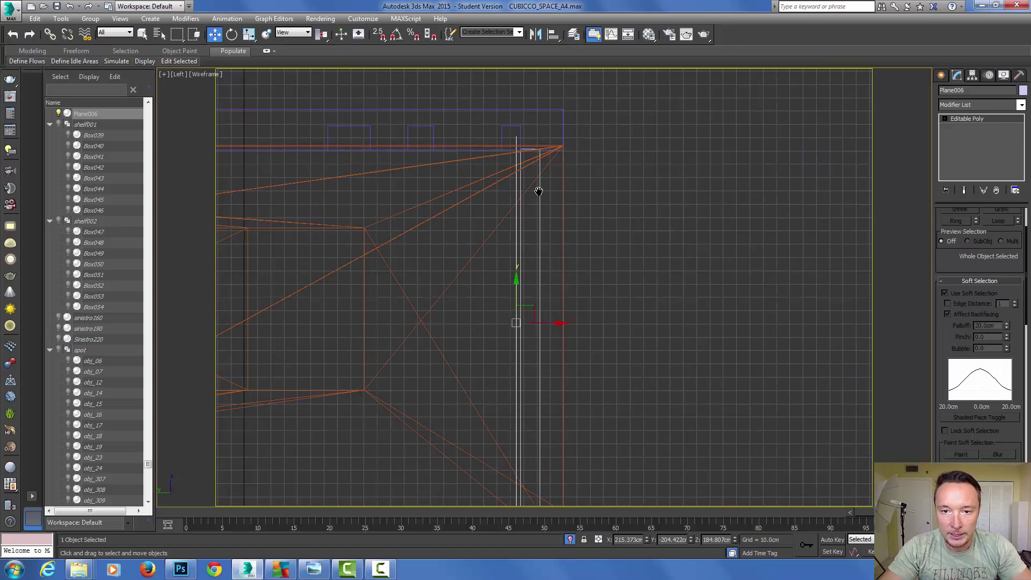
pyautogui.scroll(5, 530, 157)
pyautogui.moveTo(530, 161); pyautogui.dragTo(534, 221, button='middle')
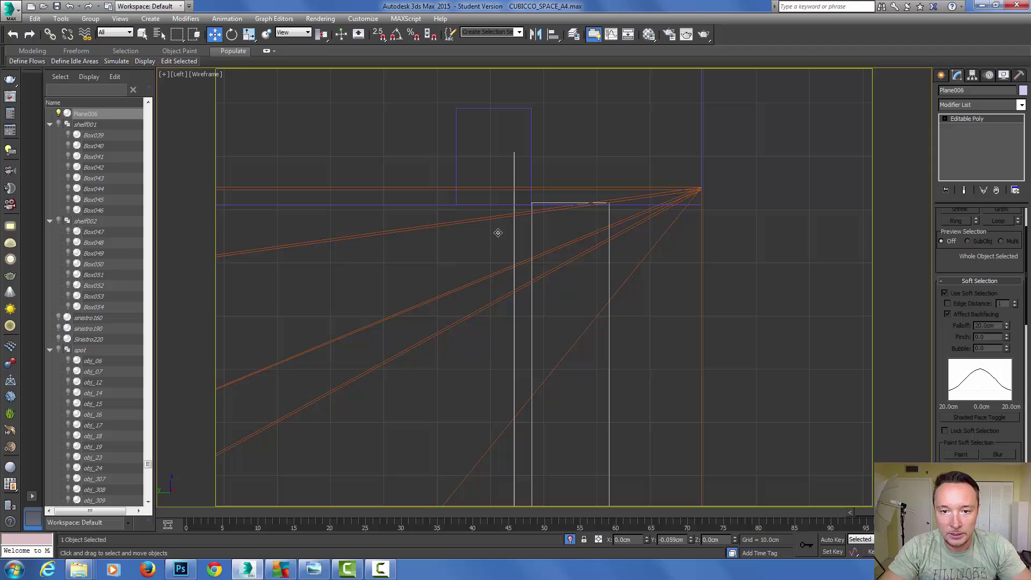
pyautogui.scroll(-6, 559, 362)
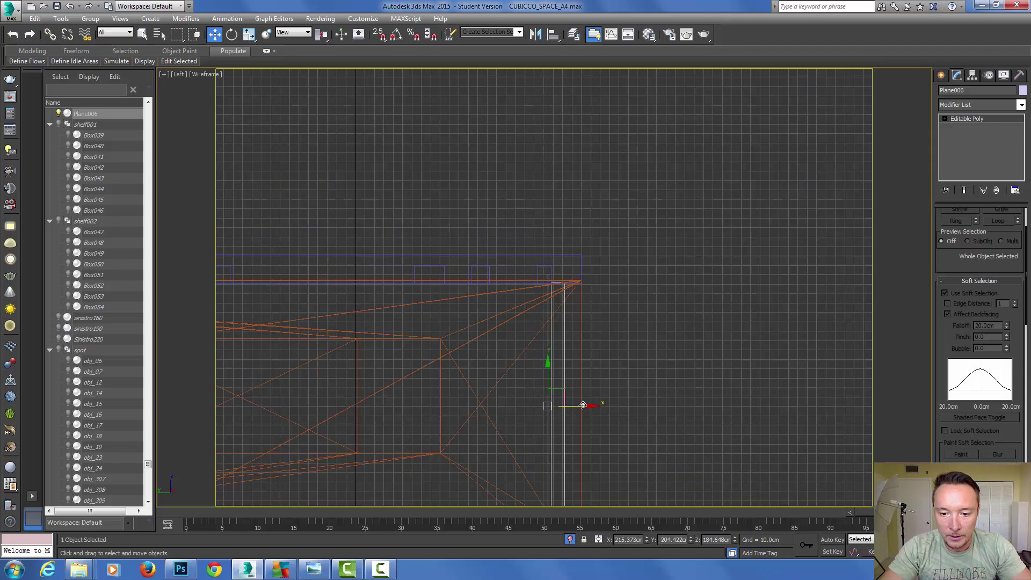
pyautogui.moveTo(582, 405); pyautogui.dragTo(578, 405)
# - Create a cylinder about 1.14 cm in radius and 15.5 cm high, and align it just above the plane's top edge in the Left view
pyautogui.click(940, 76)
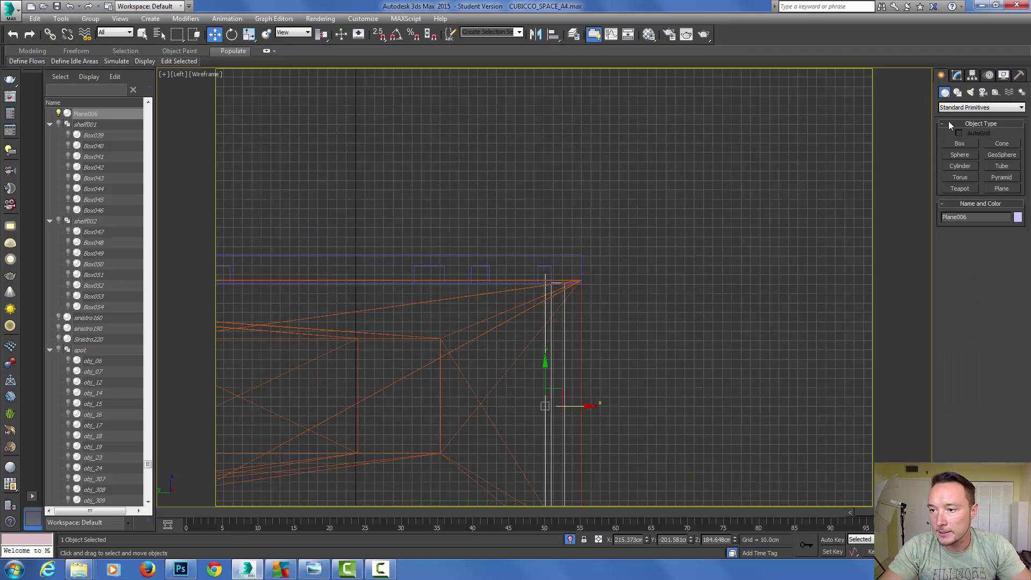
pyautogui.click(960, 166)
pyautogui.scroll(3, 433, 161)
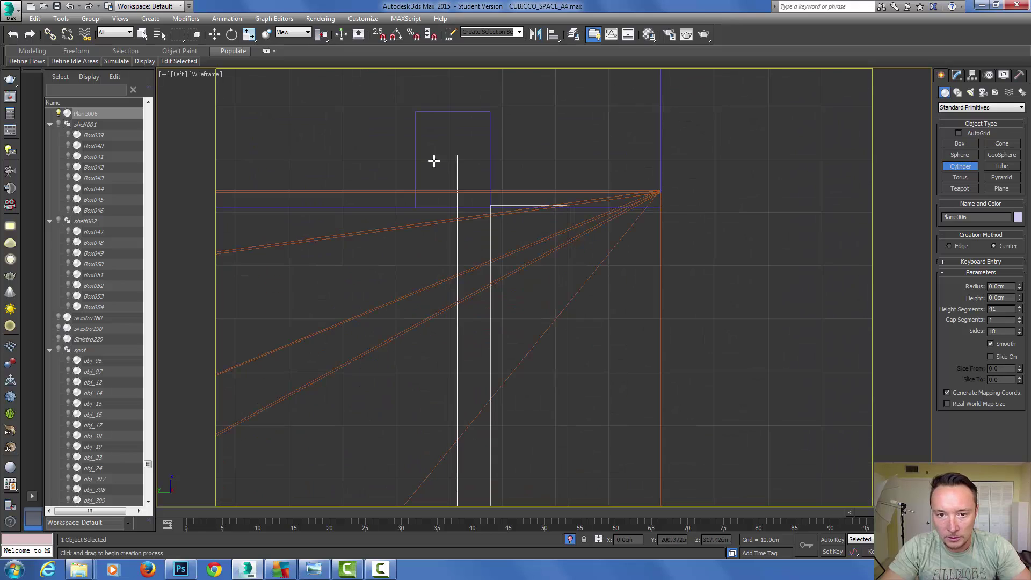
pyautogui.click(455, 146)
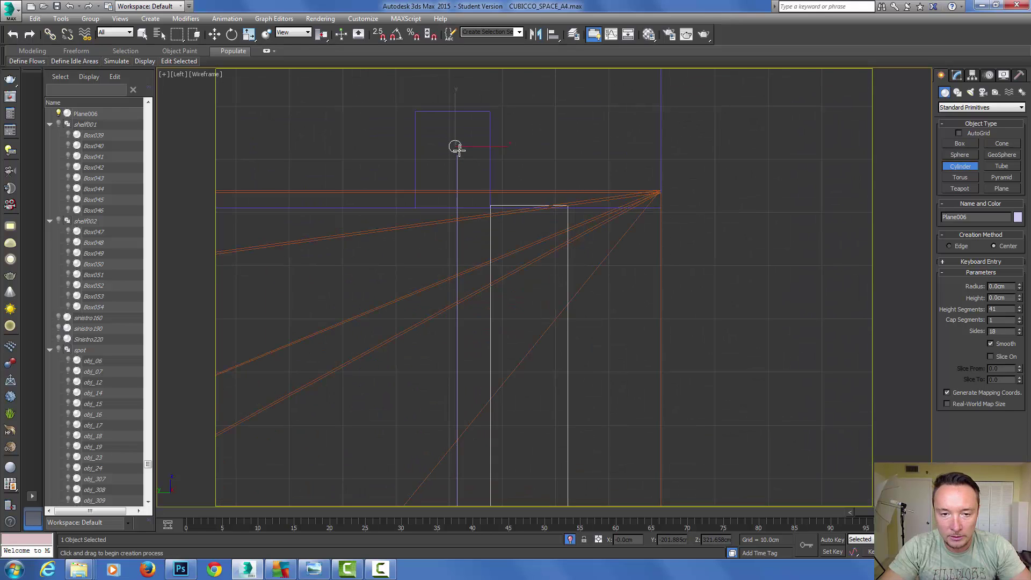
pyautogui.click(680, 153)
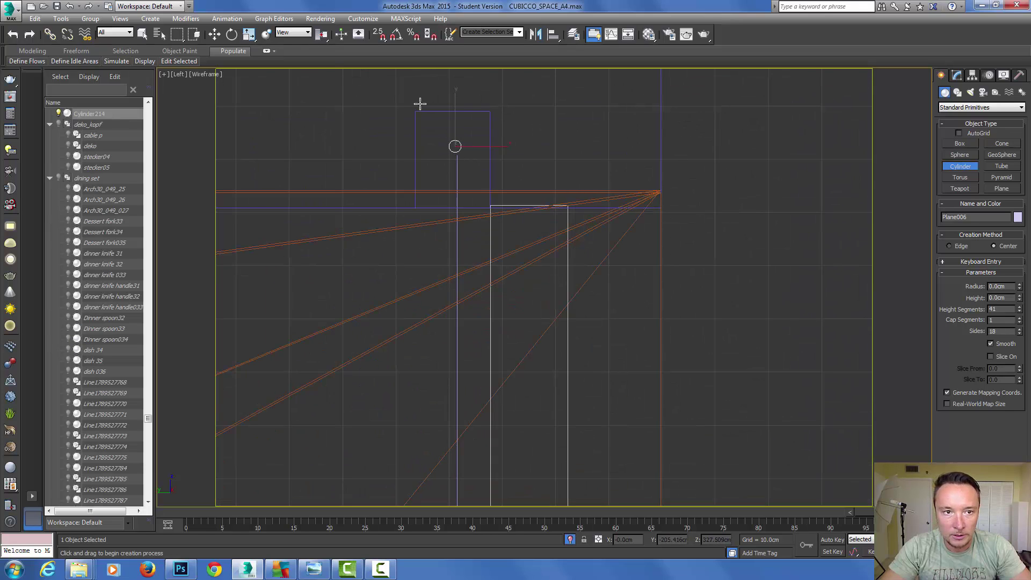
pyautogui.click(215, 34)
pyautogui.moveTo(469, 128); pyautogui.dragTo(472, 125)
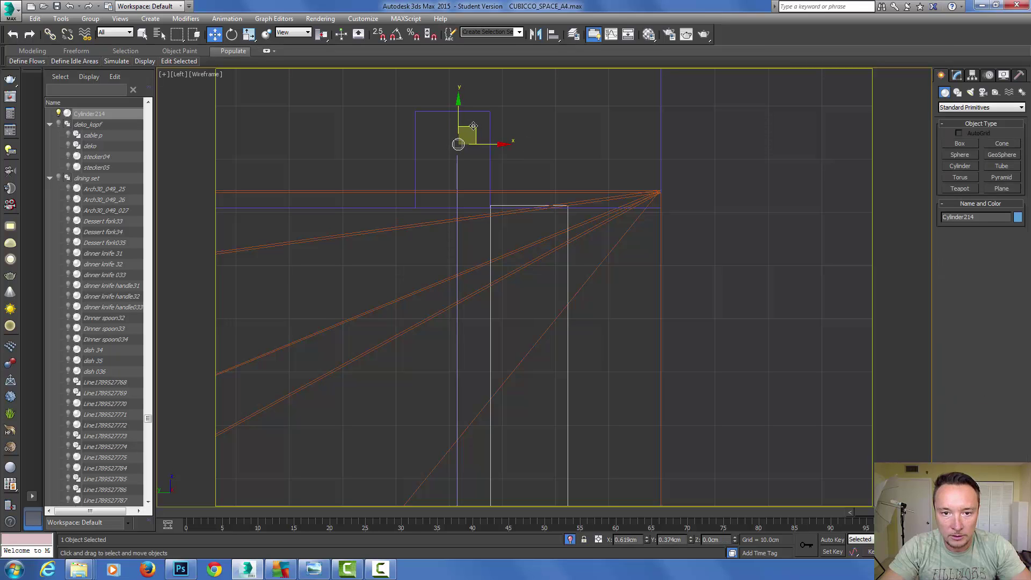
# - Move the cylinder along the X axis to about 274 cm, placing it above the plane's far upper corner from the column
pyautogui.press('f')
pyautogui.scroll(-5, 514, 130)
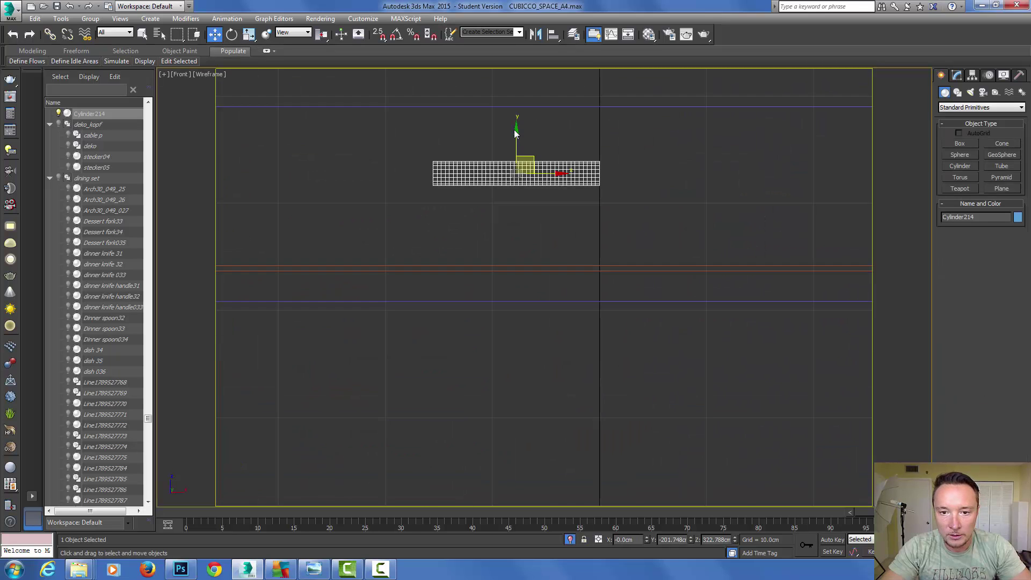
pyautogui.moveTo(550, 133); pyautogui.dragTo(430, 156, button='middle')
pyautogui.scroll(-3, 413, 164)
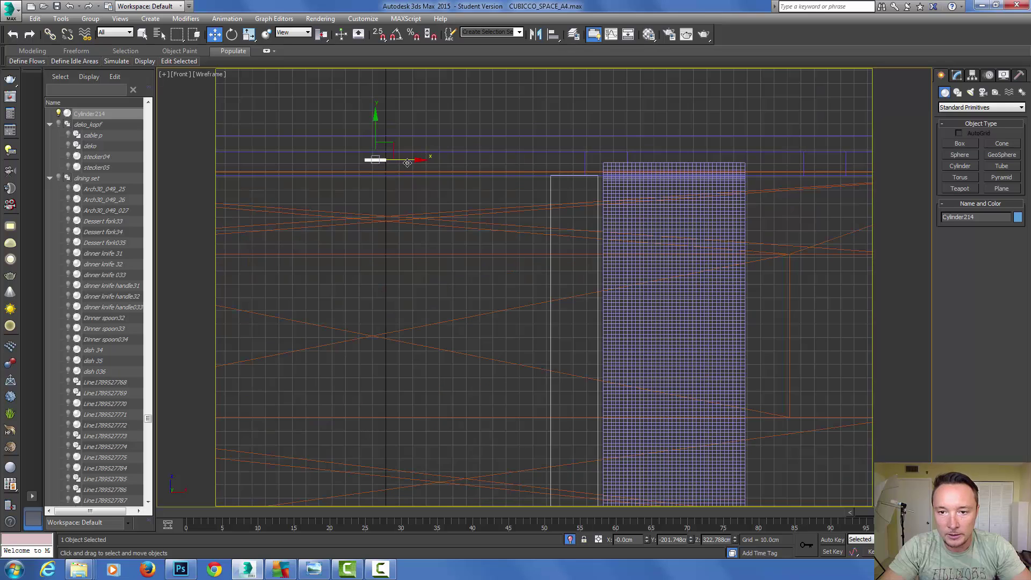
pyautogui.moveTo(421, 169); pyautogui.dragTo(767, 159)
# - Lengthen the cylinder to a height of about 117.6 cm so the rod spans the plane's full width
pyautogui.click(957, 74)
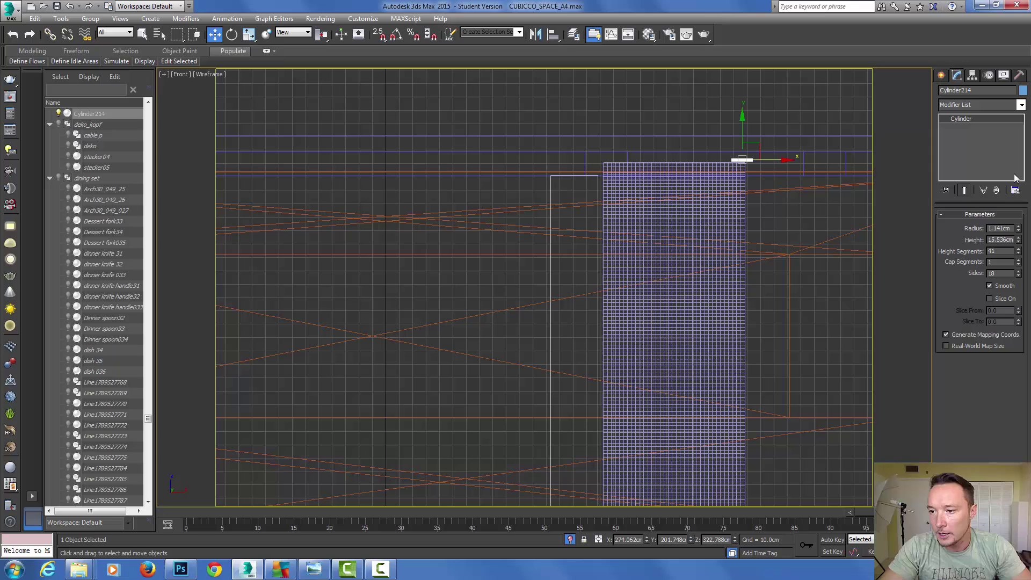
pyautogui.moveTo(1019, 240); pyautogui.dragTo(915, 460)
pyautogui.moveTo(657, 254); pyautogui.dragTo(543, 383, button='middle')
pyautogui.scroll(4, 543, 384)
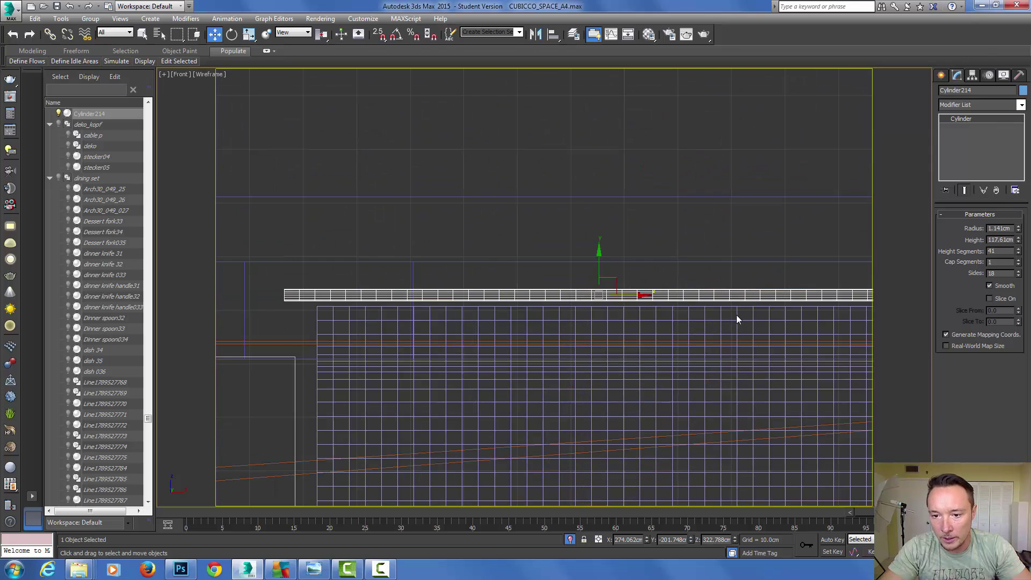
pyautogui.moveTo(733, 314); pyautogui.dragTo(591, 297, button='middle')
pyautogui.scroll(-1, 591, 301)
pyautogui.scroll(-1, 472, 223)
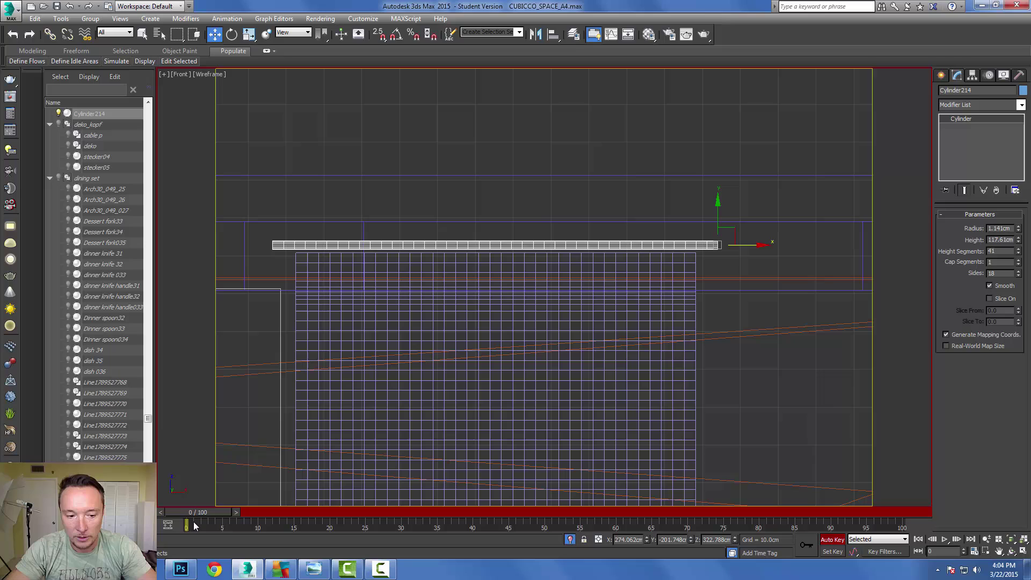
# - With Auto Key on, animate the cylinder's height down to about 52.9 cm at frame 100 and scrub the timeline to check the motion
pyautogui.moveTo(195, 513); pyautogui.dragTo(1029, 489)
pyautogui.press('w')
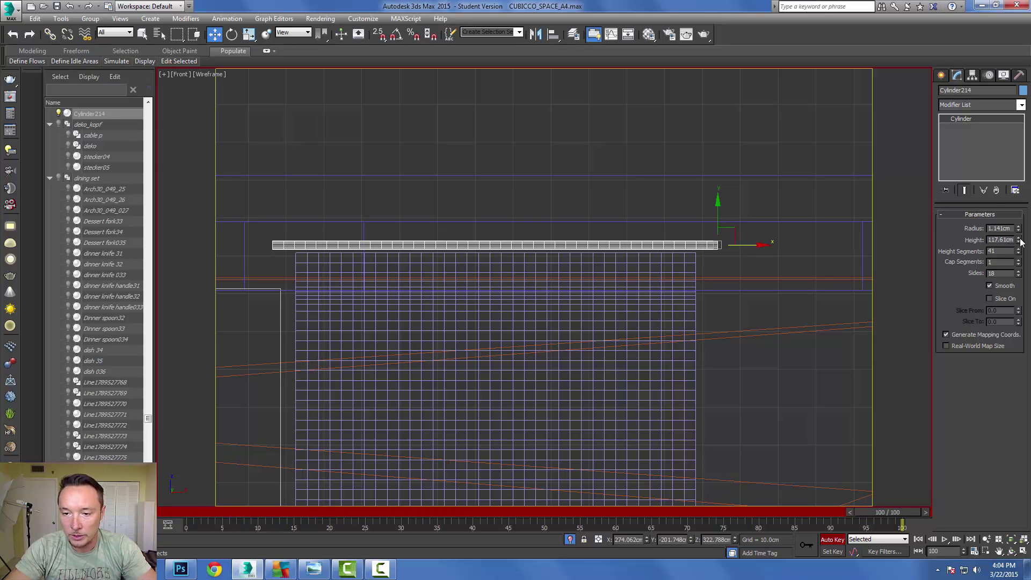
pyautogui.moveTo(1021, 242); pyautogui.dragTo(1005, 267)
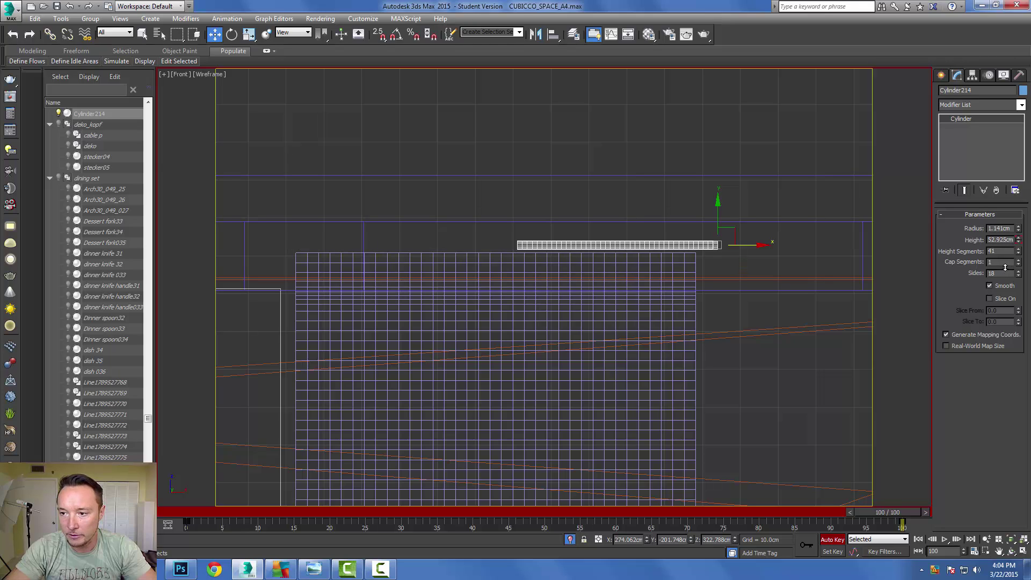
pyautogui.moveTo(909, 506); pyautogui.dragTo(251, 417)
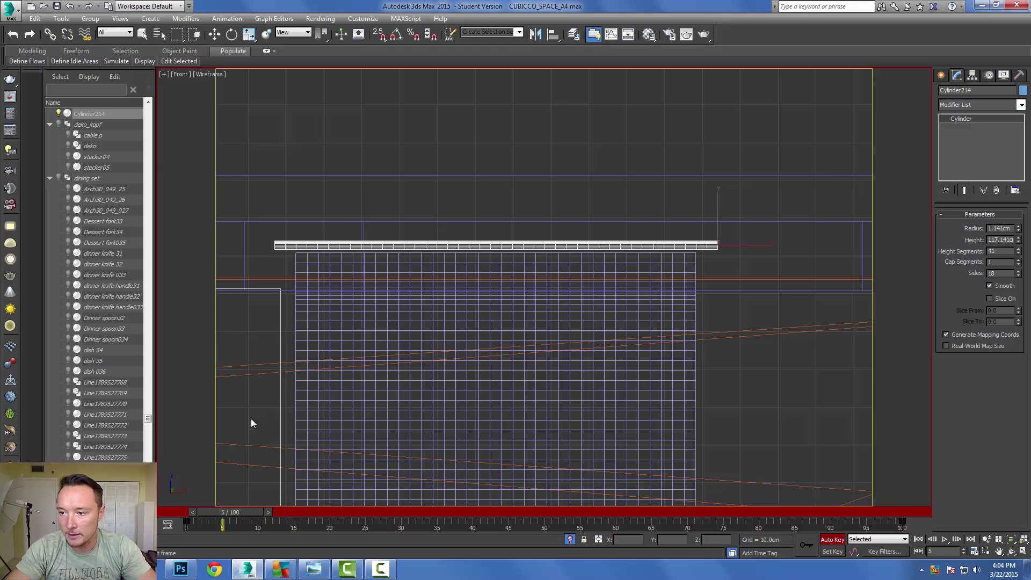
pyautogui.press('w')
pyautogui.moveTo(218, 511); pyautogui.dragTo(921, 568)
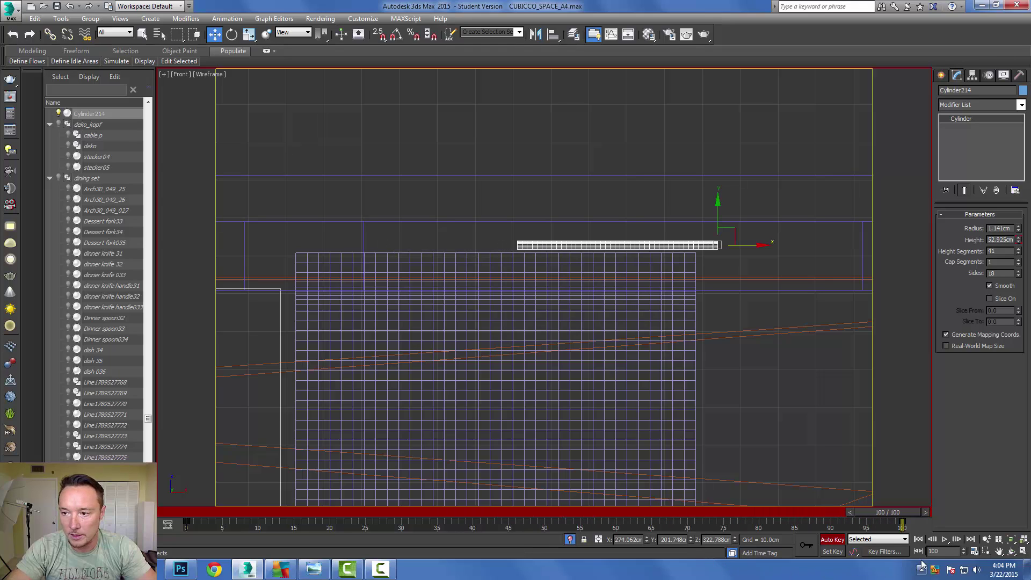
# - Set the cylinder's height at frame 100 to about 58.9 cm and turn off Auto Key
pyautogui.moveTo(1021, 239); pyautogui.dragTo(1019, 234)
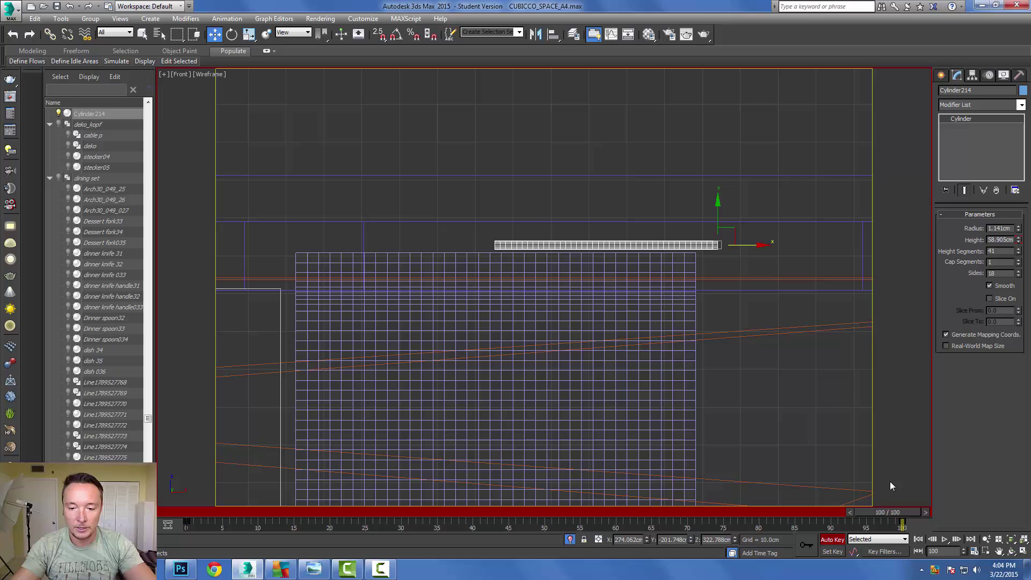
pyautogui.moveTo(901, 519); pyautogui.dragTo(1030, 446)
pyautogui.press('w')
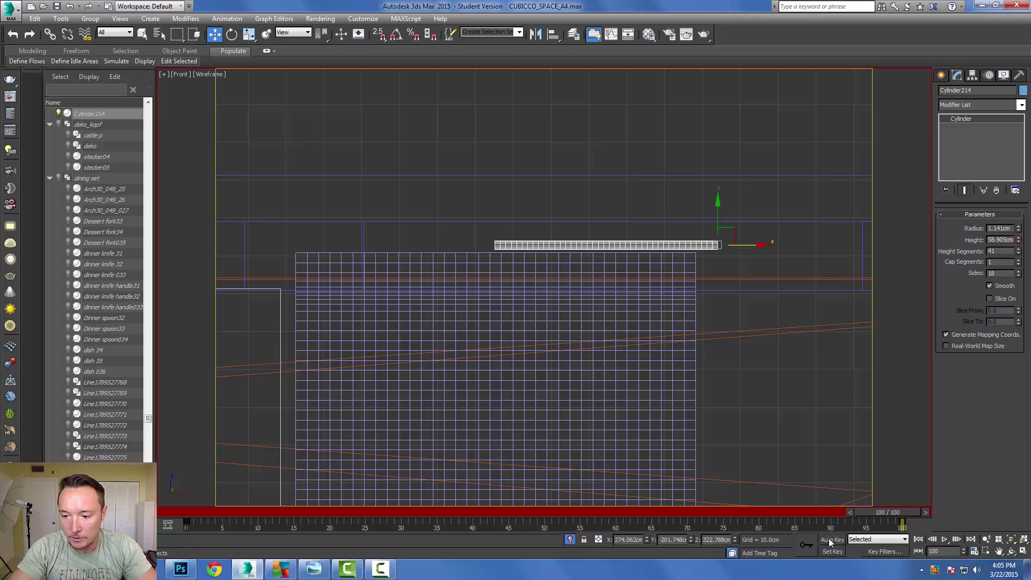
pyautogui.click(829, 538)
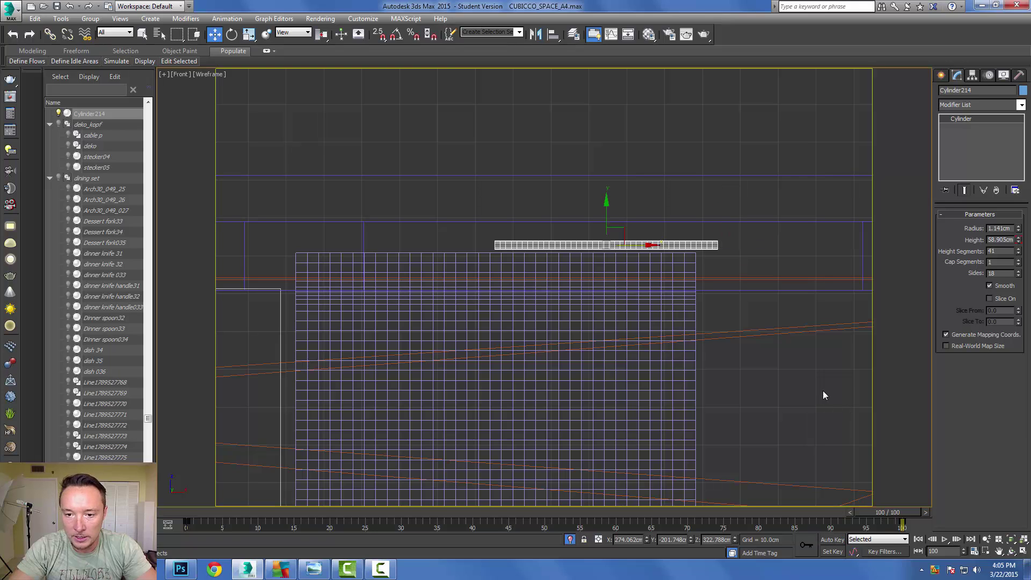
# - Apply the Cloth modifier to the curtain plane
pyautogui.click(696, 259)
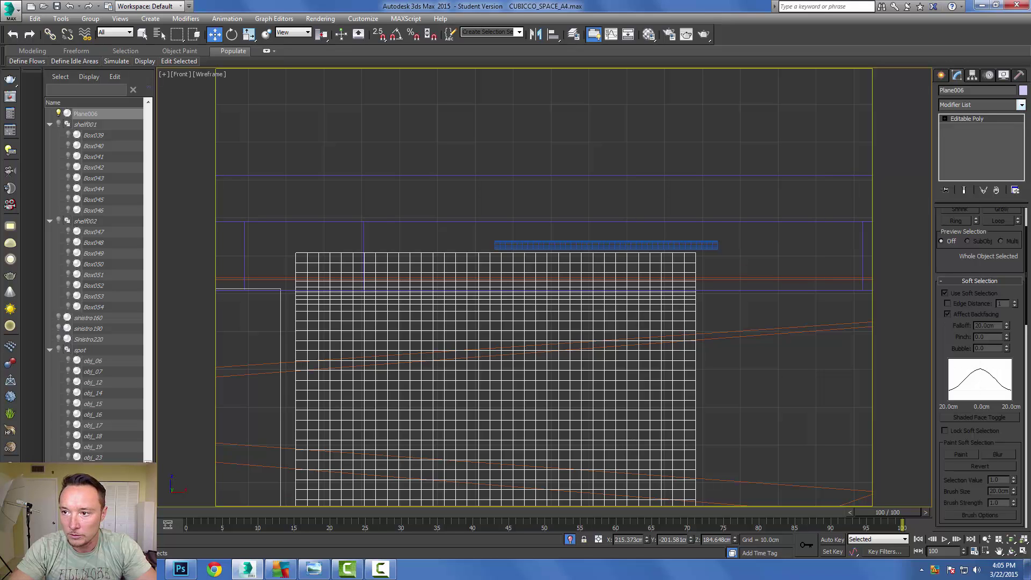
pyautogui.click(1021, 106)
pyautogui.click(1022, 108)
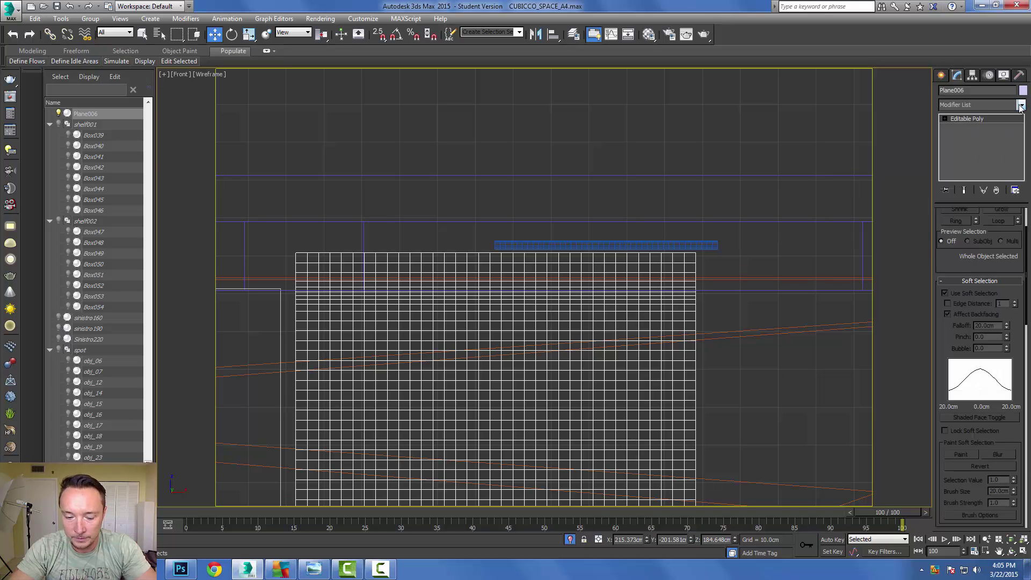
pyautogui.click(1021, 108)
pyautogui.press('c')
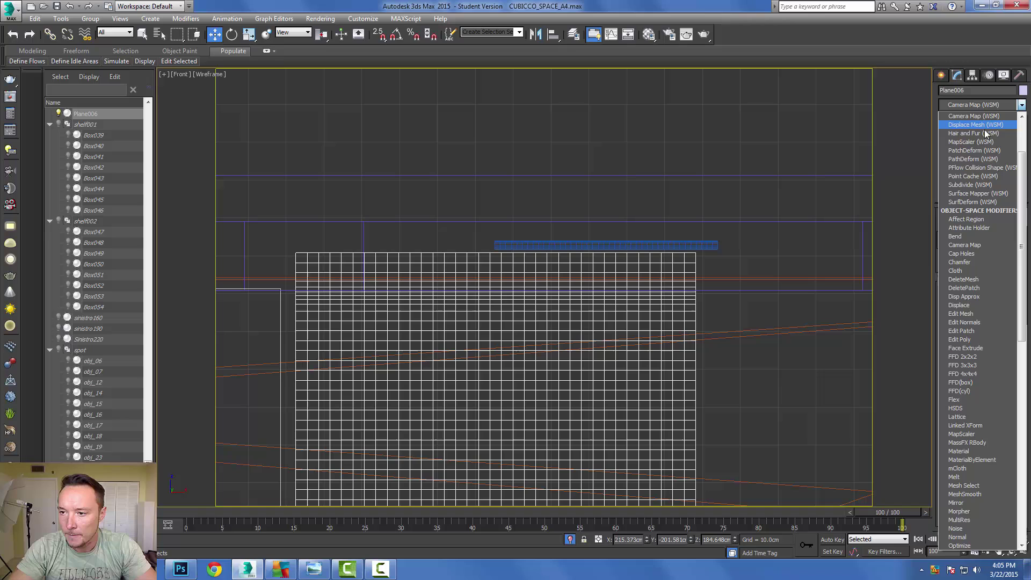
pyautogui.click(975, 270)
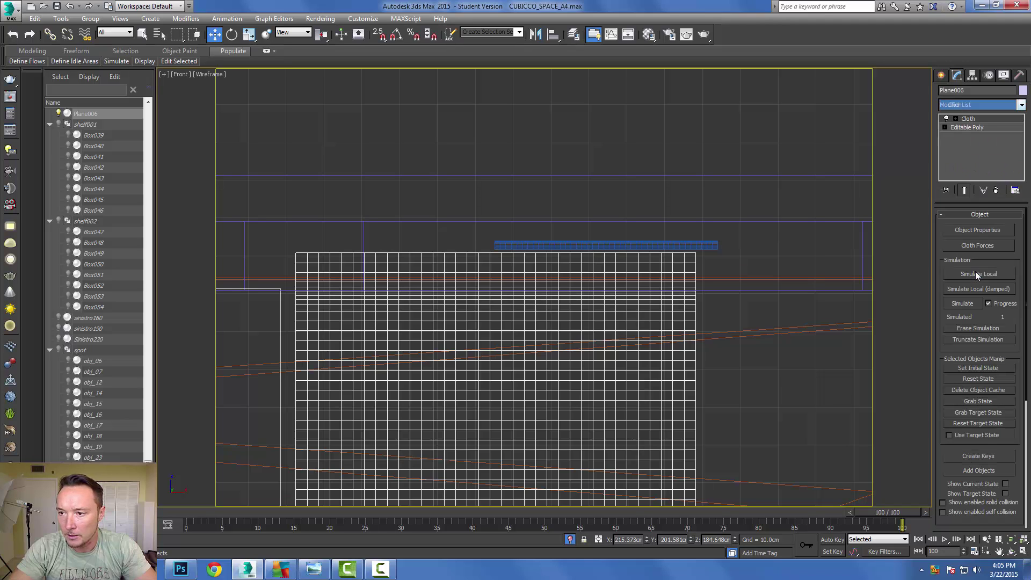
# - Add the floor, Cylinder214, ceiling, column and walls to the plane's cloth simulation
pyautogui.click(974, 230)
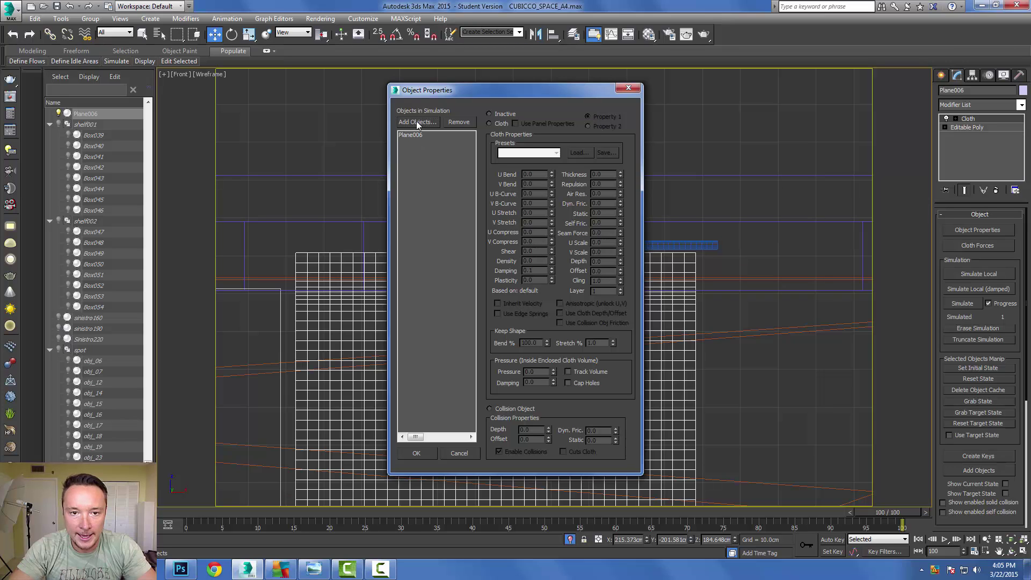
pyautogui.click(417, 122)
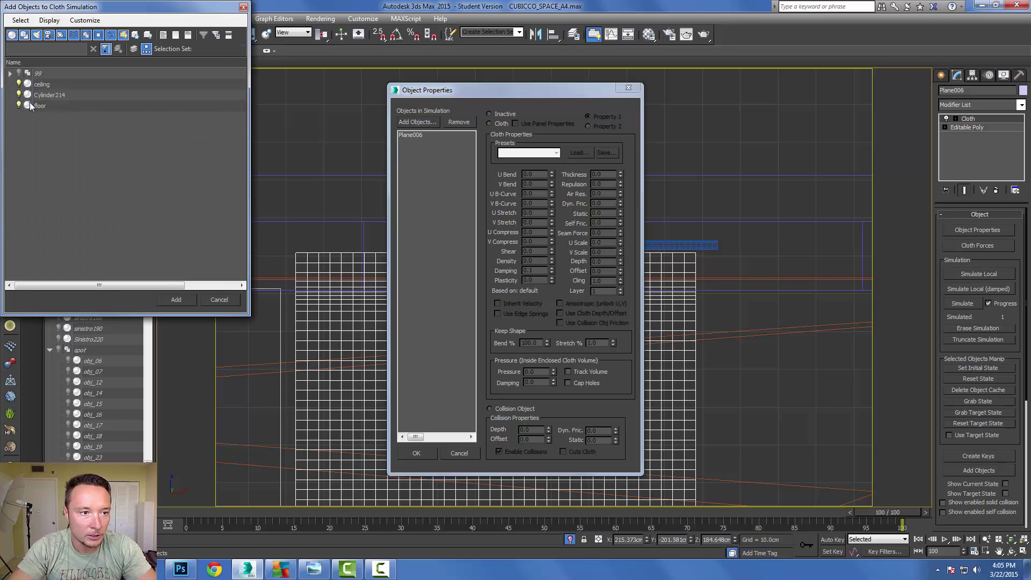
pyautogui.click(33, 106)
pyautogui.keyDown('ctrl'); pyautogui.click(40, 95); pyautogui.keyUp('ctrl')
pyautogui.keyDown('ctrl'); pyautogui.click(40, 84); pyautogui.keyUp('ctrl')
pyautogui.click(9, 73)
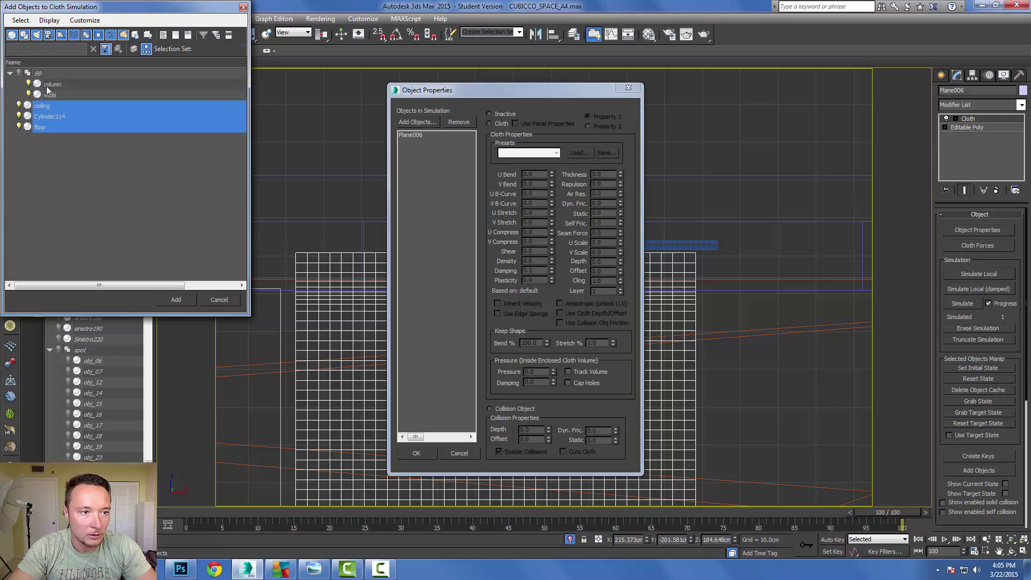
pyautogui.keyDown('ctrl'); pyautogui.click(52, 84); pyautogui.keyUp('ctrl')
pyautogui.keyDown('ctrl'); pyautogui.click(49, 95); pyautogui.keyUp('ctrl')
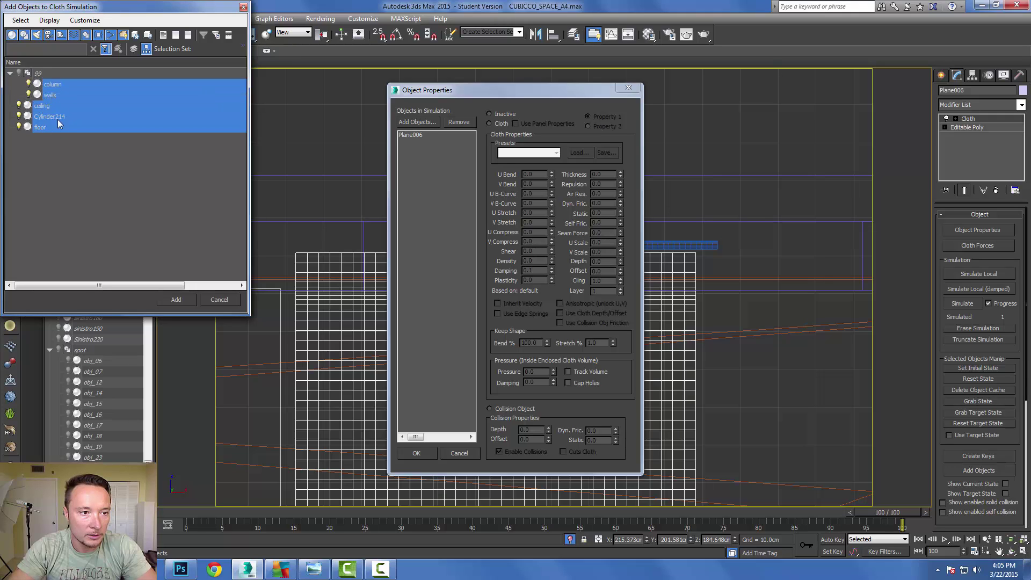
pyautogui.click(177, 299)
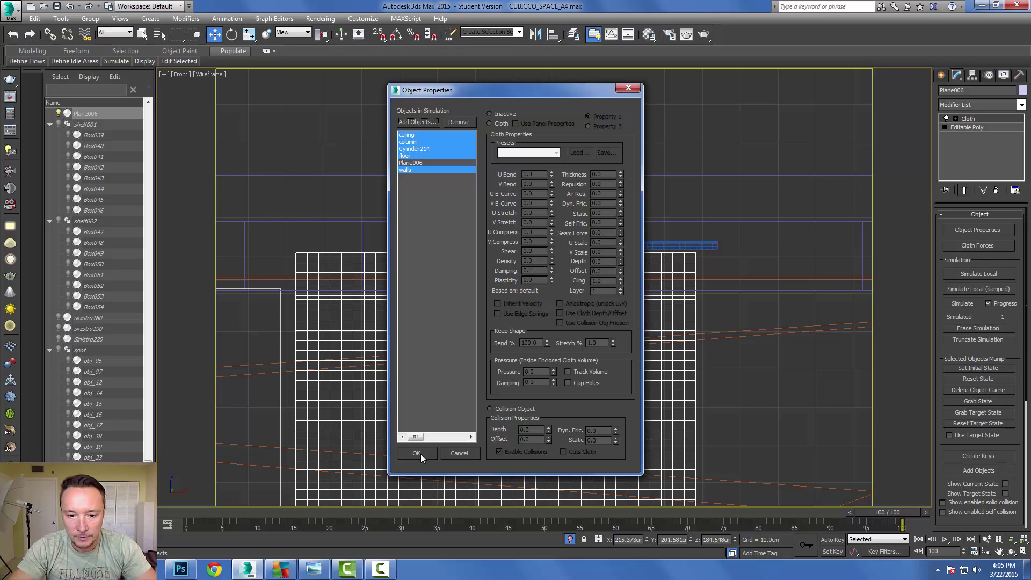
# - Set Plane006 to act as Cloth in the simulation's object properties
pyautogui.click(413, 163)
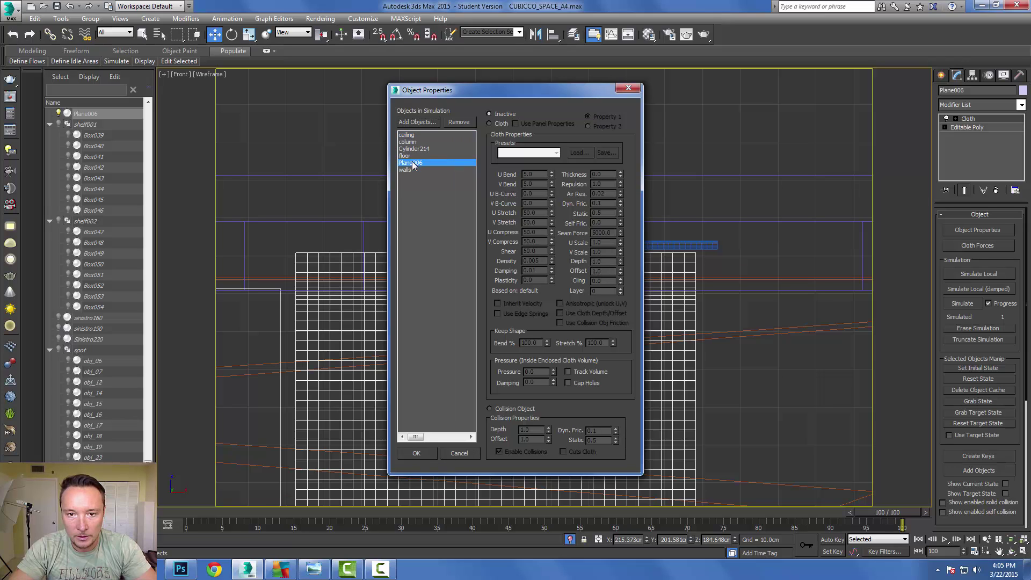
pyautogui.click(488, 121)
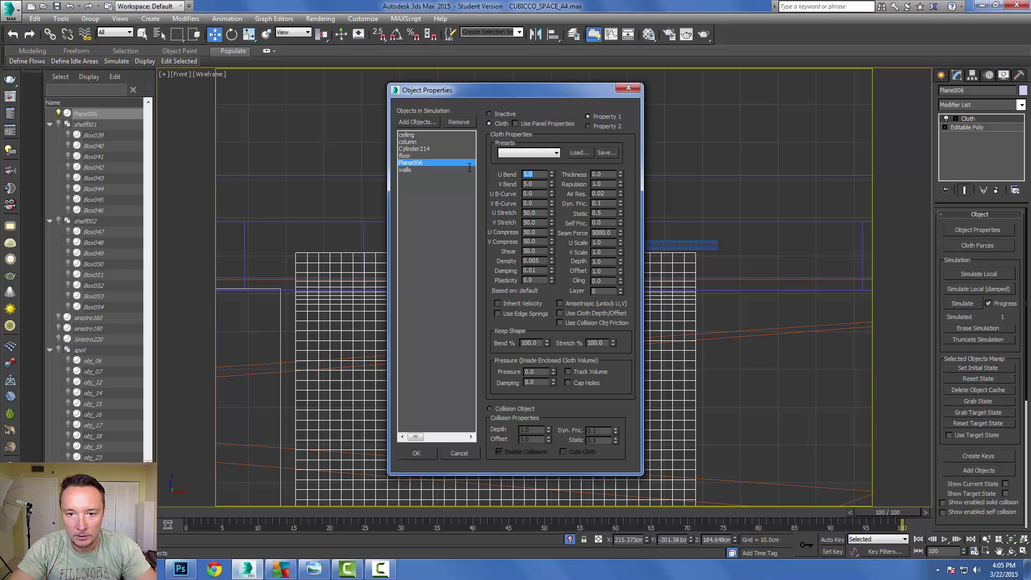
# - Set Plane006's U and V Bend to 25 and its U and V Stretch to 75
pyautogui.write('25')
pyautogui.moveTo(534, 183); pyautogui.dragTo(443, 177)
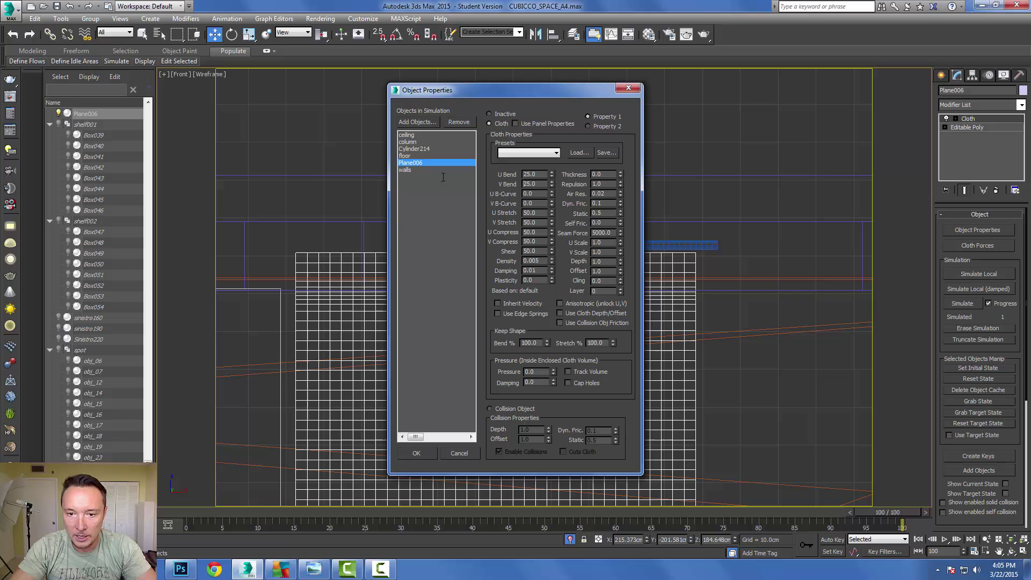
pyautogui.doubleClick(531, 213)
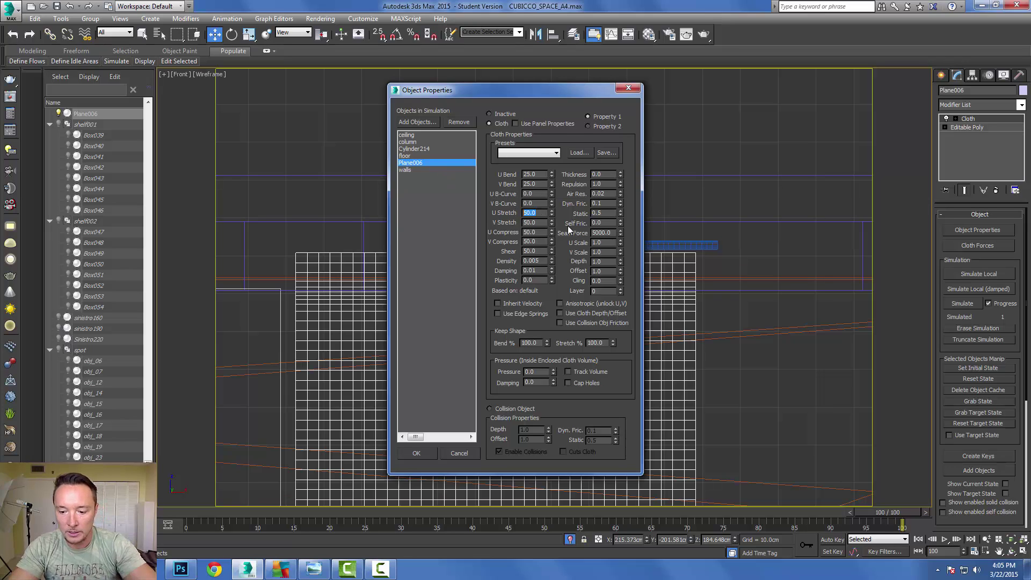
pyautogui.write('75')
pyautogui.press('Tab')
pyautogui.write('75')
pyautogui.press('Return')
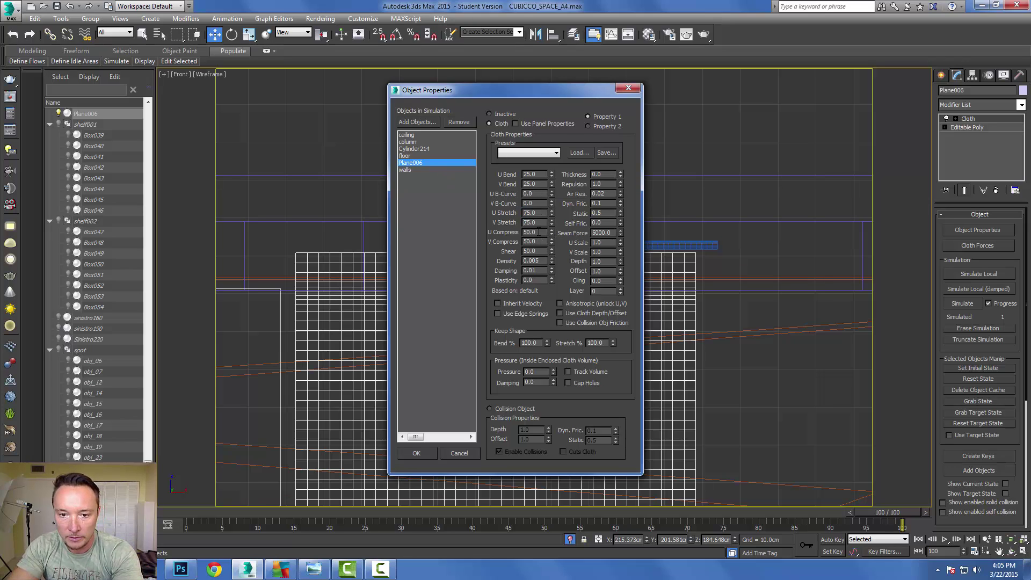
# - Set Plane006's U and V Compress to 75 and its Shear to 225
pyautogui.doubleClick(530, 232)
pyautogui.write('75')
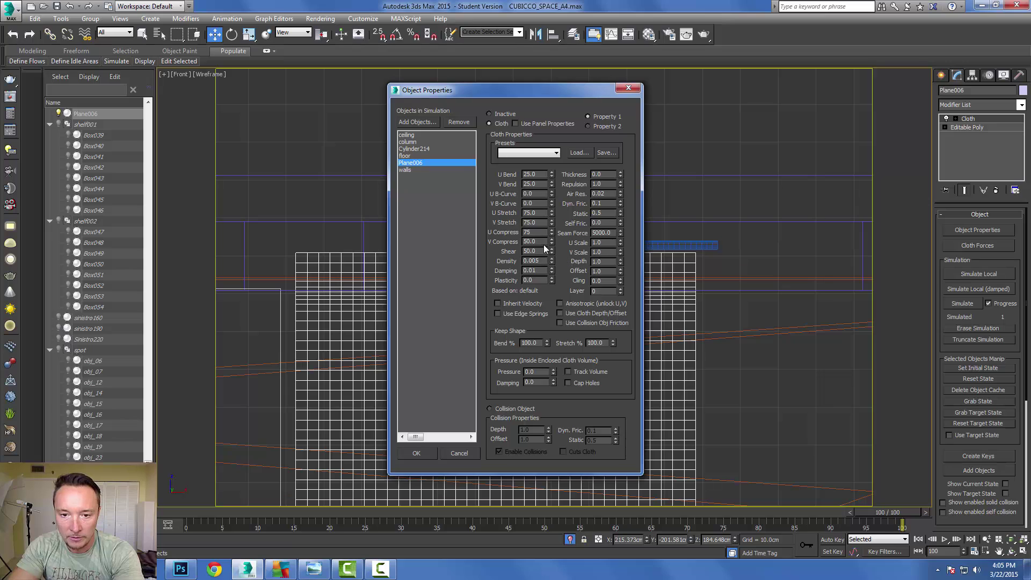
pyautogui.press('Tab')
pyautogui.write('75')
pyautogui.press('Tab')
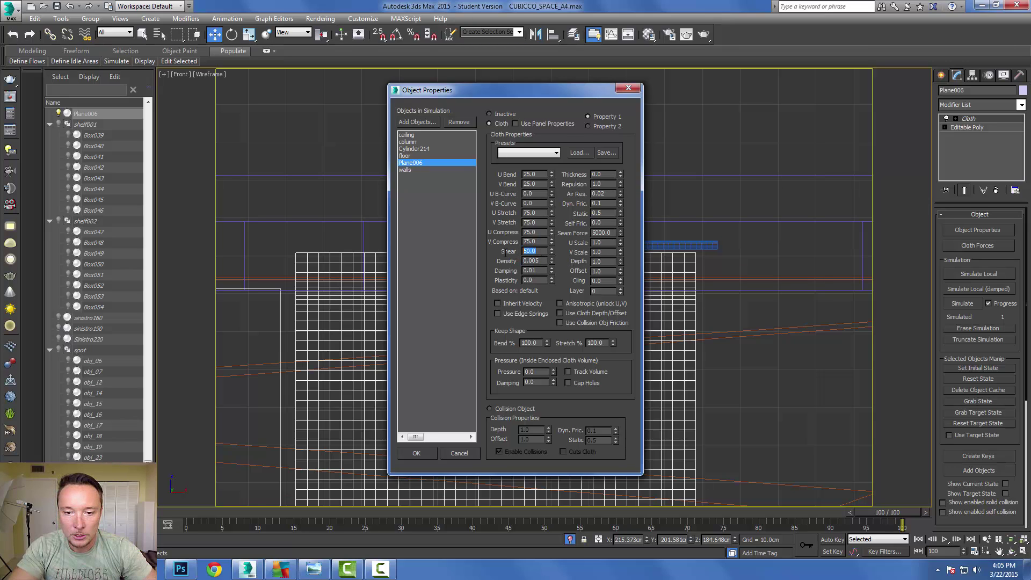
pyautogui.write('22')
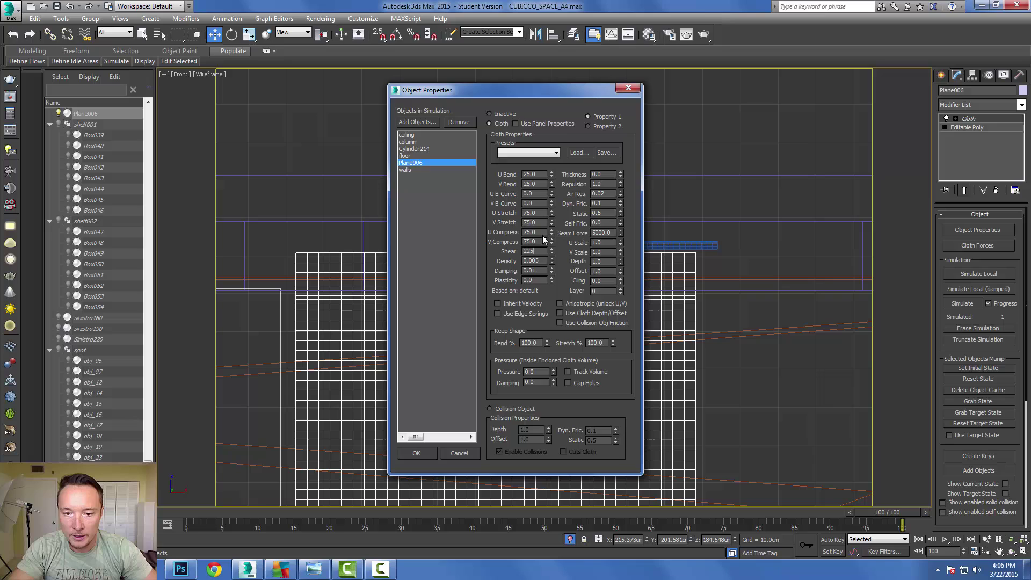
pyautogui.write('5')
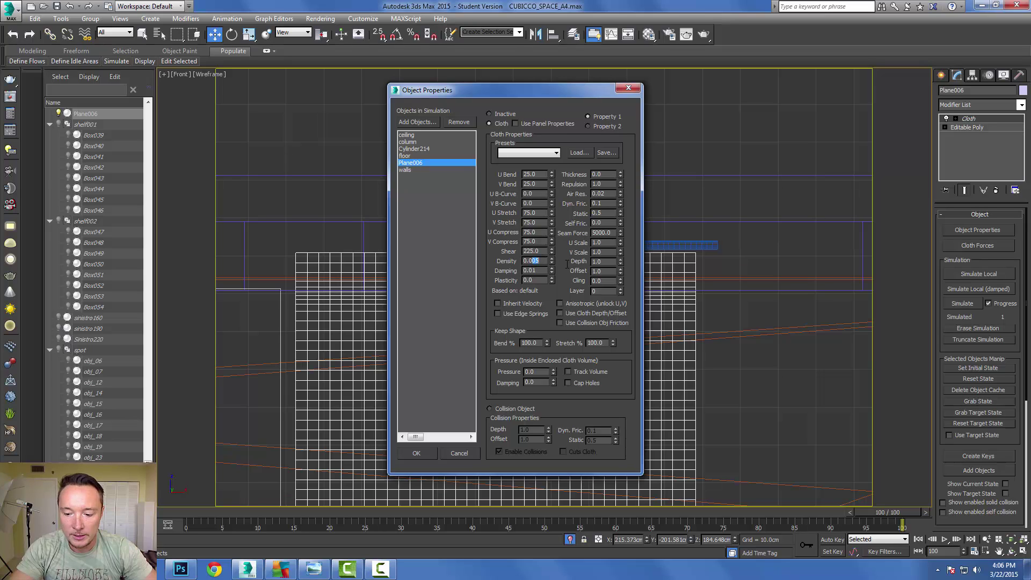
# - Set Plane006's Density to 0.01, Damping to 0.1, Thickness to 0.1, Repulsion to 2 and Air Res. to 0.01, and raise its Self Fric
pyautogui.click(532, 272)
pyautogui.press('BackSpace')
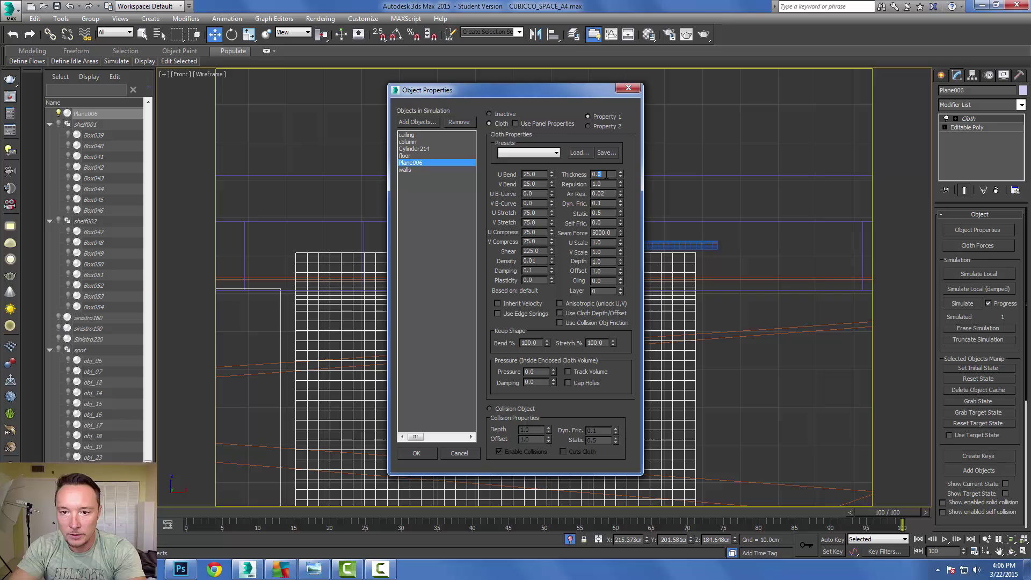
pyautogui.write('0.1')
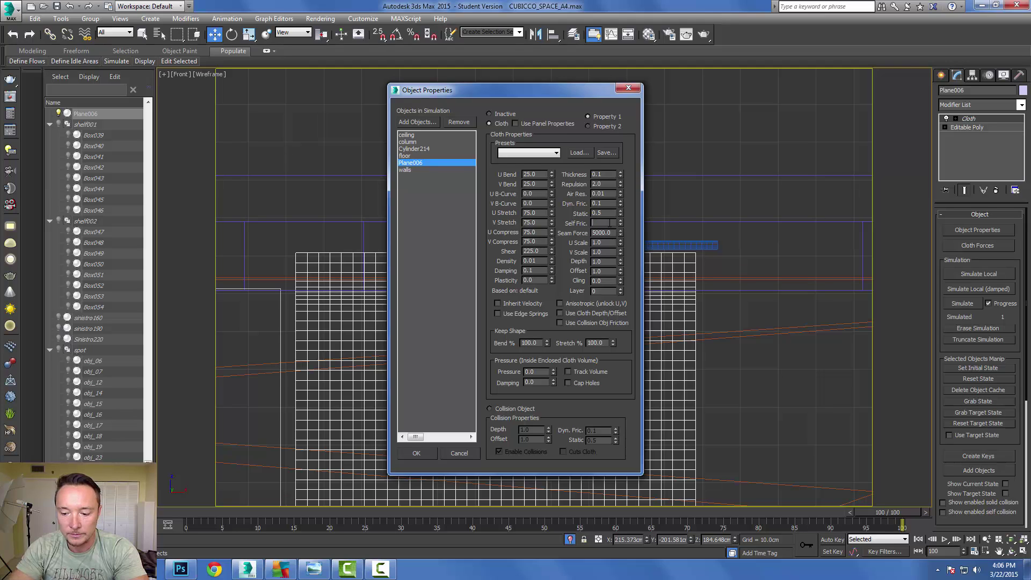
pyautogui.press('Return')
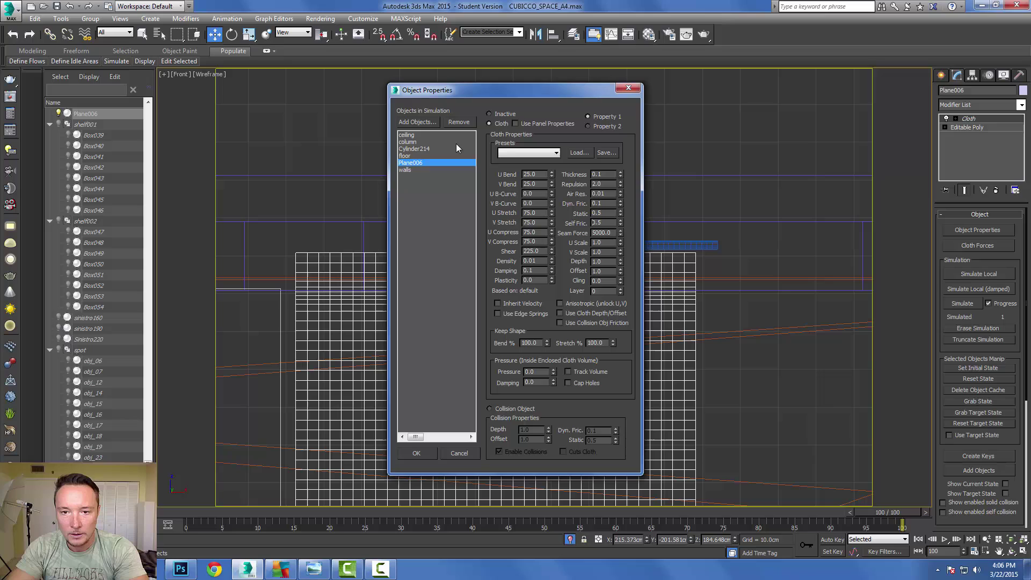
# - Define the ceiling, column, Cylinder214, floor and walls as collision objects and accept the simulation's object properties
pyautogui.click(413, 135)
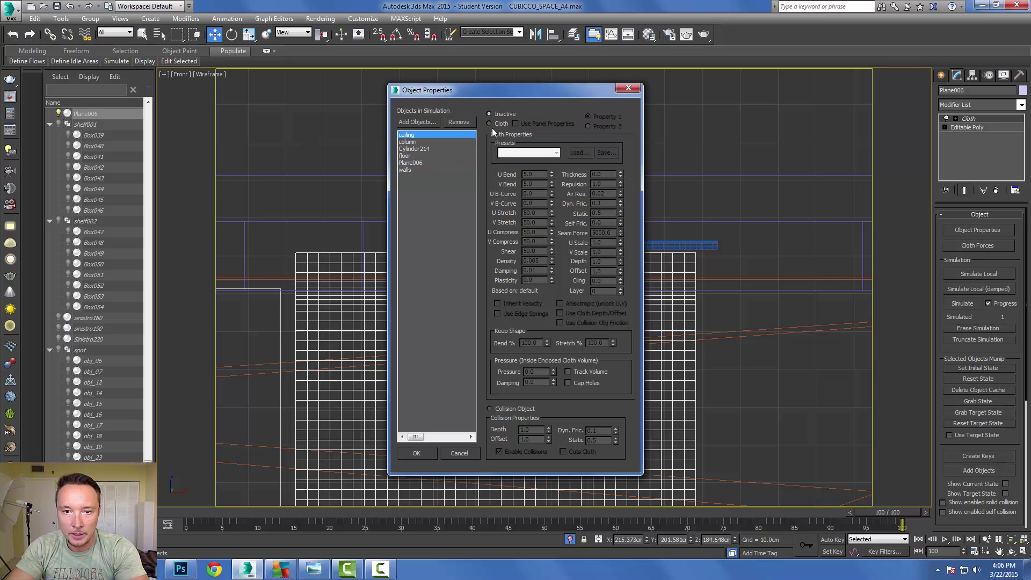
pyautogui.click(408, 141)
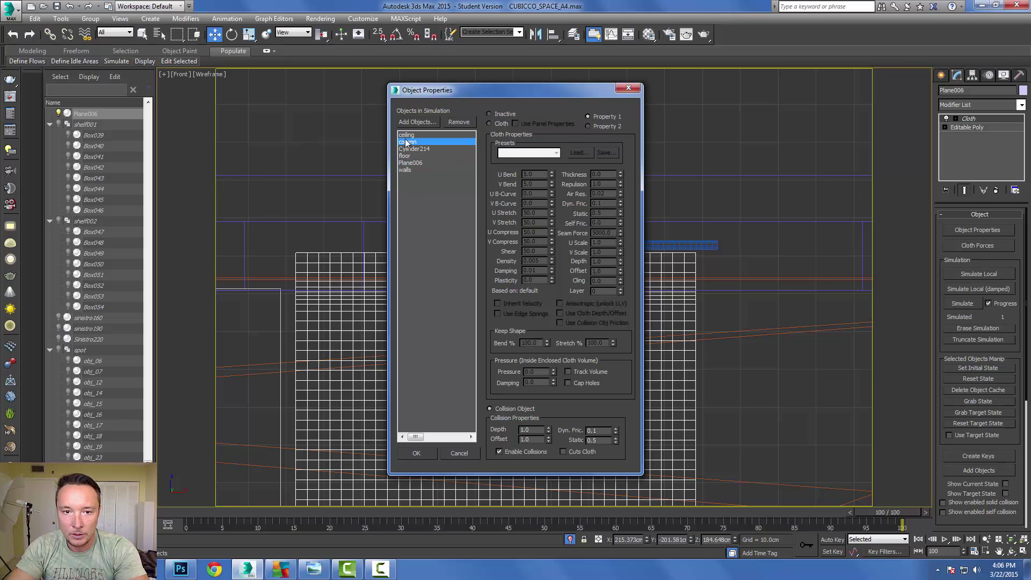
pyautogui.click(490, 408)
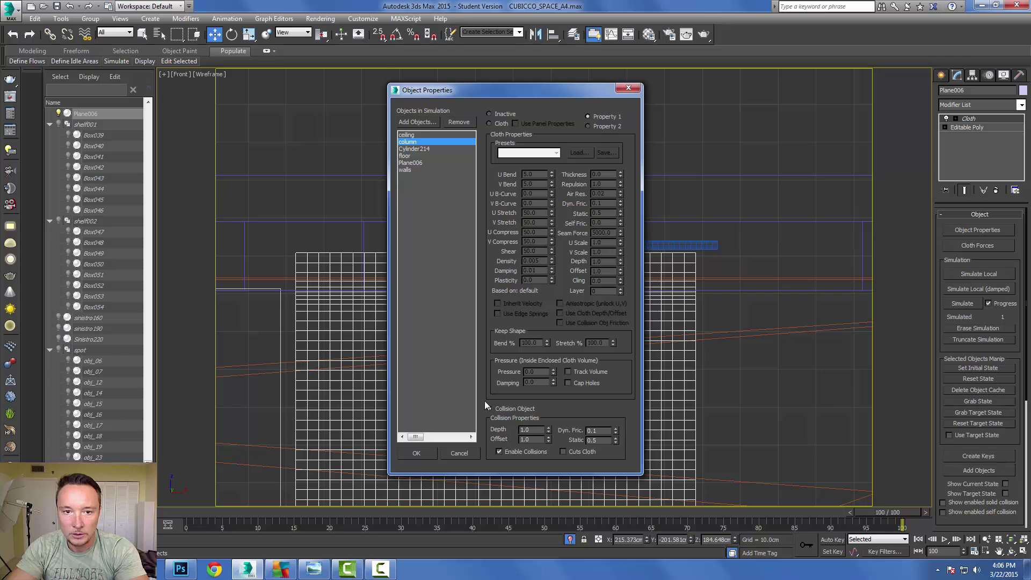
pyautogui.click(423, 149)
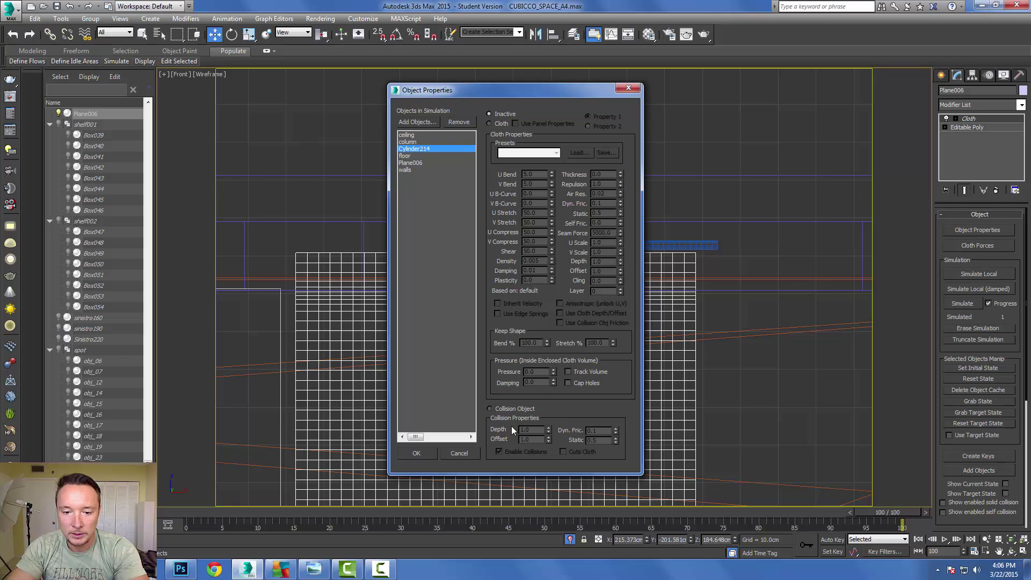
pyautogui.click(508, 409)
pyautogui.click(411, 156)
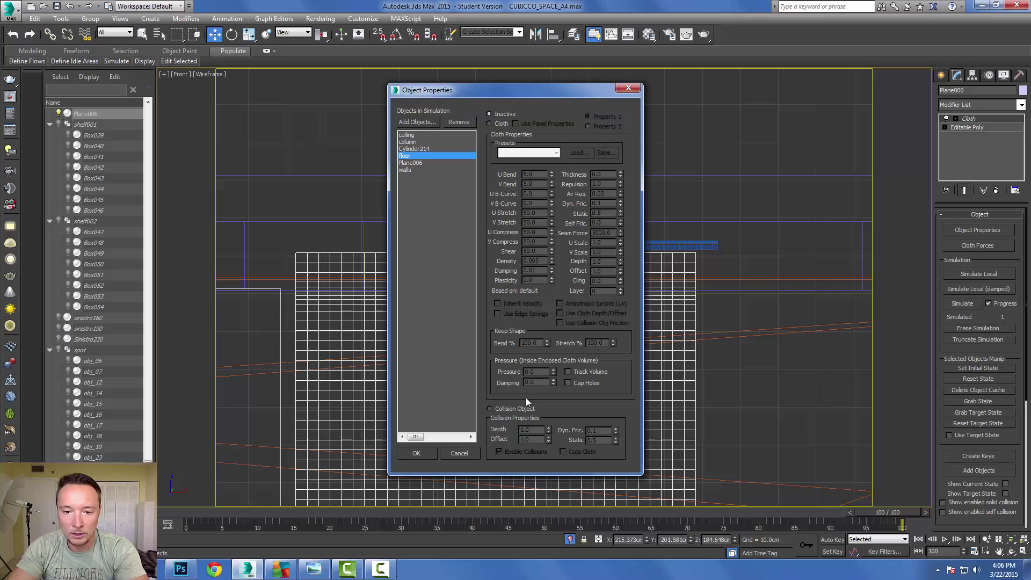
pyautogui.click(509, 408)
pyautogui.click(407, 169)
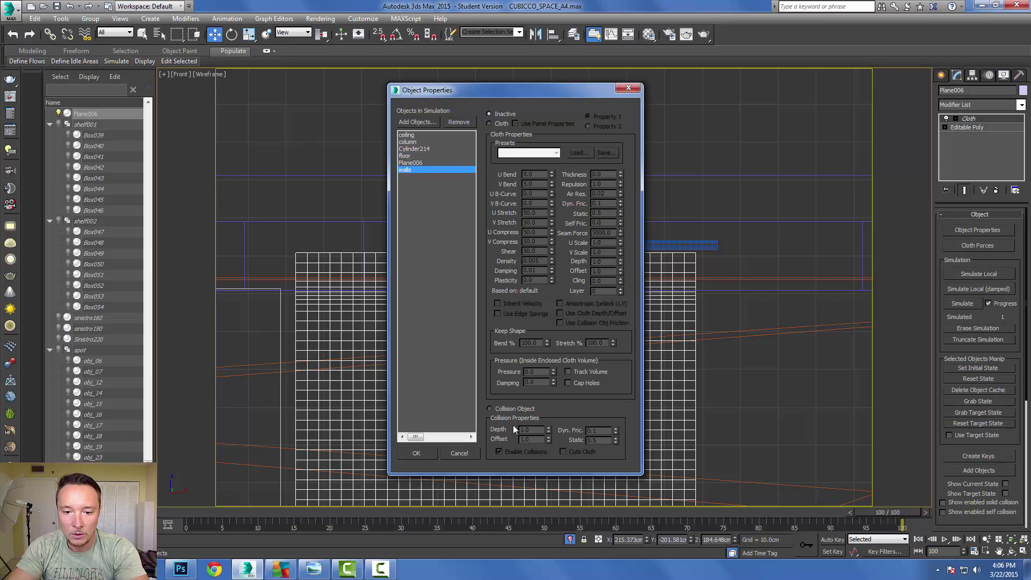
pyautogui.click(505, 409)
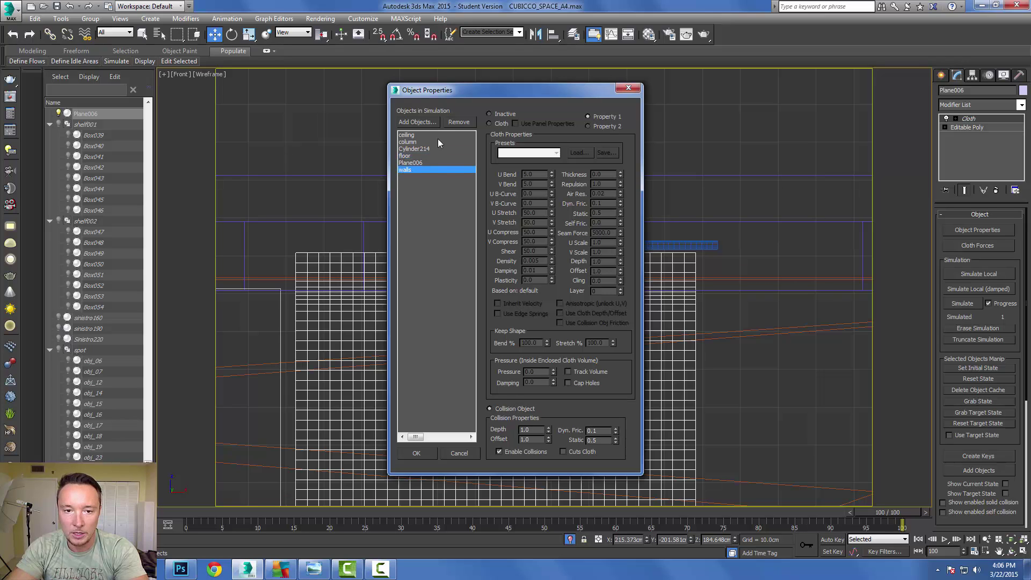
pyautogui.click(417, 453)
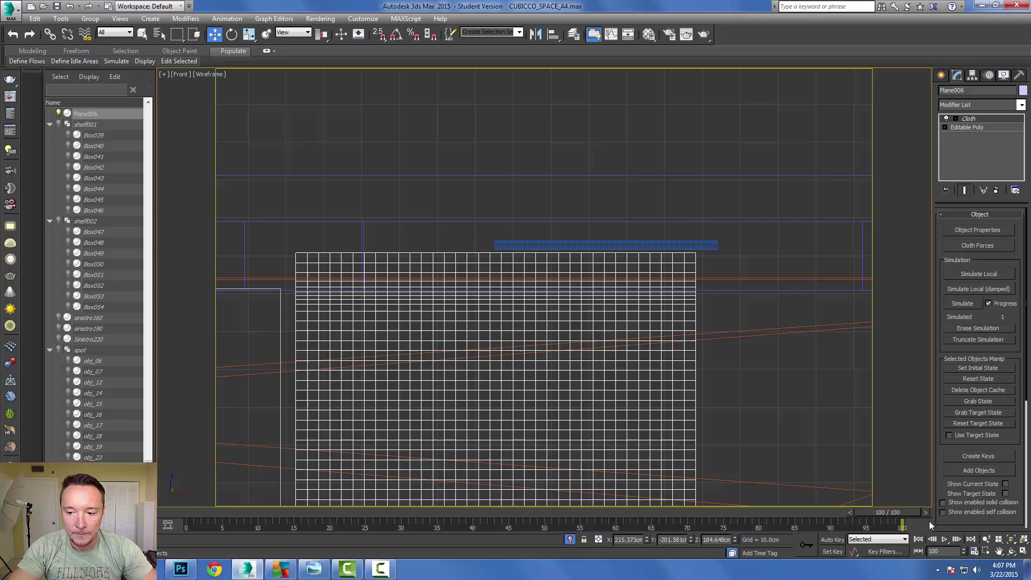
# - Return the animation to frame 0 and enter the Group sub-object level of the plane's Cloth modifier
pyautogui.moveTo(904, 511); pyautogui.dragTo(194, 512)
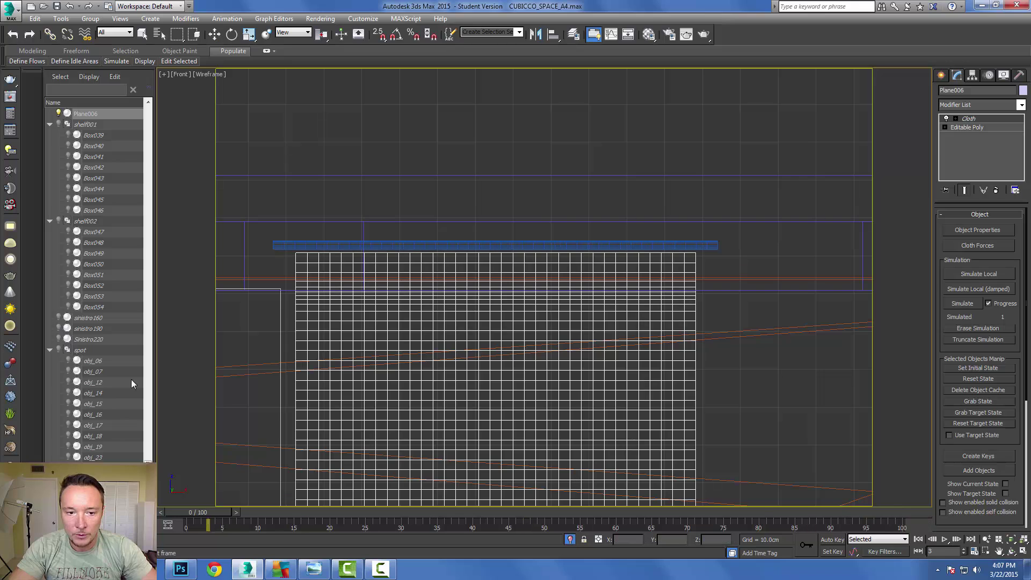
pyautogui.click(305, 261)
pyautogui.click(325, 264)
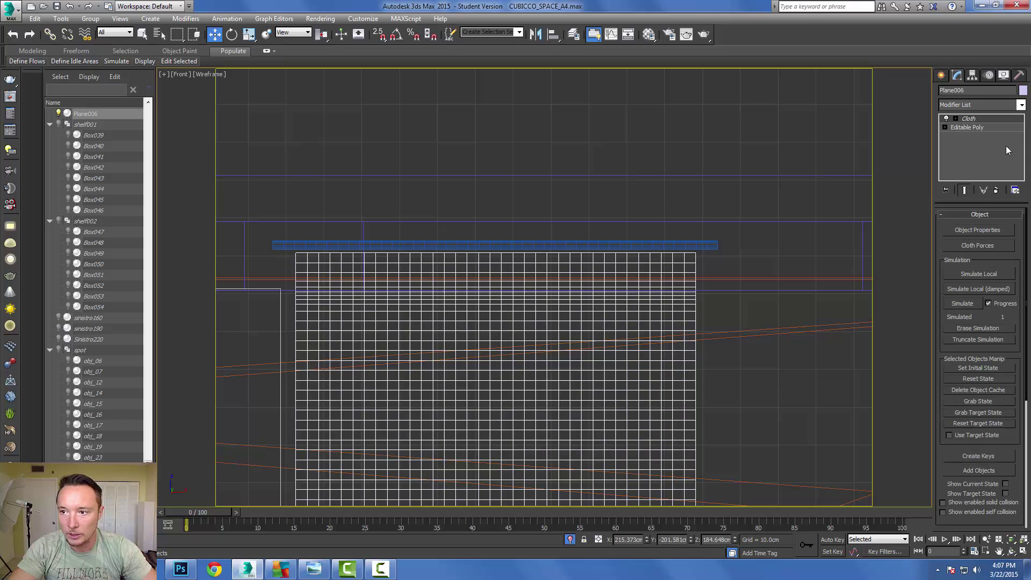
pyautogui.click(959, 119)
pyautogui.click(955, 119)
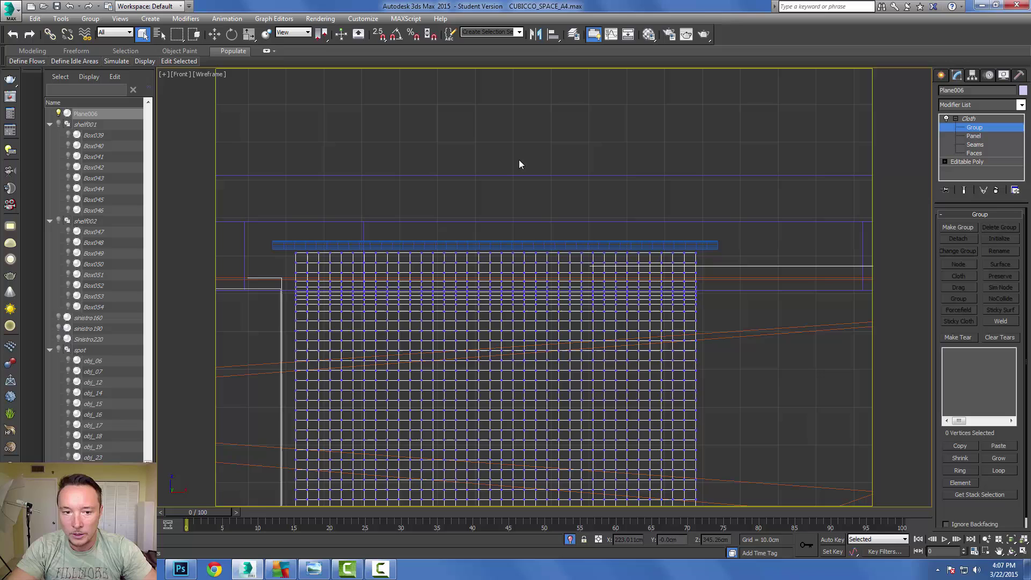
# - Select spaced-out vertices along the curtain's top edge, from one corner to the other, as attachment points
pyautogui.click(298, 253)
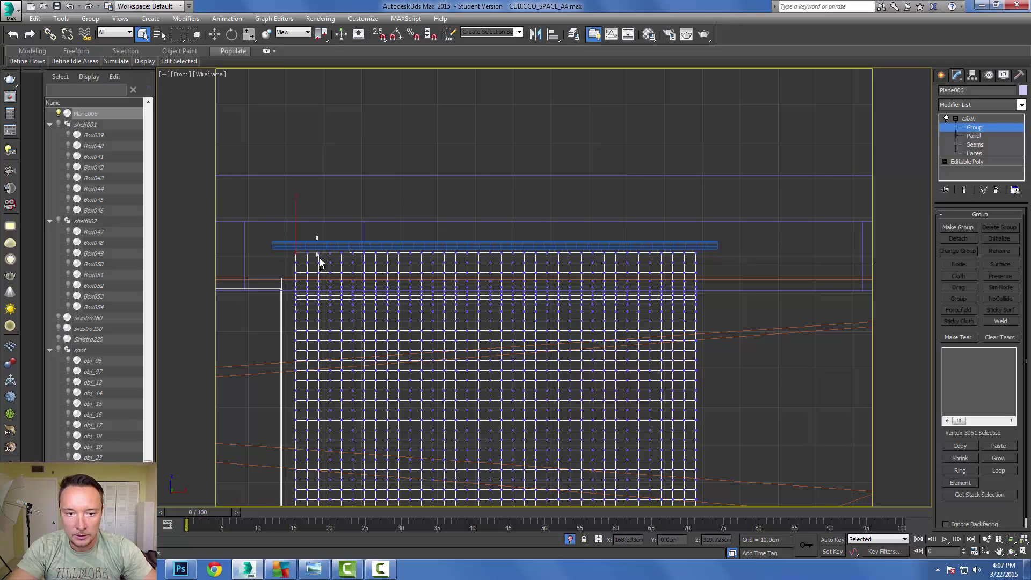
pyautogui.keyDown('ctrl'); pyautogui.click(319, 254); pyautogui.keyUp('ctrl')
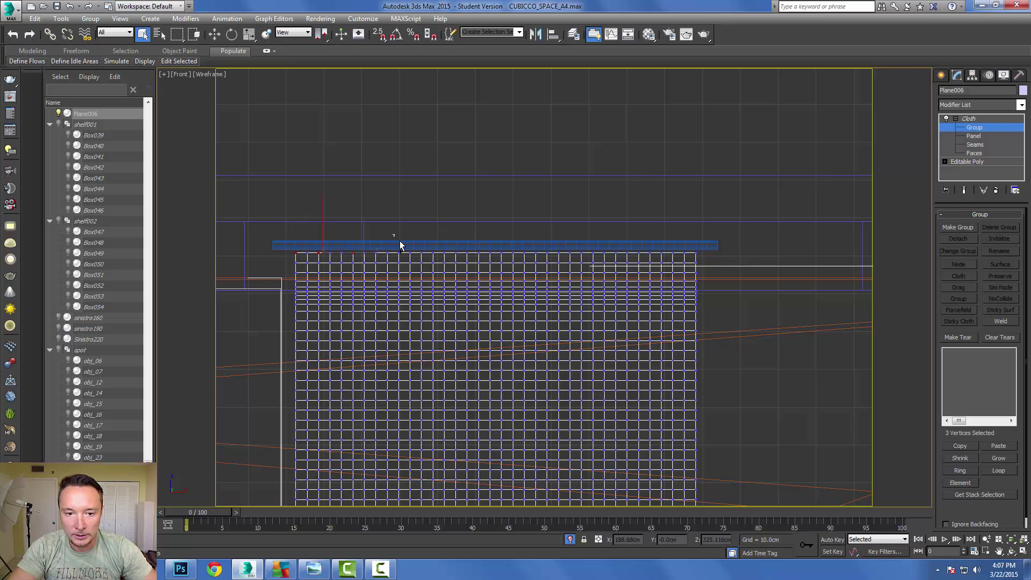
pyautogui.keyDown('ctrl'); pyautogui.moveTo(399, 242); pyautogui.dragTo(408, 257); pyautogui.keyUp('ctrl')
pyautogui.keyDown('ctrl'); pyautogui.moveTo(421, 242); pyautogui.dragTo(472, 253); pyautogui.keyUp('ctrl')
pyautogui.keyDown('ctrl'); pyautogui.click(467, 253); pyautogui.keyUp('ctrl')
pyautogui.keyDown('ctrl'); pyautogui.click(536, 252); pyautogui.keyUp('ctrl')
pyautogui.keyDown('ctrl'); pyautogui.click(547, 253); pyautogui.keyUp('ctrl')
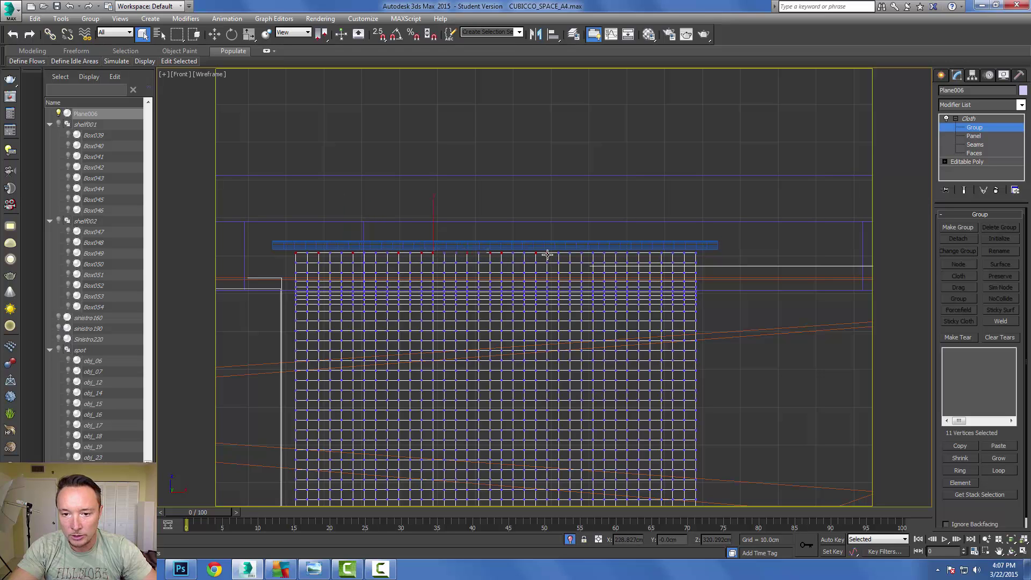
pyautogui.keyDown('ctrl'); pyautogui.click(593, 253); pyautogui.keyUp('ctrl')
pyautogui.keyDown('ctrl'); pyautogui.click(581, 253); pyautogui.keyUp('ctrl')
pyautogui.keyDown('ctrl'); pyautogui.click(615, 253); pyautogui.keyUp('ctrl')
pyautogui.keyDown('ctrl'); pyautogui.click(627, 253); pyautogui.keyUp('ctrl')
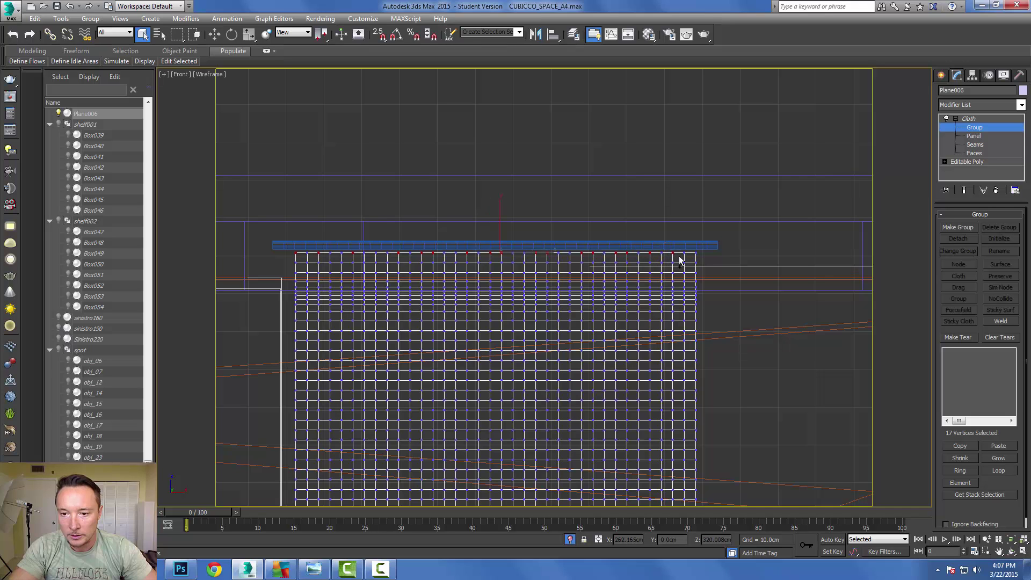
pyautogui.keyDown('ctrl'); pyautogui.click(695, 253); pyautogui.keyUp('ctrl')
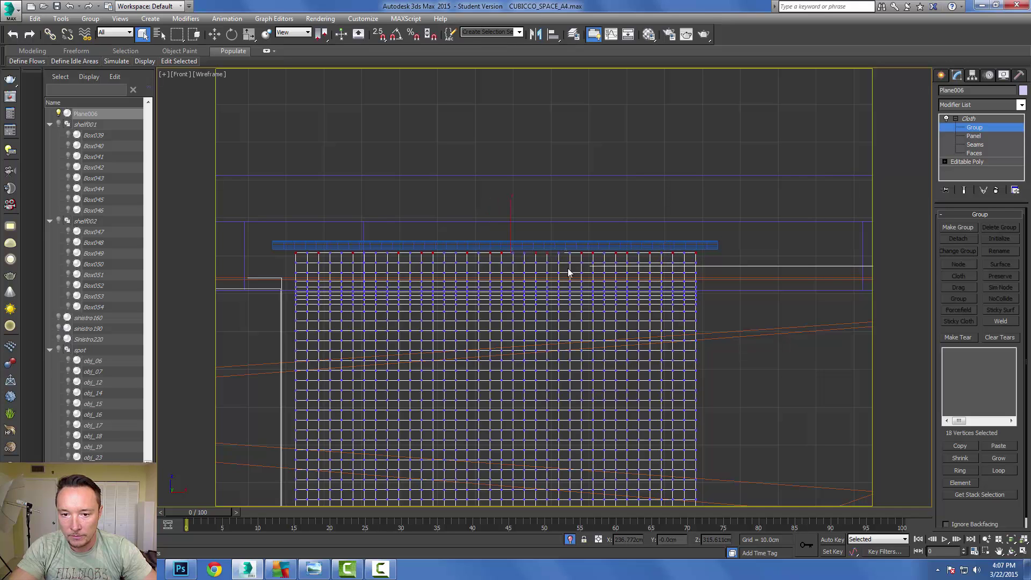
# - Refine the selection of attachment vertices along the curtain's top edge so they are more evenly spaced
pyautogui.scroll(3, 517, 252)
pyautogui.scroll(-4, 531, 251)
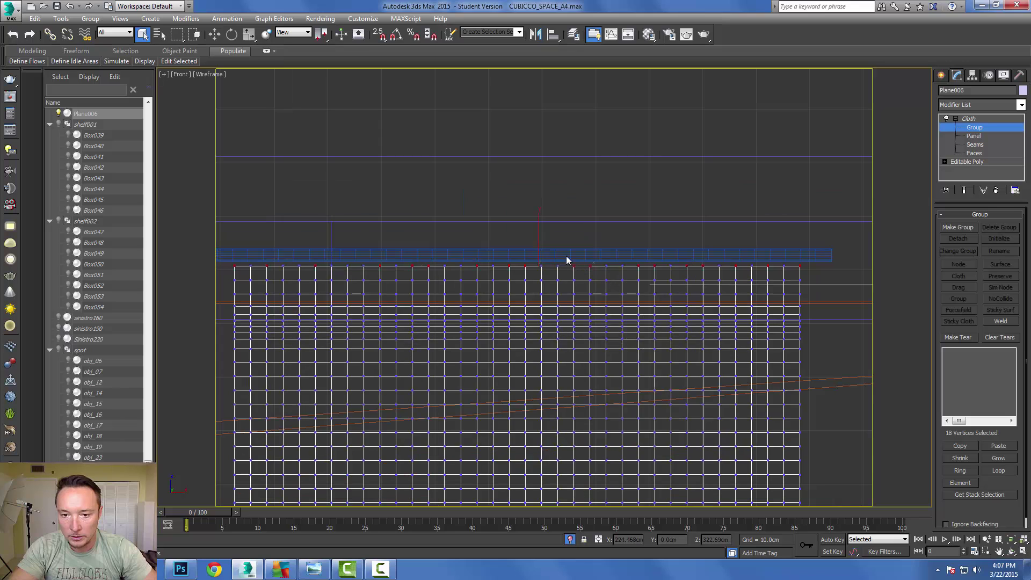
pyautogui.moveTo(566, 256)
pyautogui.keyDown('alt'); pyautogui.mouseDown()
pyautogui.moveTo(578, 269)
pyautogui.moveTo(562, 271)
pyautogui.mouseUp(); pyautogui.keyUp('alt')
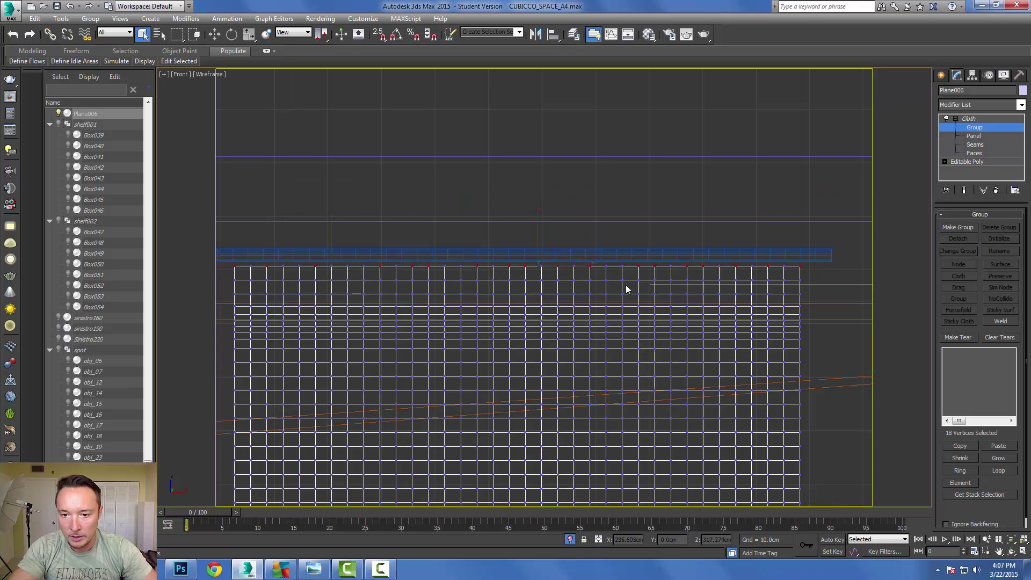
pyautogui.moveTo(467, 265); pyautogui.dragTo(560, 256, button='middle')
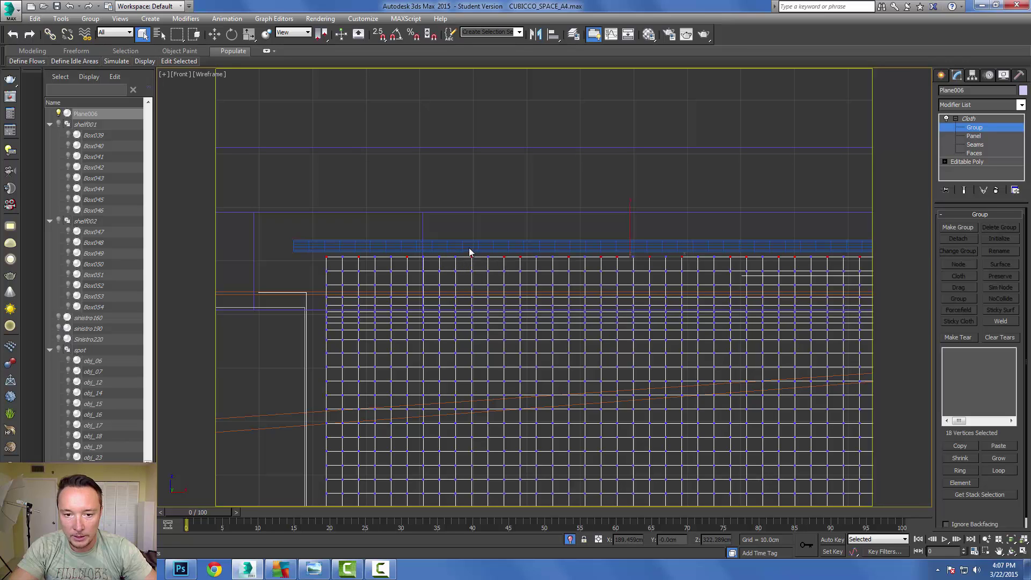
pyautogui.keyDown('ctrl'); pyautogui.moveTo(477, 249); pyautogui.dragTo(509, 263); pyautogui.keyUp('ctrl')
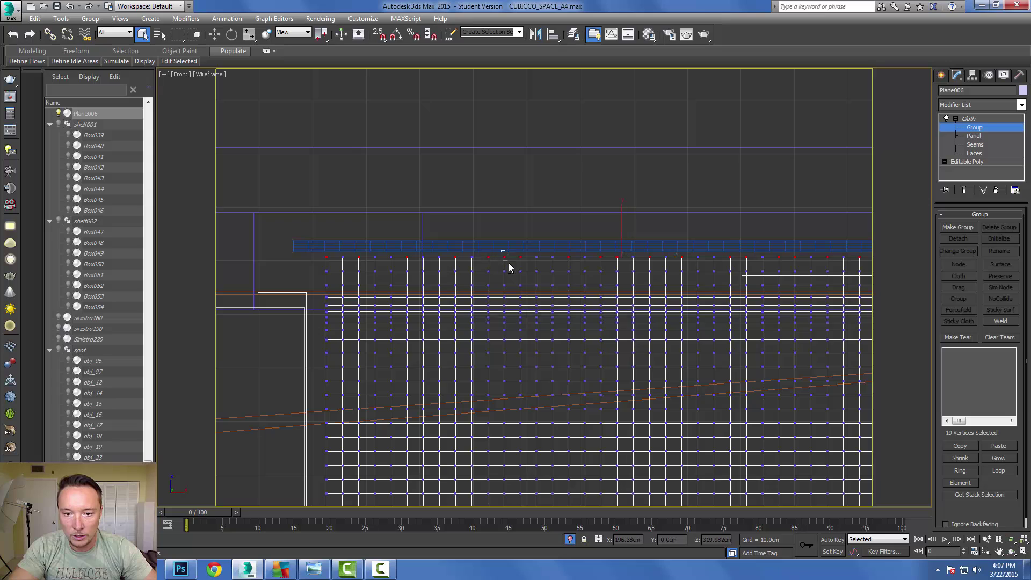
pyautogui.scroll(-2, 532, 262)
pyautogui.moveTo(532, 262); pyautogui.dragTo(509, 161, button='middle')
pyautogui.scroll(-2, 509, 161)
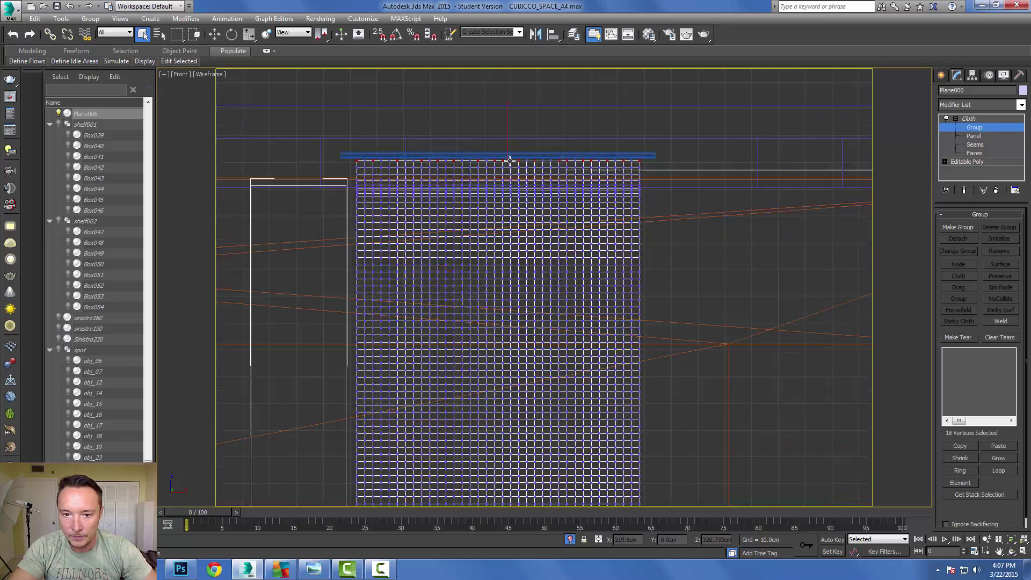
pyautogui.scroll(-2, 508, 161)
pyautogui.scroll(2, 510, 160)
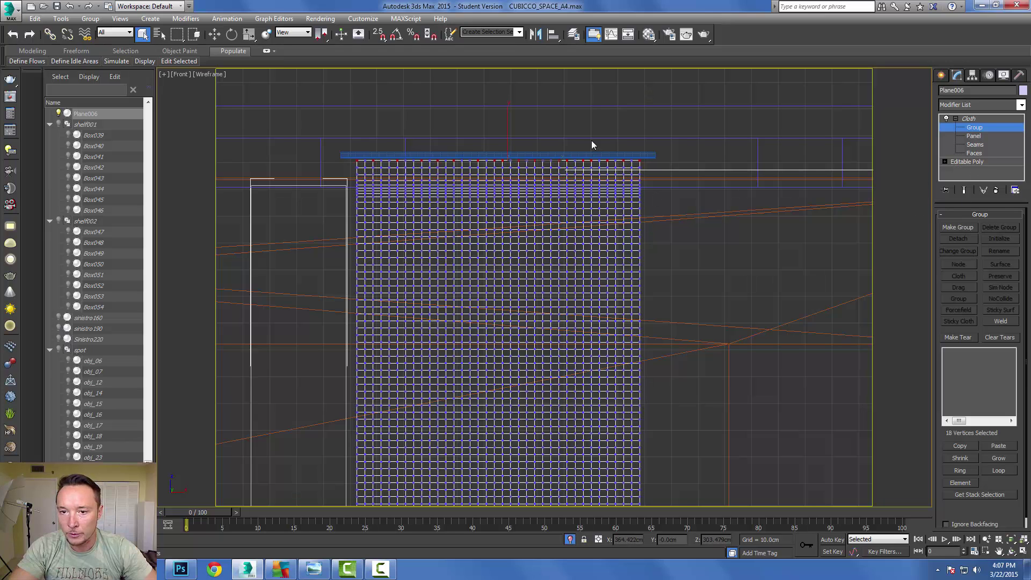
# - Make a group named "cloth attachment" from the vertices selected along the curtain's top edge
pyautogui.click(959, 228)
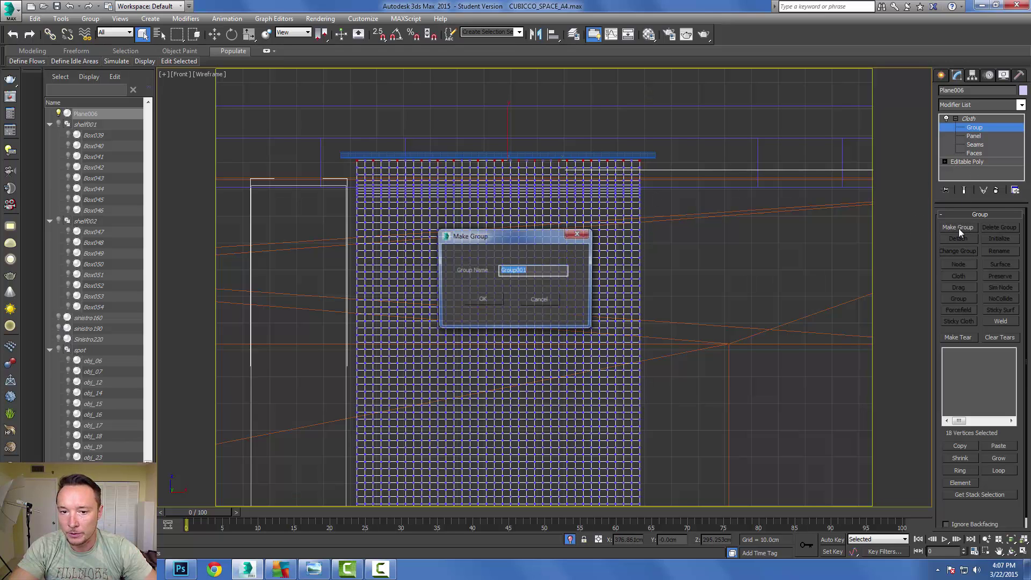
pyautogui.write('cloth a')
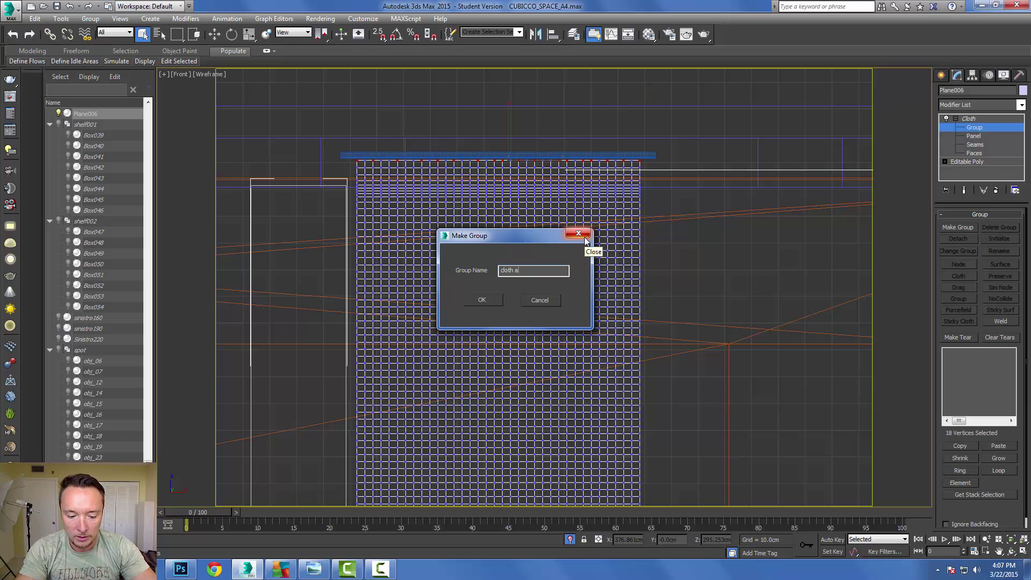
pyautogui.write('ttachment')
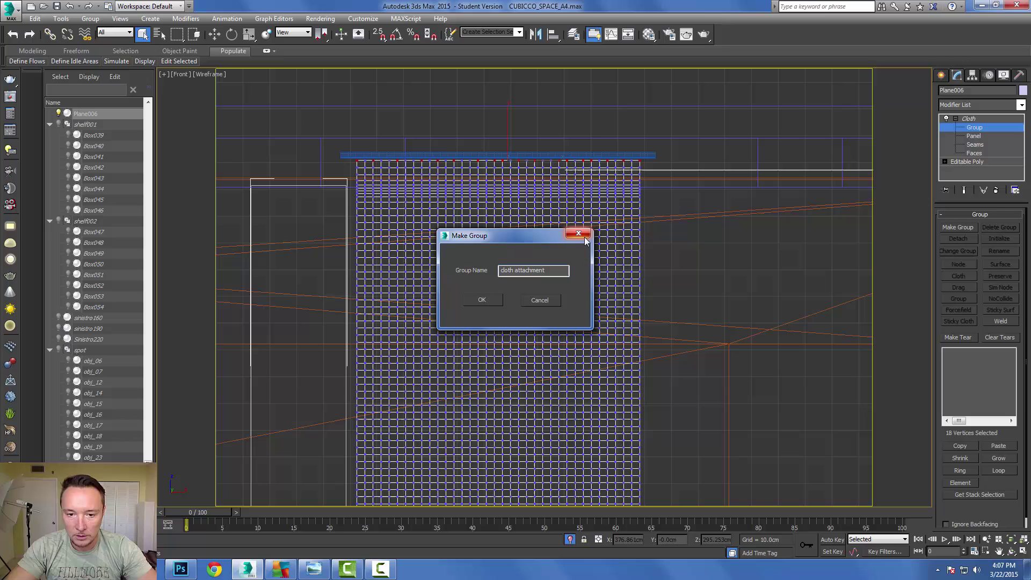
pyautogui.click(498, 300)
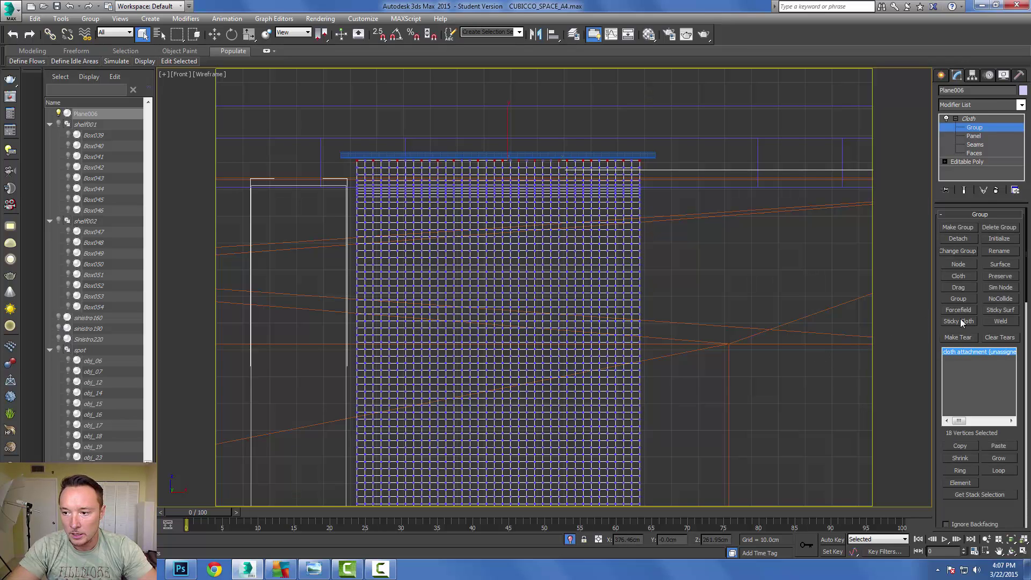
# - Attach the vertex group to the Cylinder214 rod with Sticky Surf and leave the Group sub-object level
pyautogui.click(1000, 310)
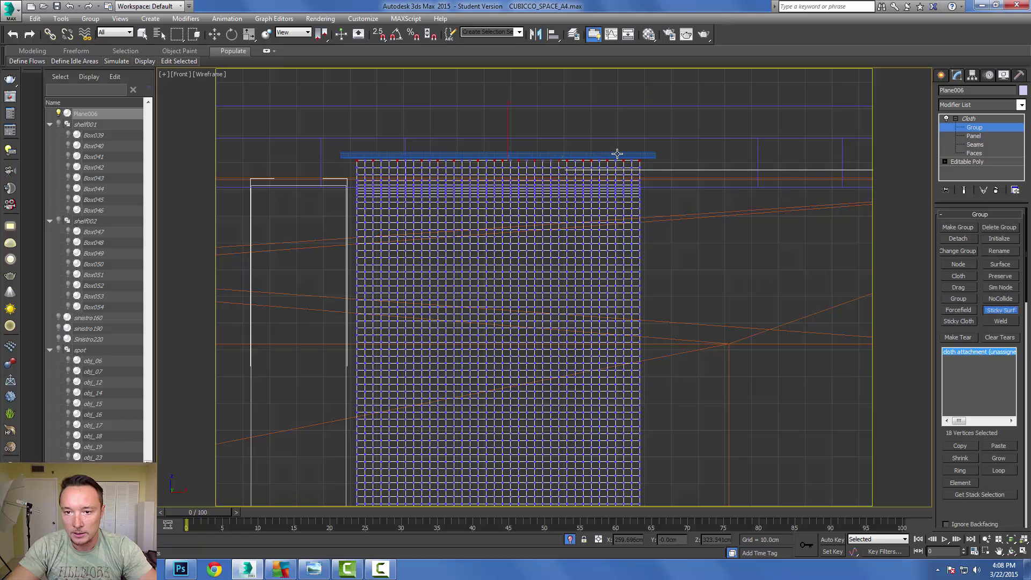
pyautogui.click(467, 153)
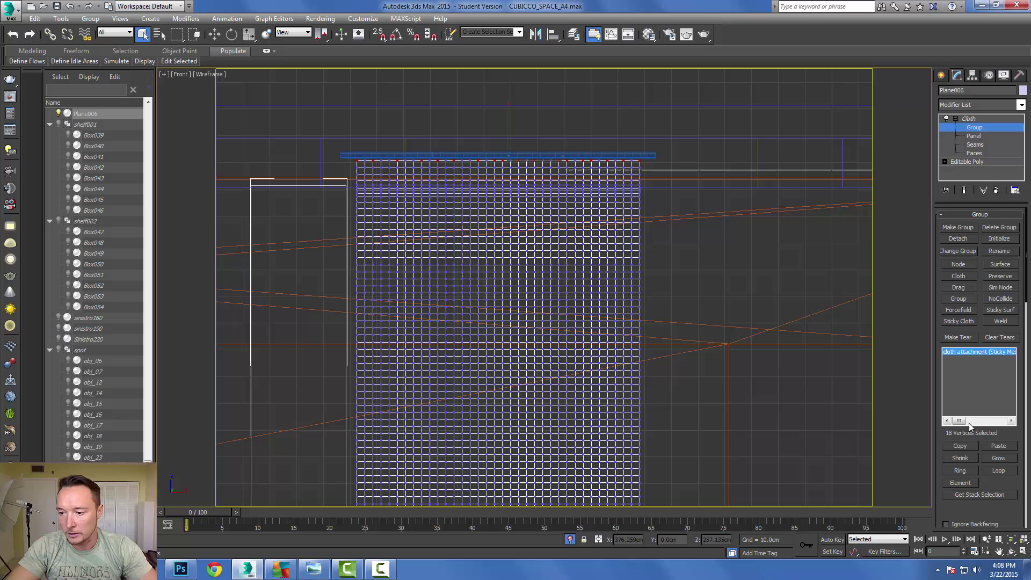
pyautogui.moveTo(961, 422)
pyautogui.mouseDown()
pyautogui.moveTo(982, 422)
pyautogui.moveTo(951, 421)
pyautogui.moveTo(975, 423)
pyautogui.mouseUp()
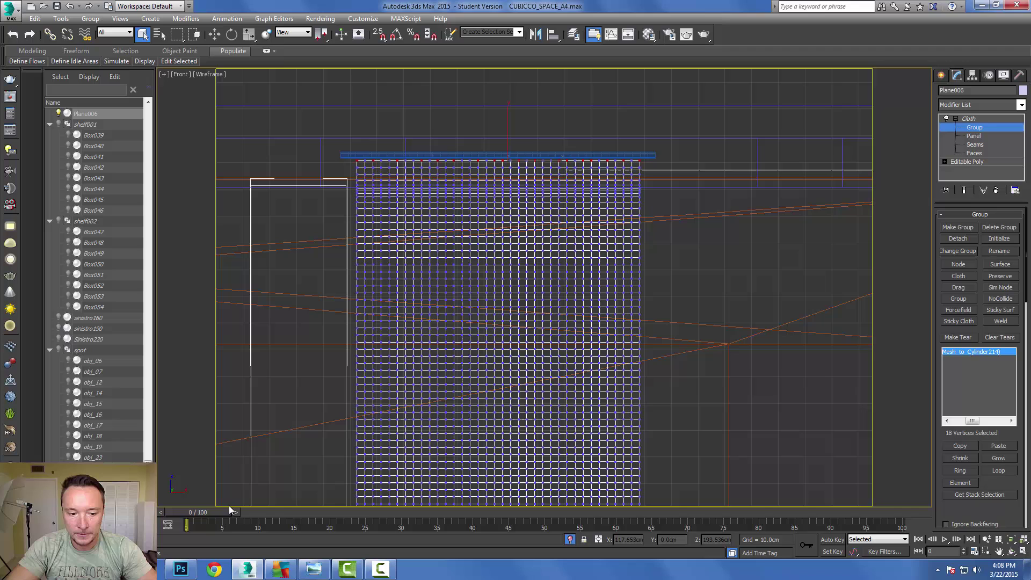
pyautogui.moveTo(228, 510)
pyautogui.mouseDown()
pyautogui.moveTo(945, 503)
pyautogui.moveTo(223, 512)
pyautogui.mouseUp()
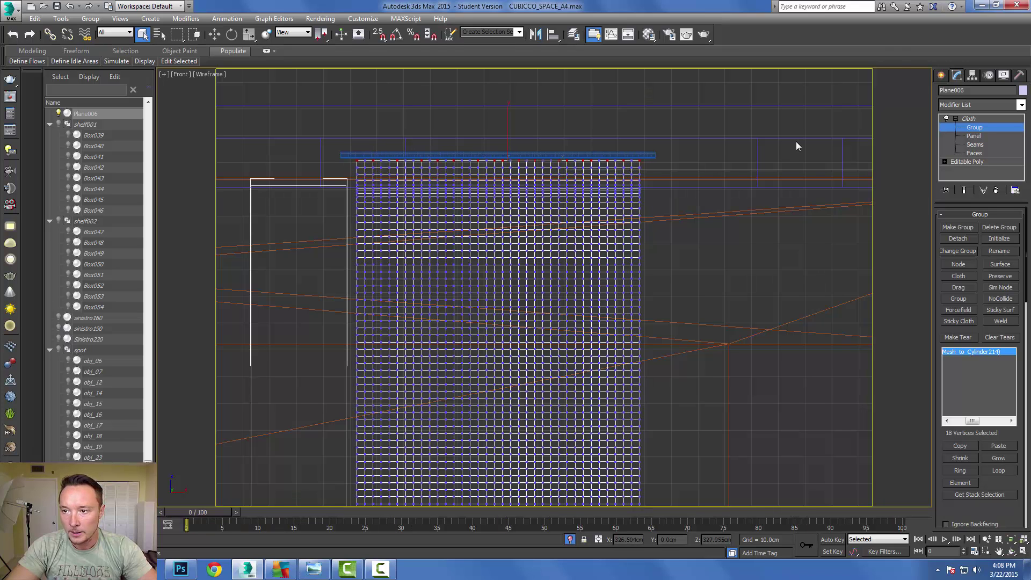
pyautogui.click(970, 118)
pyautogui.click(955, 119)
# - Create a Wind force at the curtain's upper corner in the front view, with an icon size of about 99.6 cm
pyautogui.scroll(-5, 562, 226)
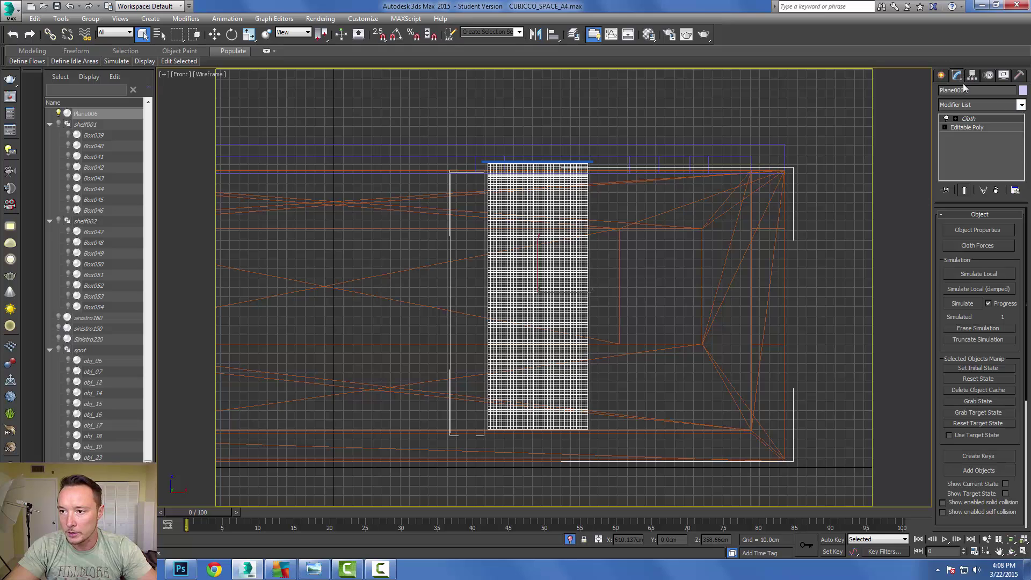
pyautogui.click(941, 75)
pyautogui.click(1009, 92)
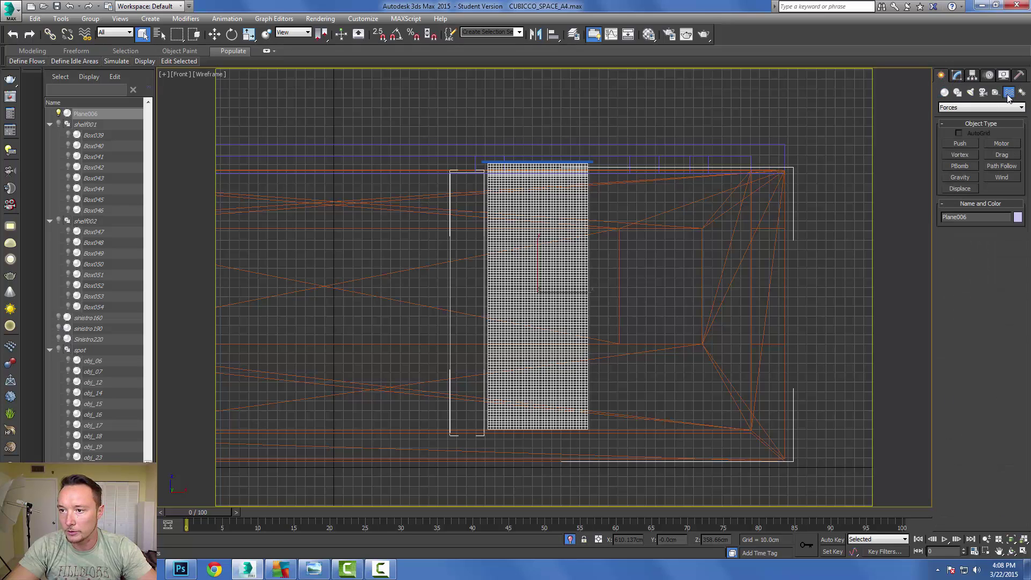
pyautogui.click(1008, 178)
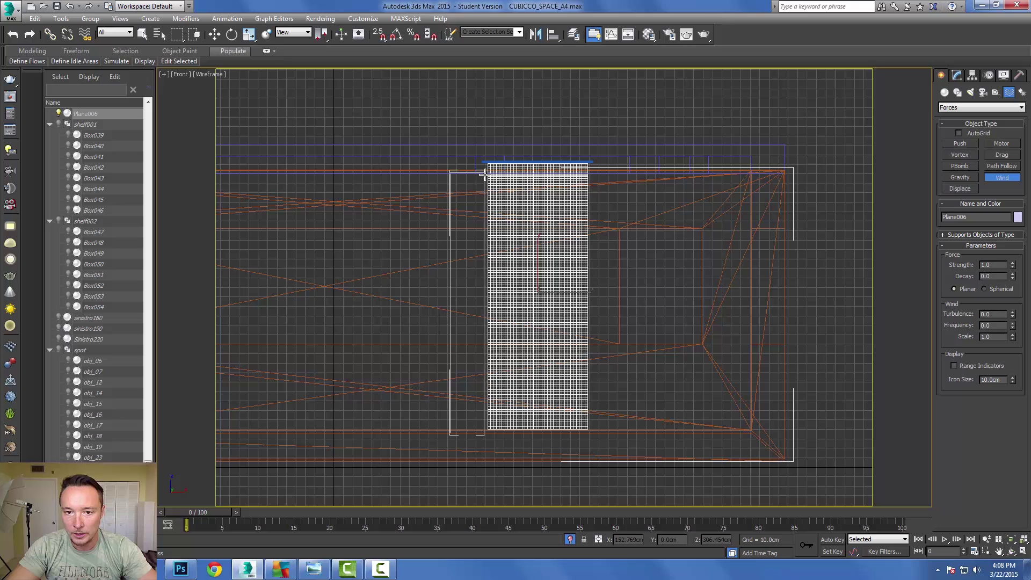
pyautogui.moveTo(486, 171); pyautogui.dragTo(561, 345)
# - Move the wind force over the middle of the curtain in the front view and keep it selected
pyautogui.click(214, 34)
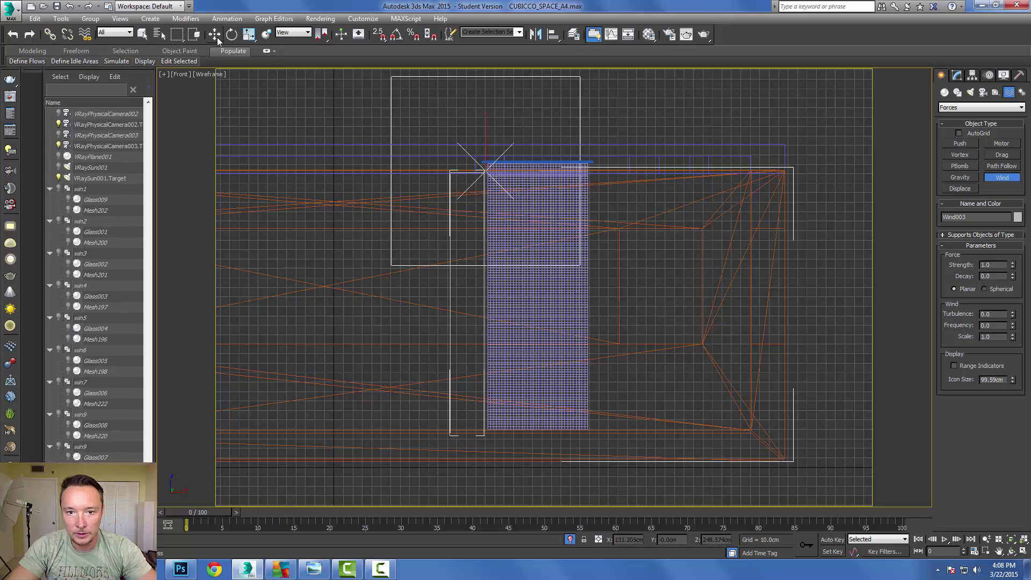
pyautogui.click(508, 163)
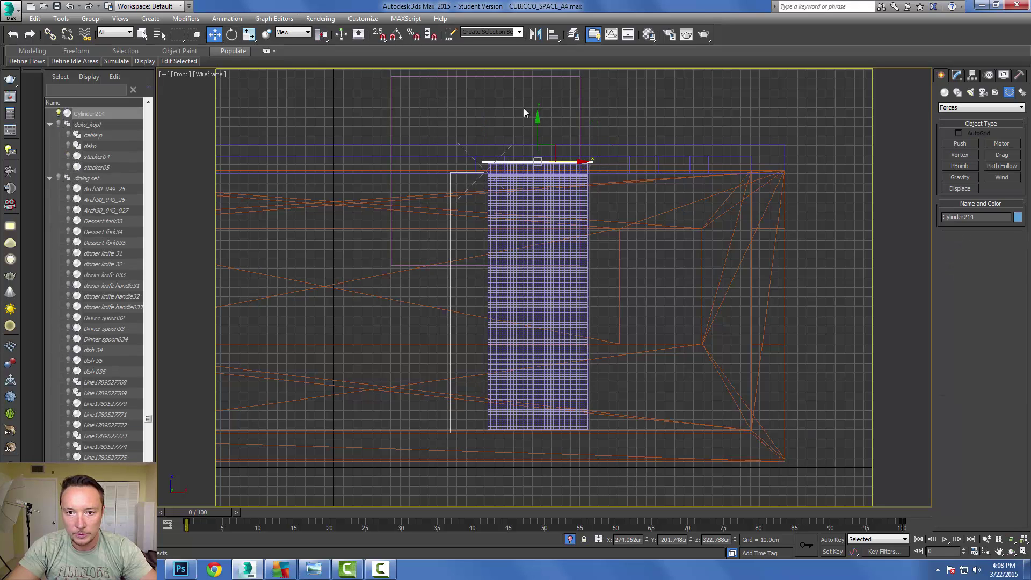
pyautogui.click(506, 153)
pyautogui.moveTo(505, 156); pyautogui.dragTo(552, 284)
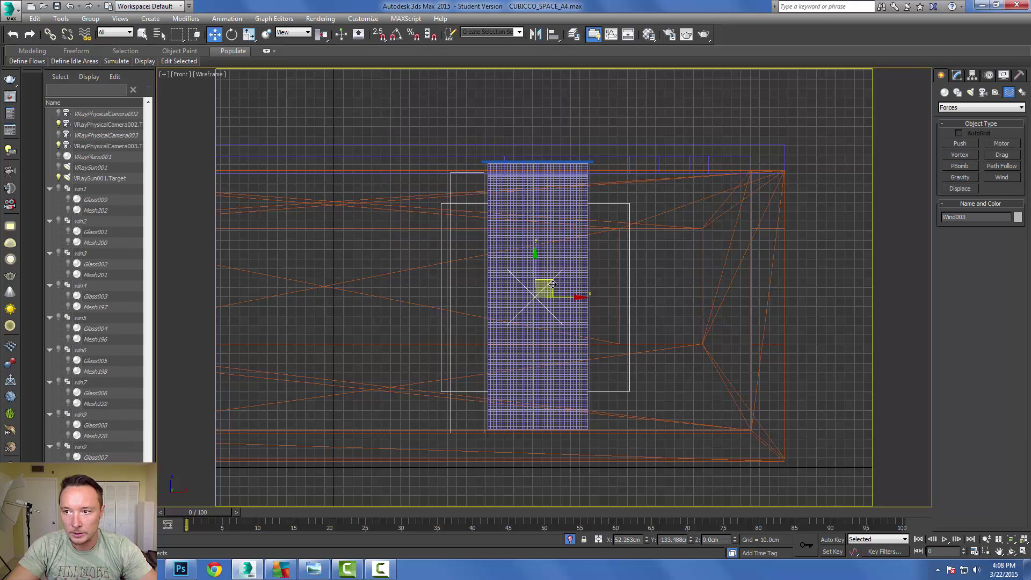
pyautogui.click(971, 217)
pyautogui.click(564, 210)
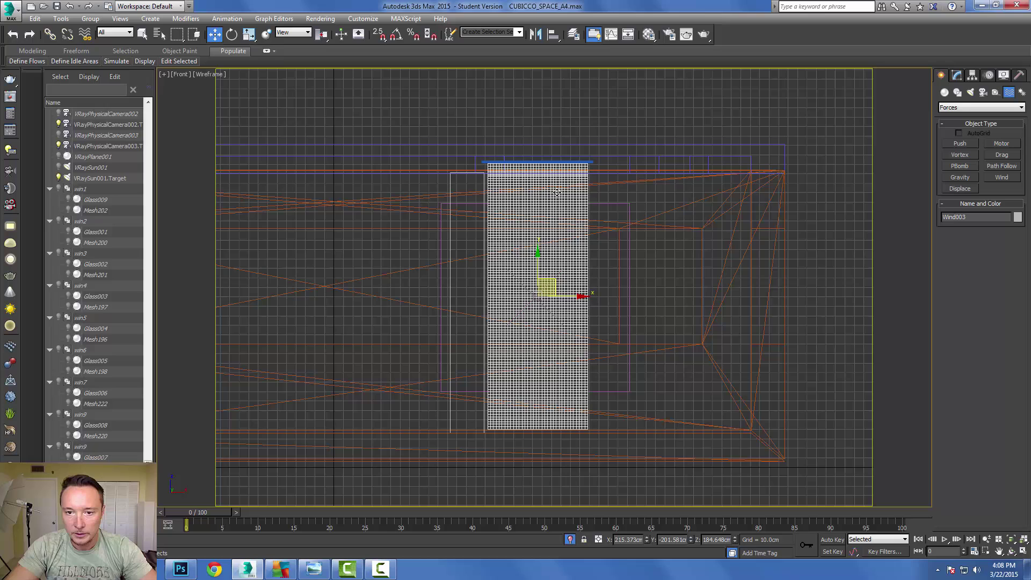
pyautogui.click(441, 218)
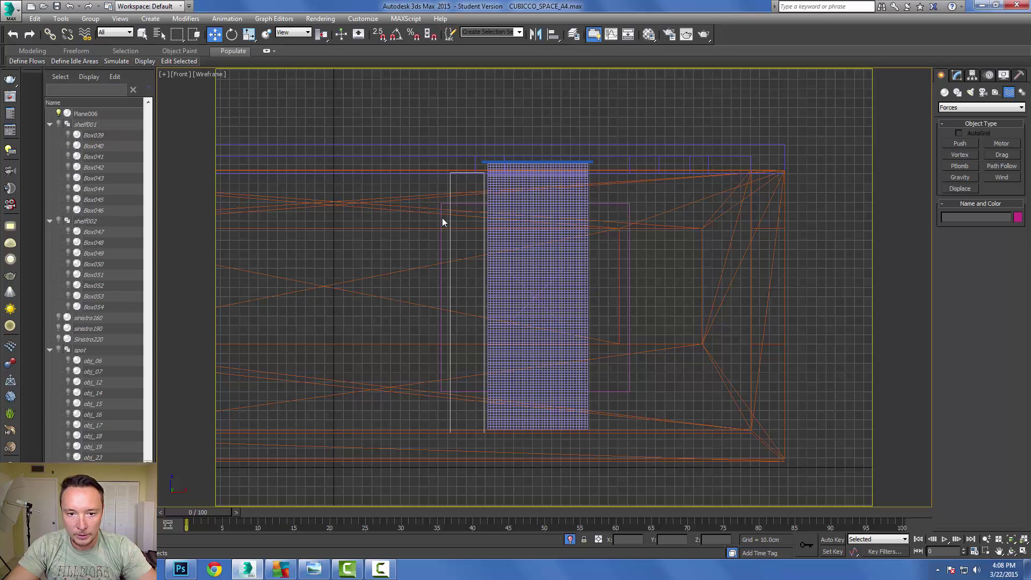
pyautogui.click(441, 218)
# - In the top view, place the wind force just behind the curtain and rotate it 180° with angle snap so it blows into the room
pyautogui.press('t')
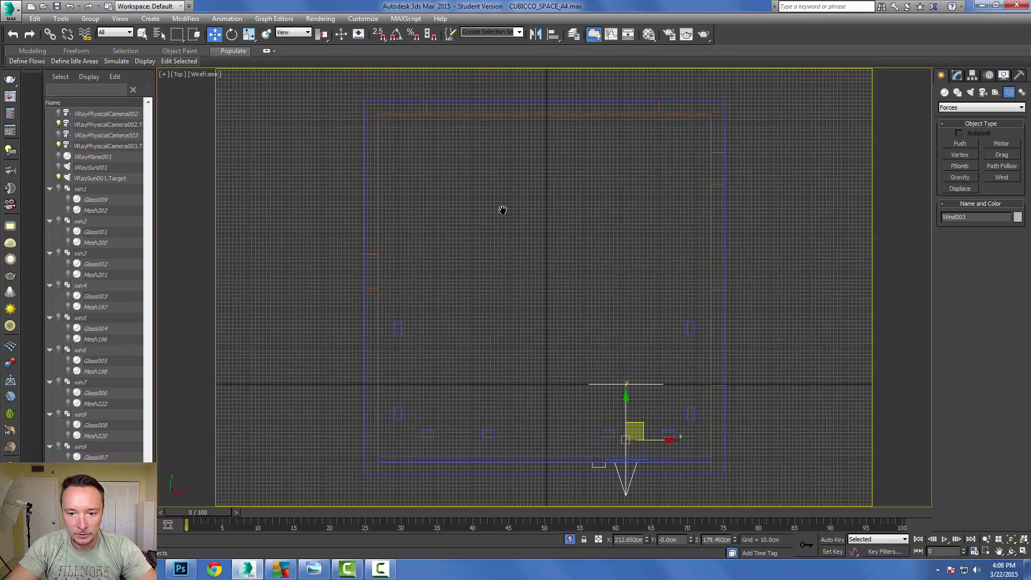
pyautogui.moveTo(609, 431); pyautogui.dragTo(557, 313, button='middle')
pyautogui.moveTo(574, 303); pyautogui.dragTo(584, 398)
pyautogui.press('a')
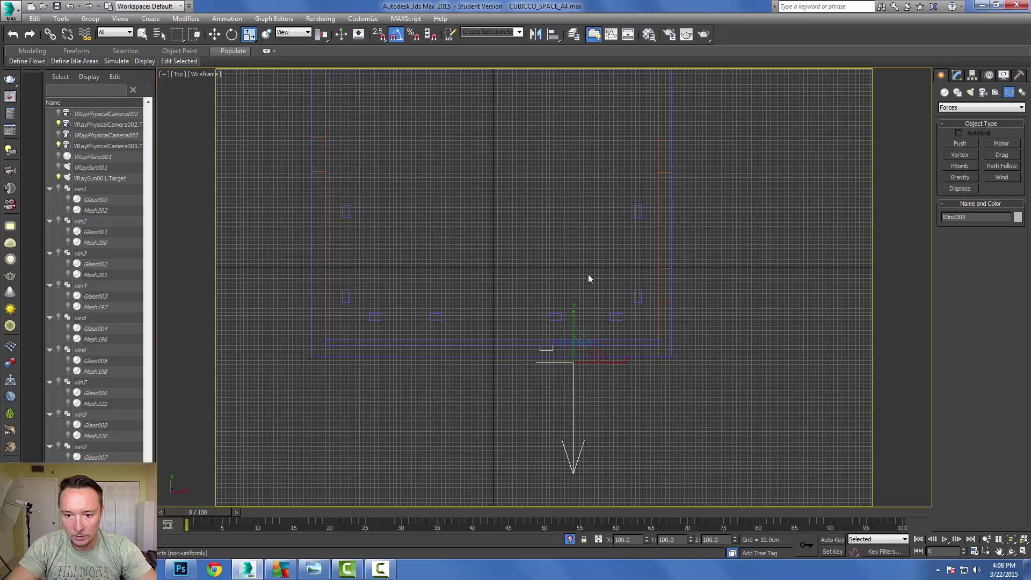
pyautogui.press('e')
pyautogui.moveTo(623, 339); pyautogui.dragTo(576, 277)
pyautogui.press('w')
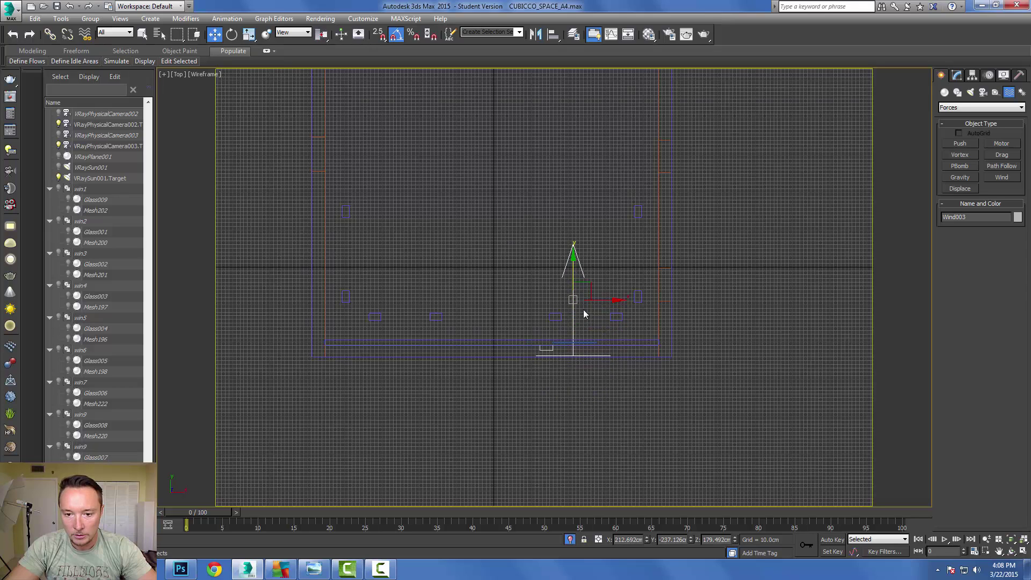
pyautogui.scroll(4, 582, 310)
pyautogui.moveTo(582, 310); pyautogui.dragTo(589, 255, button='middle')
pyautogui.moveTo(569, 198); pyautogui.dragTo(569, 195)
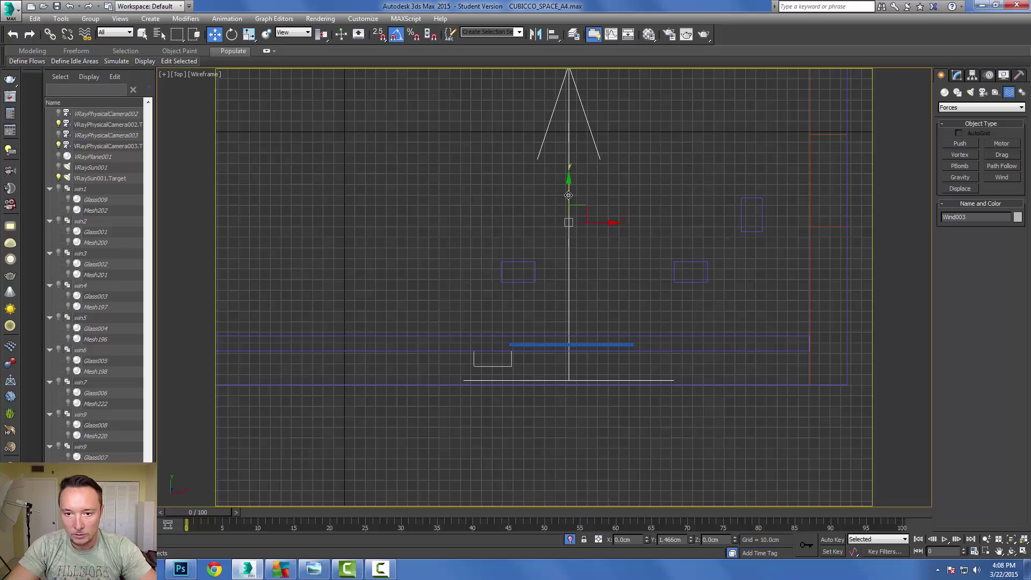
# - View the scene through VRayPhysicalCamera002, then switch to a perspective view close to the curtain
pyautogui.press('c')
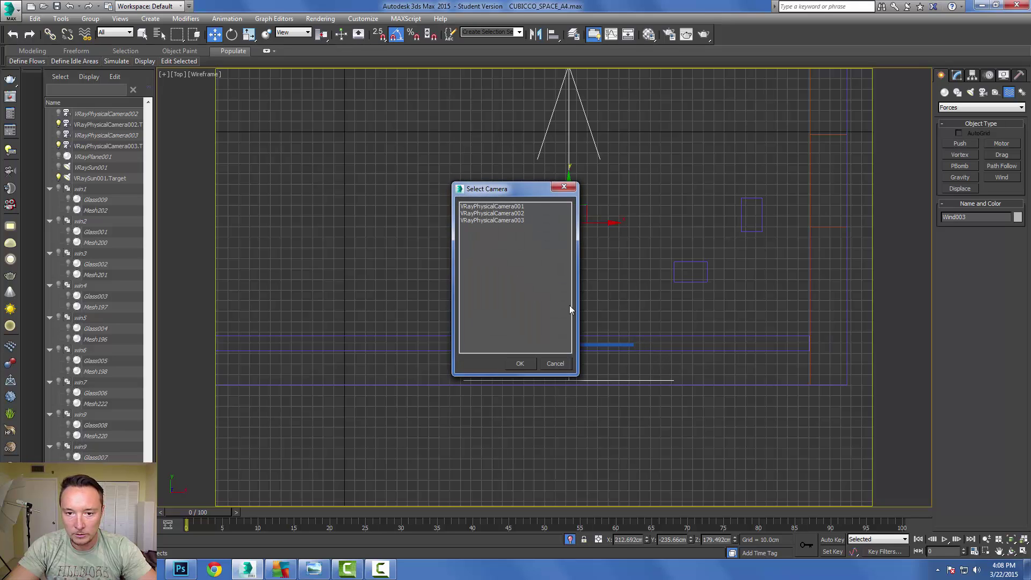
pyautogui.click(515, 213)
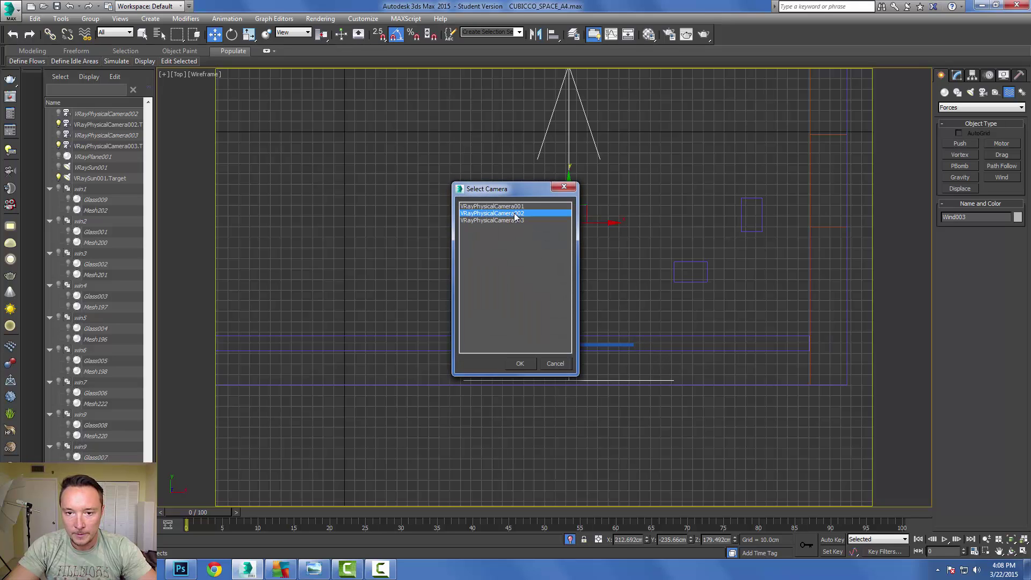
pyautogui.click(520, 363)
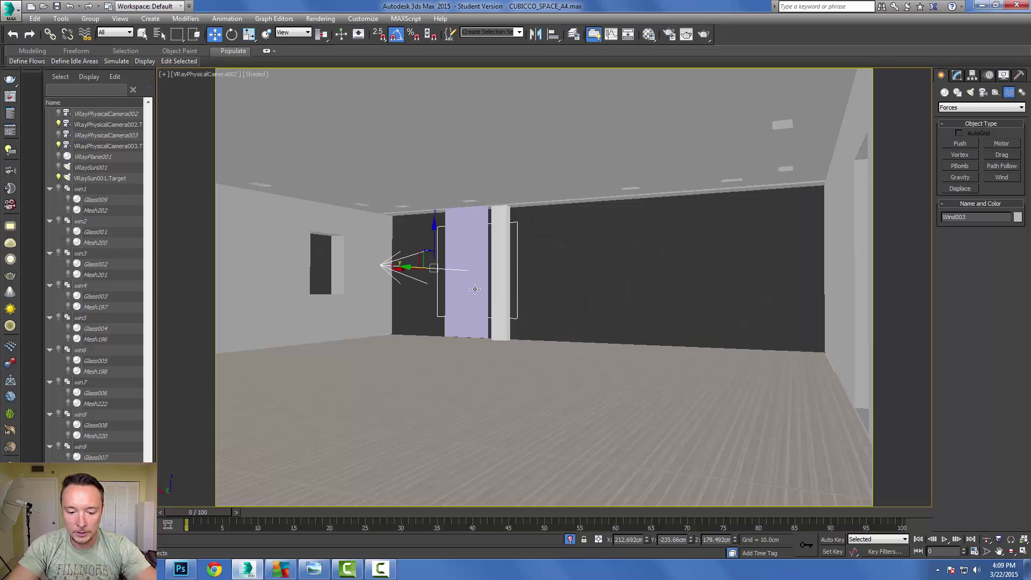
pyautogui.press('p')
pyautogui.scroll(4, 475, 289)
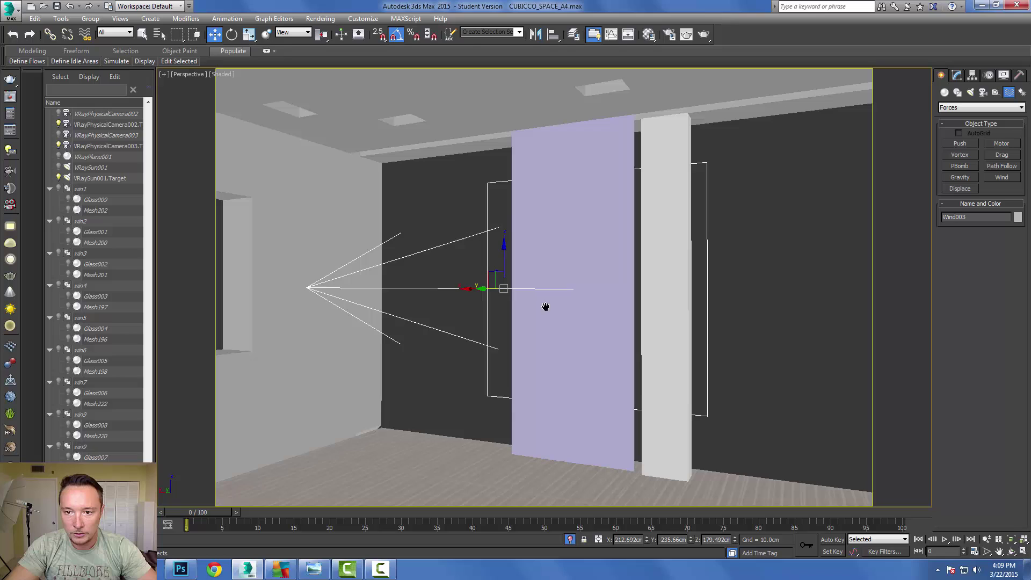
# - Add Wind003 to the forces in the curtain plane's cloth simulation
pyautogui.click(961, 78)
pyautogui.click(559, 190)
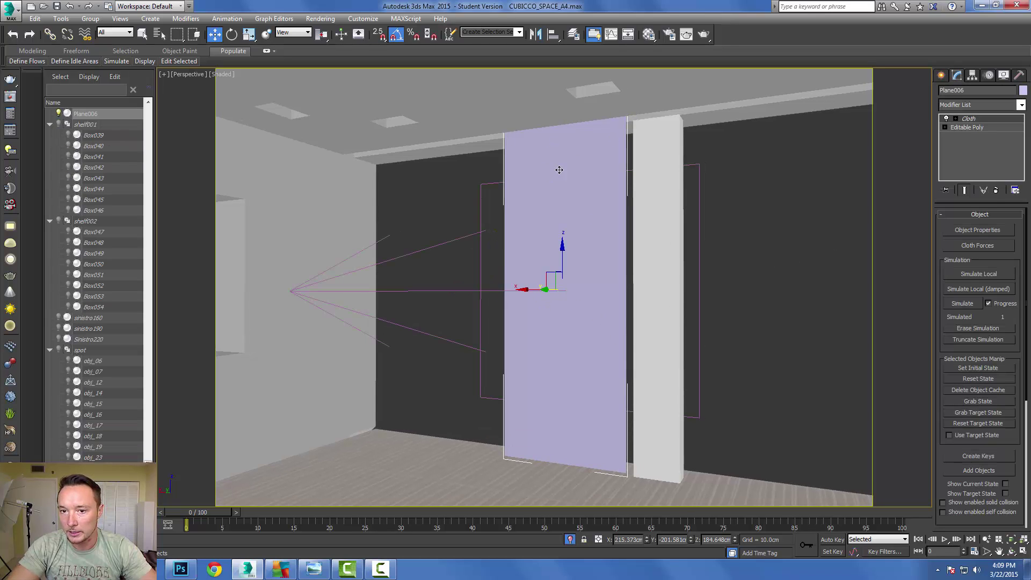
pyautogui.click(989, 246)
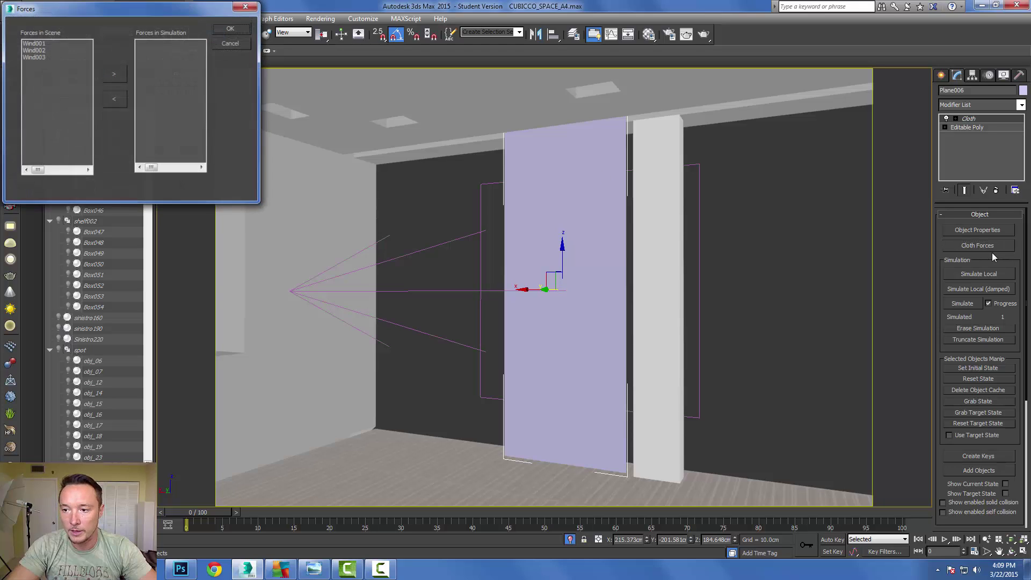
pyautogui.click(29, 56)
pyautogui.click(113, 73)
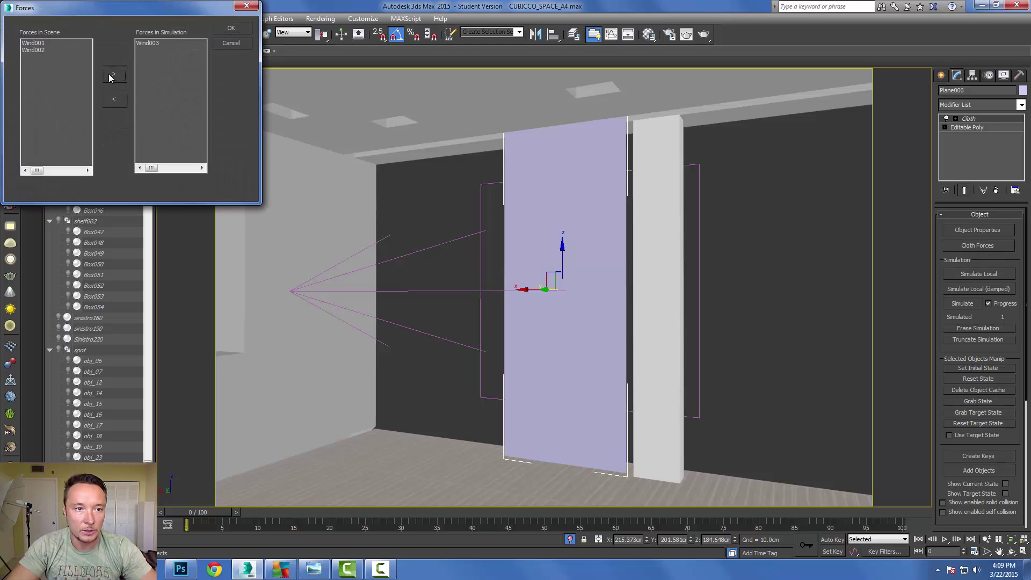
pyautogui.click(224, 30)
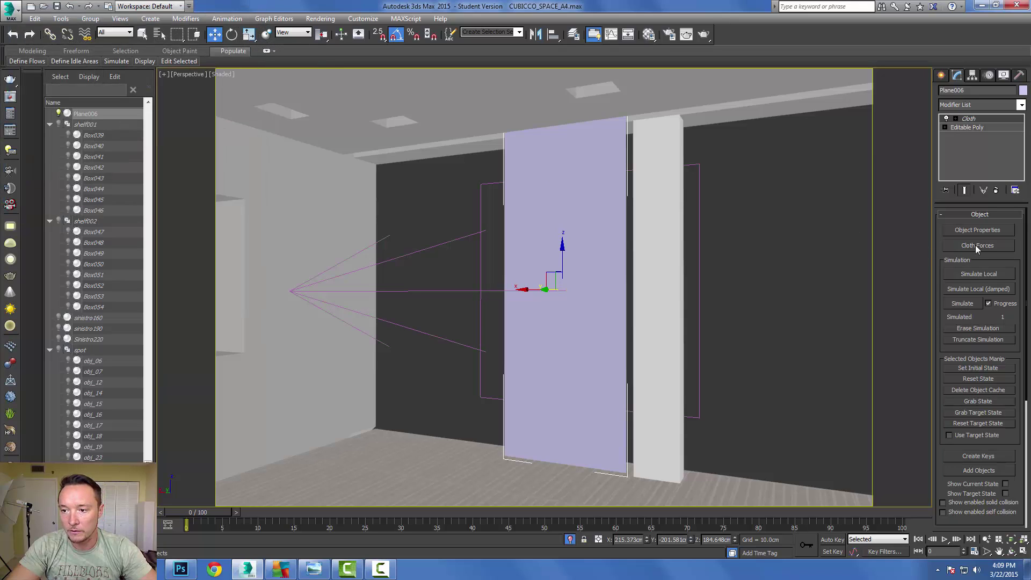
# - Run the curtain's cloth simulation through frame 100, checking it in wireframe and shaded display, and inspect the gathered curtain from the front
pyautogui.click(973, 305)
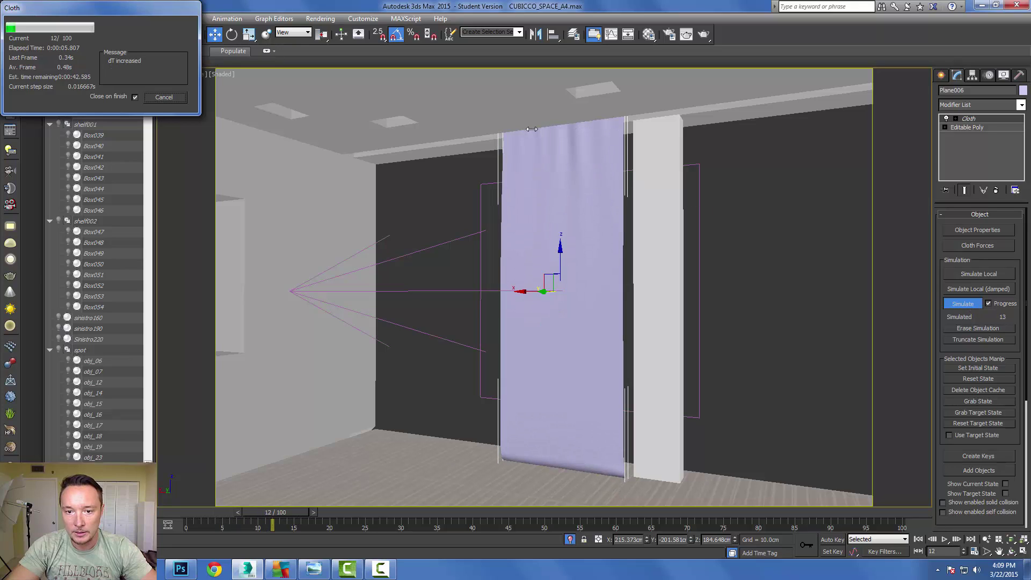
pyautogui.press('F3')
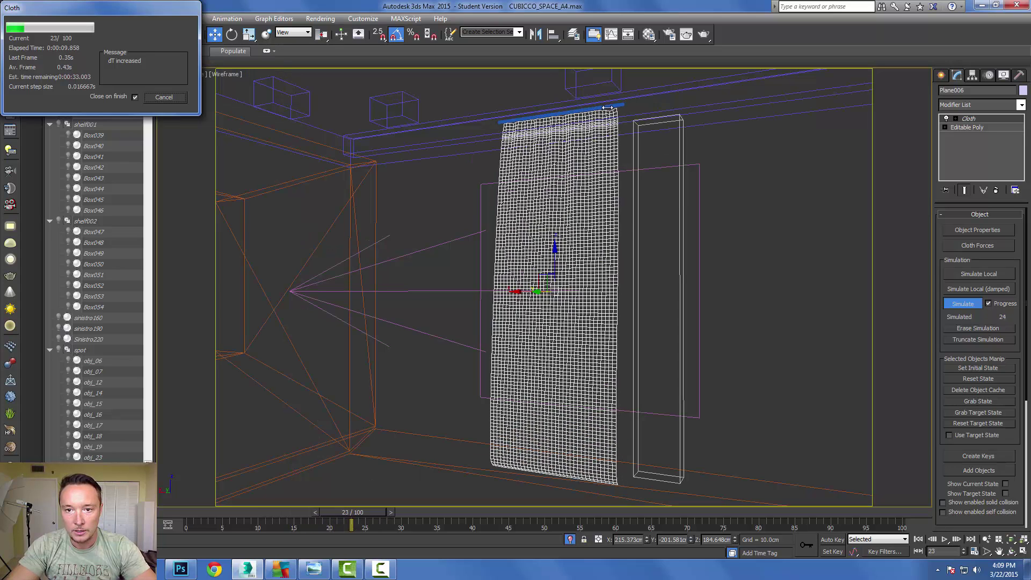
pyautogui.press('F3')
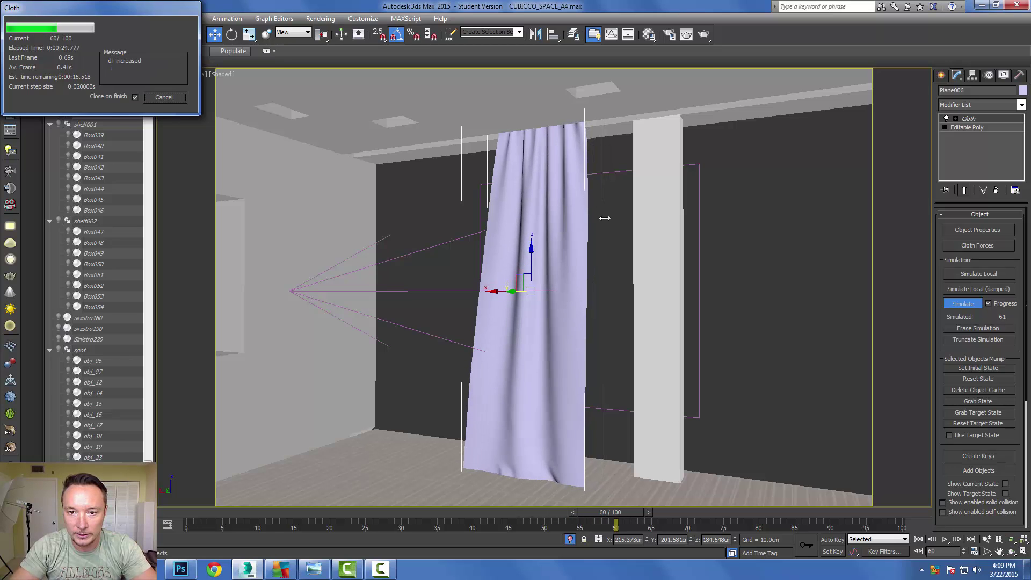
pyautogui.press('F3')
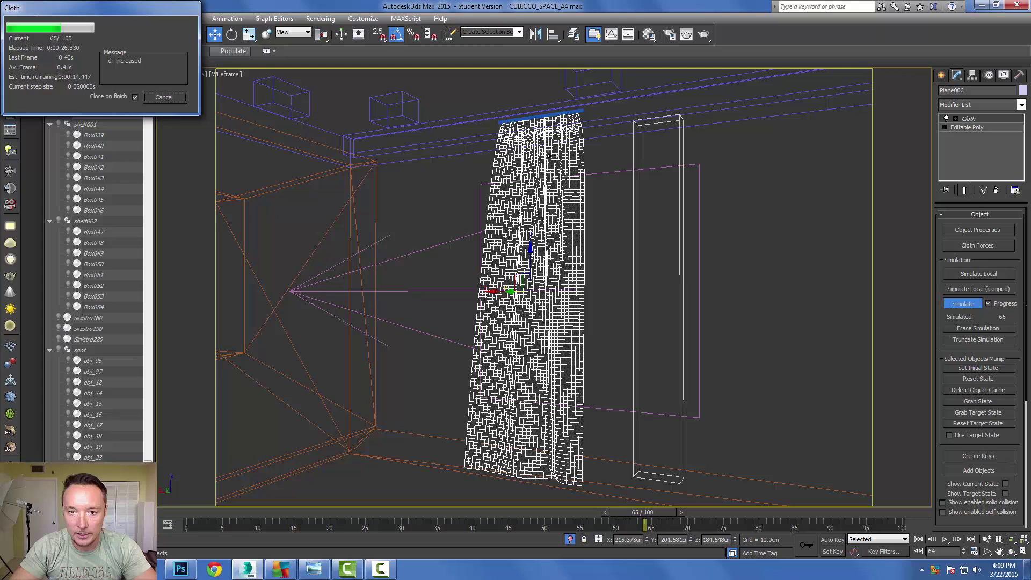
pyautogui.press('F3')
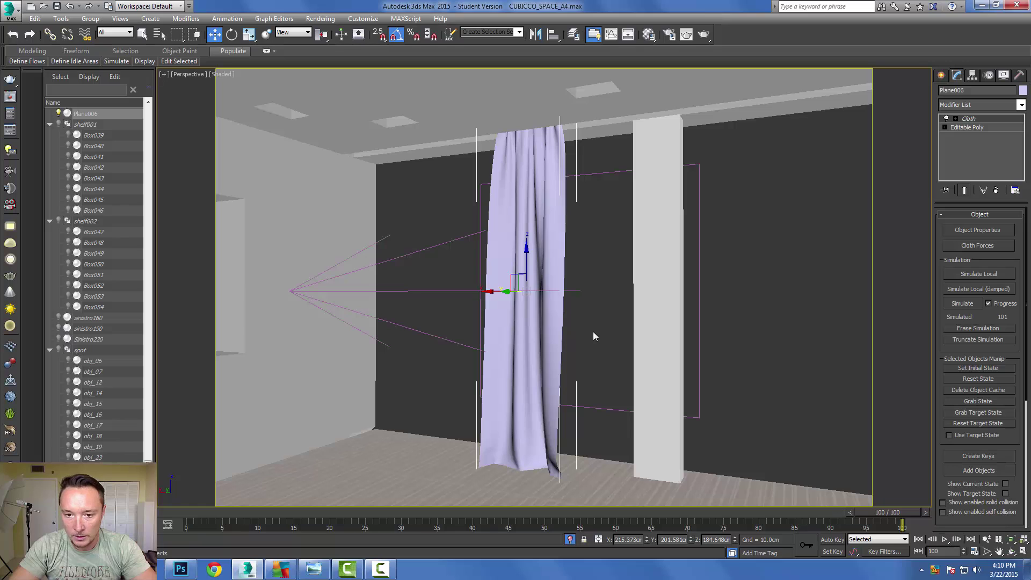
pyautogui.keyDown('alt'); pyautogui.moveTo(592, 331); pyautogui.dragTo(617, 336, button='middle'); pyautogui.keyUp('alt')
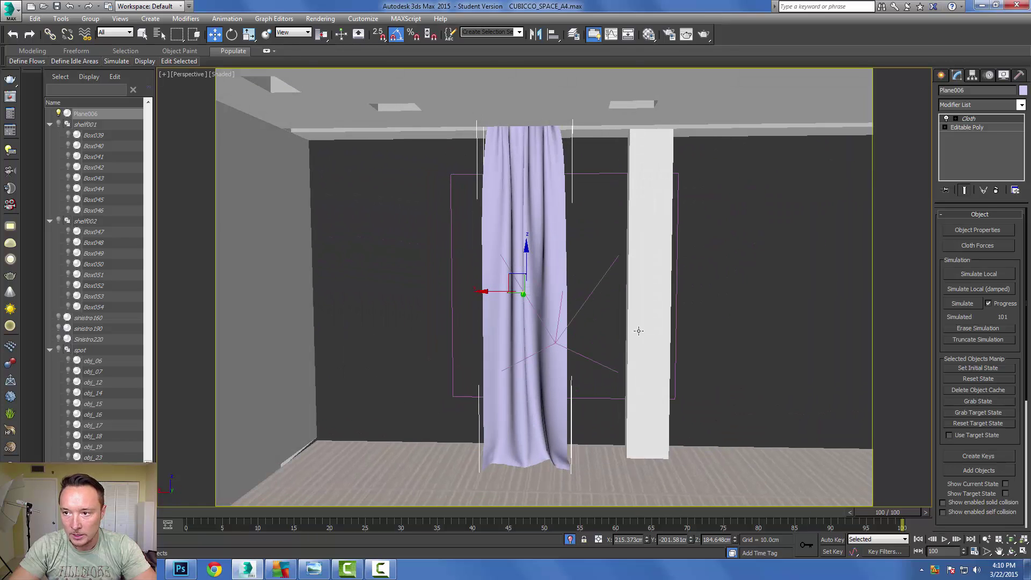
# - Enter the Faces level of the curtain's Cloth modifier and turn on Simulate Local and Live Drag
pyautogui.click(955, 118)
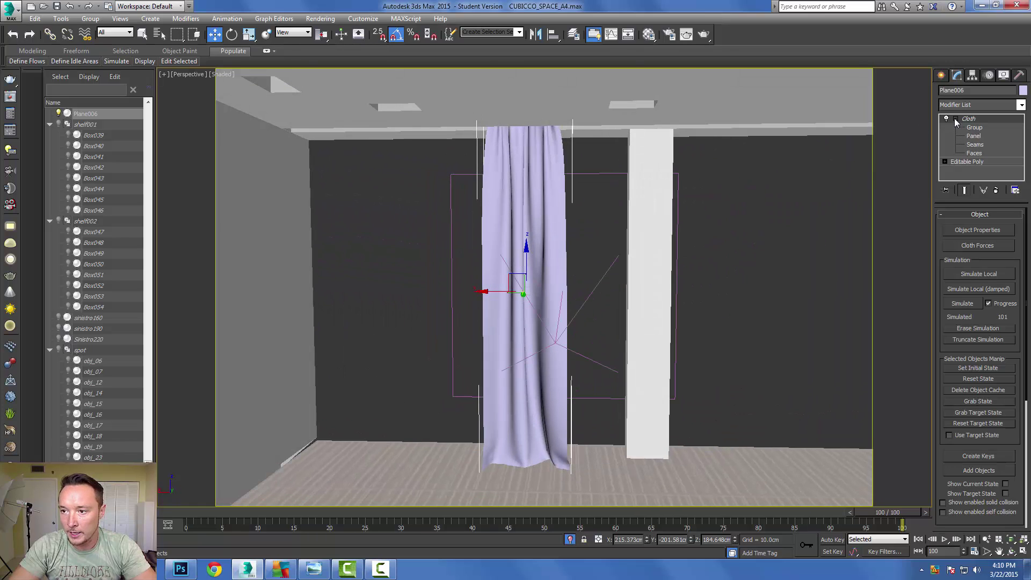
pyautogui.click(975, 153)
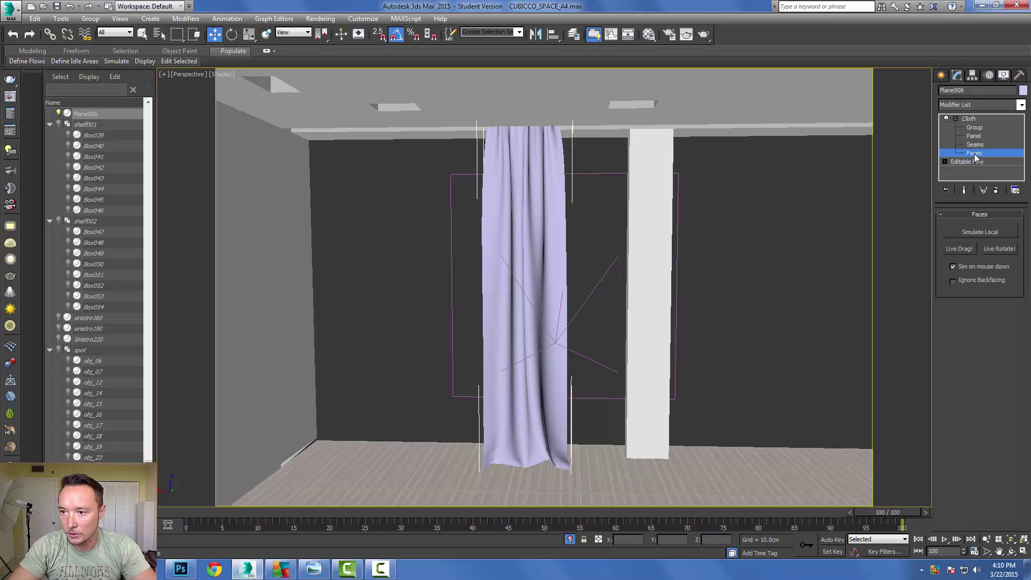
pyautogui.click(975, 235)
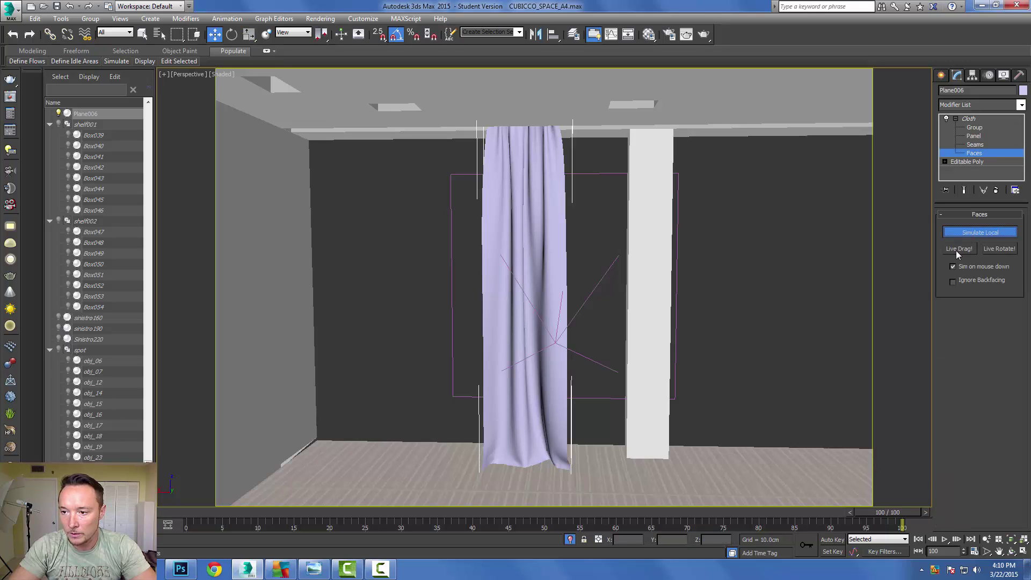
pyautogui.click(959, 251)
# - Pick the faces at the curtain's lower outer corner and live-drag them horizontally out into the room
pyautogui.keyDown('alt'); pyautogui.moveTo(463, 412); pyautogui.dragTo(463, 309, button='middle'); pyautogui.keyUp('alt')
pyautogui.scroll(1, 502, 403)
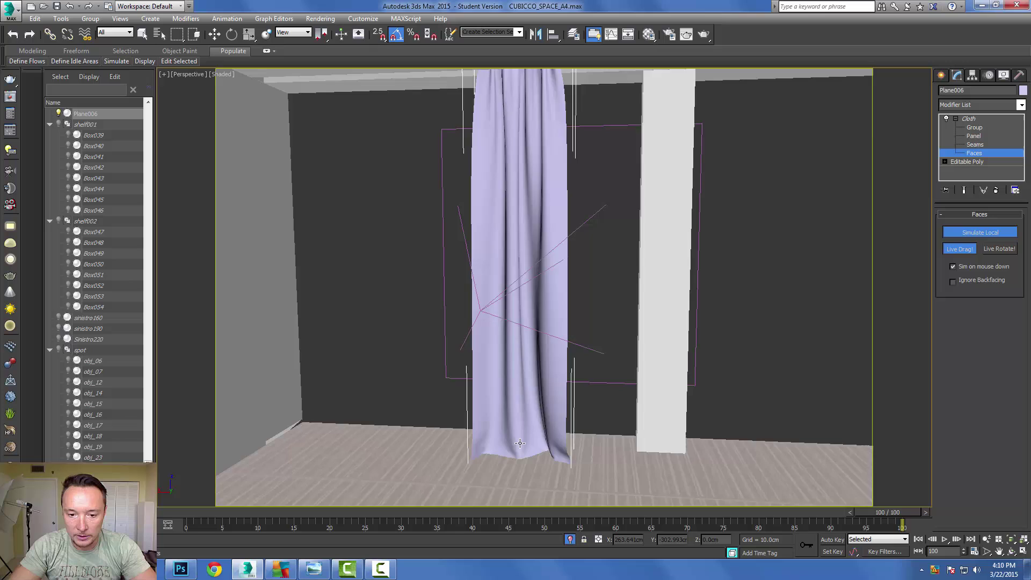
pyautogui.keyDown('alt'); pyautogui.moveTo(520, 442); pyautogui.dragTo(570, 439, button='middle'); pyautogui.keyUp('alt')
pyautogui.scroll(-5, 554, 434)
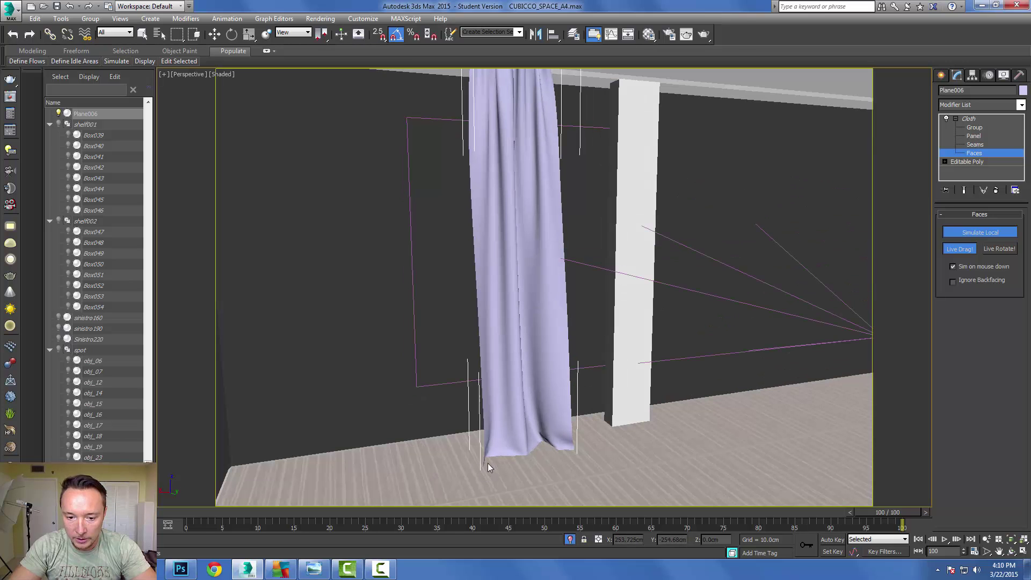
pyautogui.keyDown('alt'); pyautogui.moveTo(487, 463); pyautogui.dragTo(479, 467, button='middle'); pyautogui.keyUp('alt')
pyautogui.moveTo(479, 467); pyautogui.dragTo(464, 456)
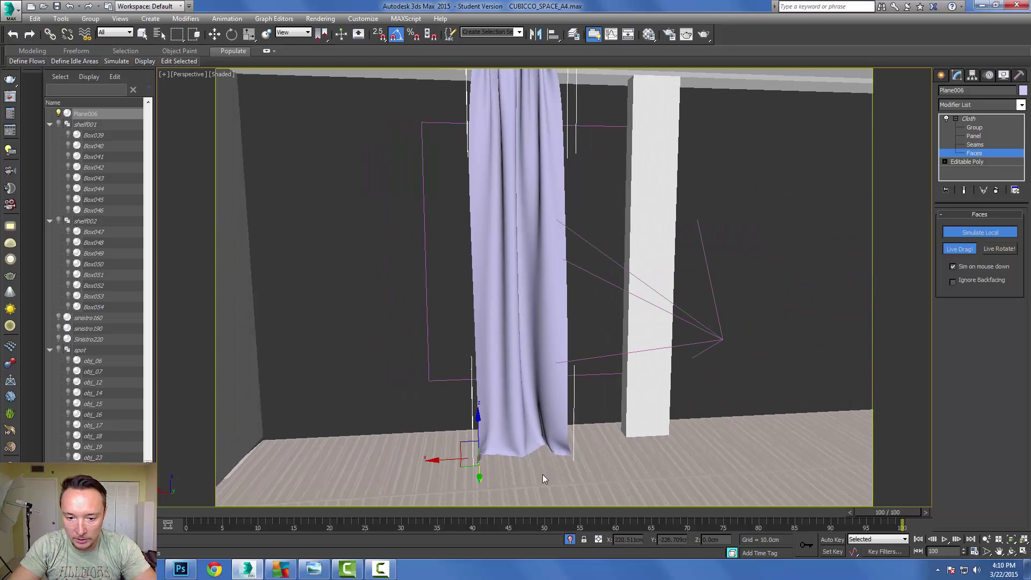
pyautogui.keyDown('alt'); pyautogui.moveTo(542, 475); pyautogui.dragTo(461, 467, button='middle'); pyautogui.keyUp('alt')
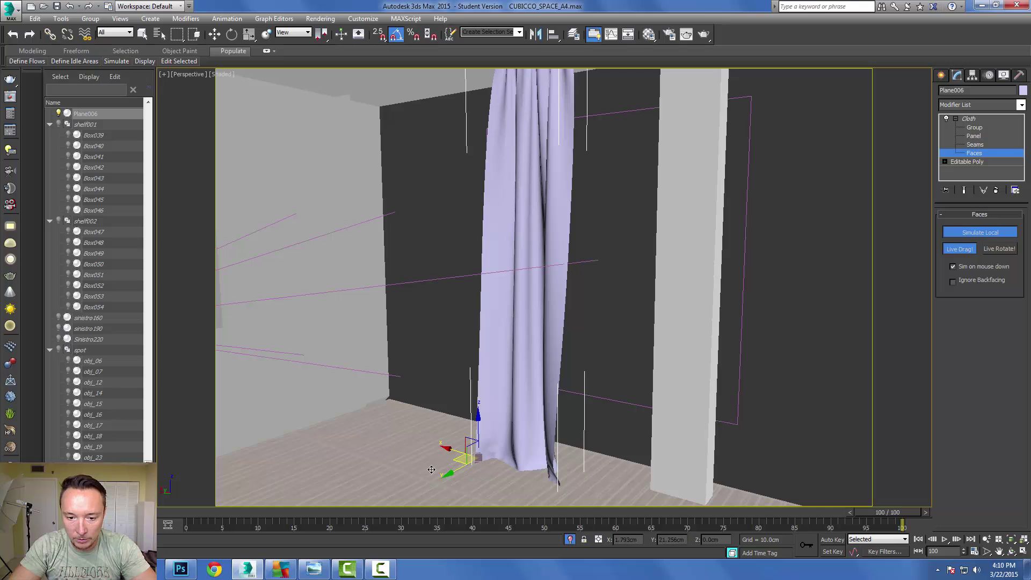
pyautogui.moveTo(431, 470); pyautogui.dragTo(388, 442)
pyautogui.keyDown('alt'); pyautogui.moveTo(548, 484); pyautogui.dragTo(617, 485, button='middle'); pyautogui.keyUp('alt')
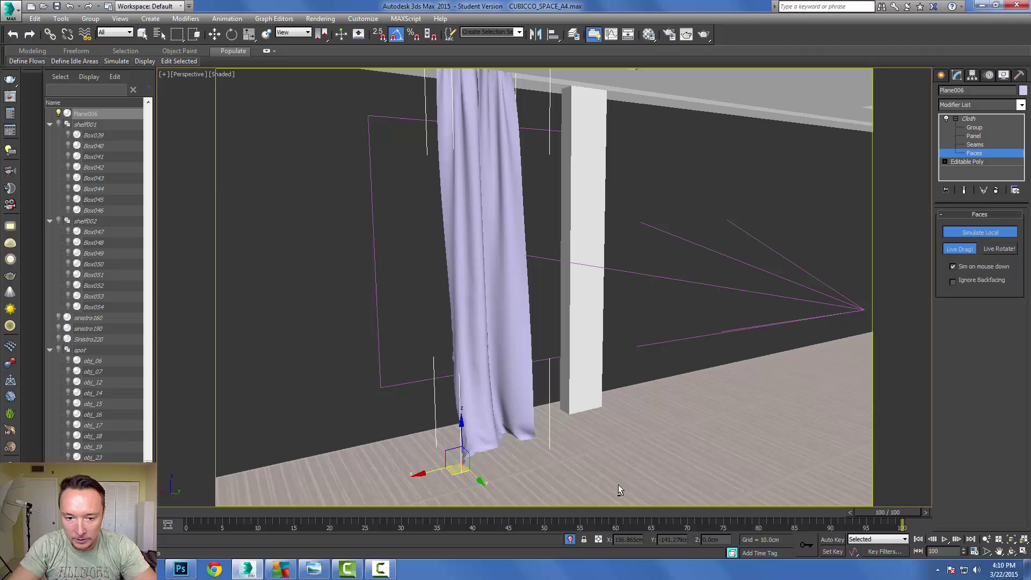
# - Pick a face partway up the curtain's outer edge and live-drag it slightly along the Y axis
pyautogui.keyDown('alt'); pyautogui.moveTo(437, 394); pyautogui.dragTo(471, 397, button='middle'); pyautogui.keyUp('alt')
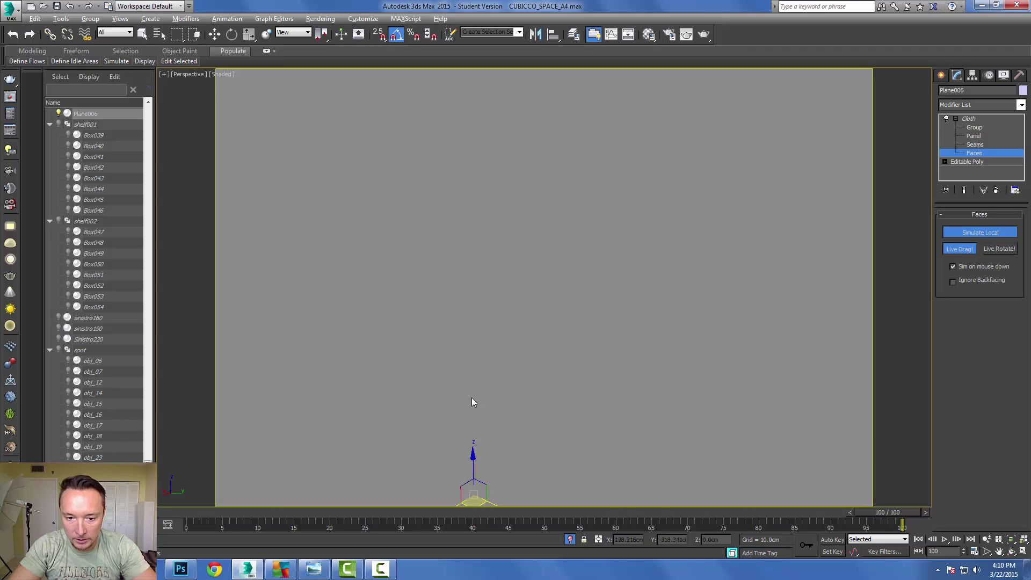
pyautogui.scroll(2, 470, 399)
pyautogui.click(448, 401)
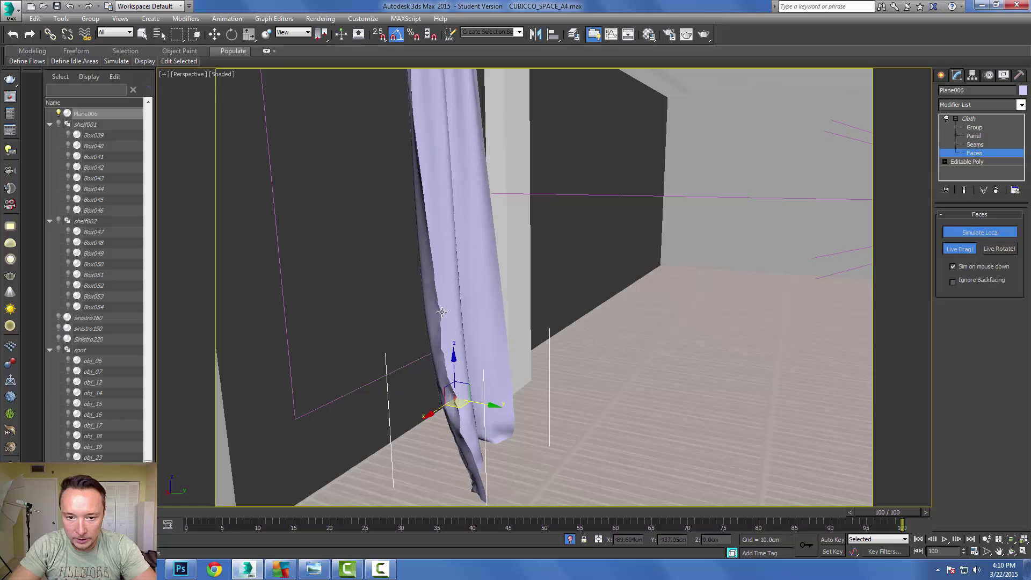
pyautogui.click(433, 289)
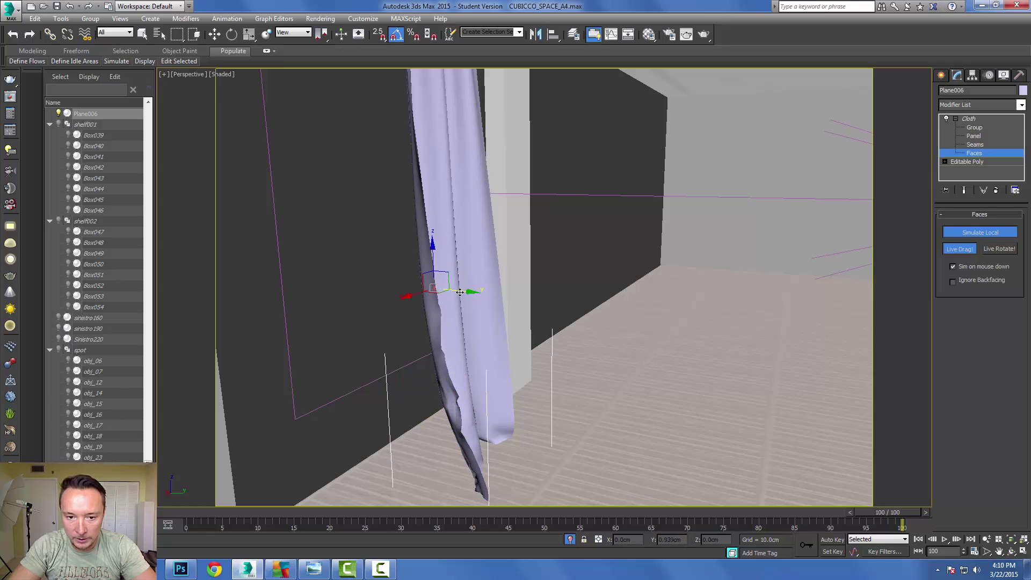
pyautogui.moveTo(472, 292); pyautogui.dragTo(479, 293)
pyautogui.keyDown('alt'); pyautogui.moveTo(617, 477); pyautogui.dragTo(433, 424, button='middle'); pyautogui.keyUp('alt')
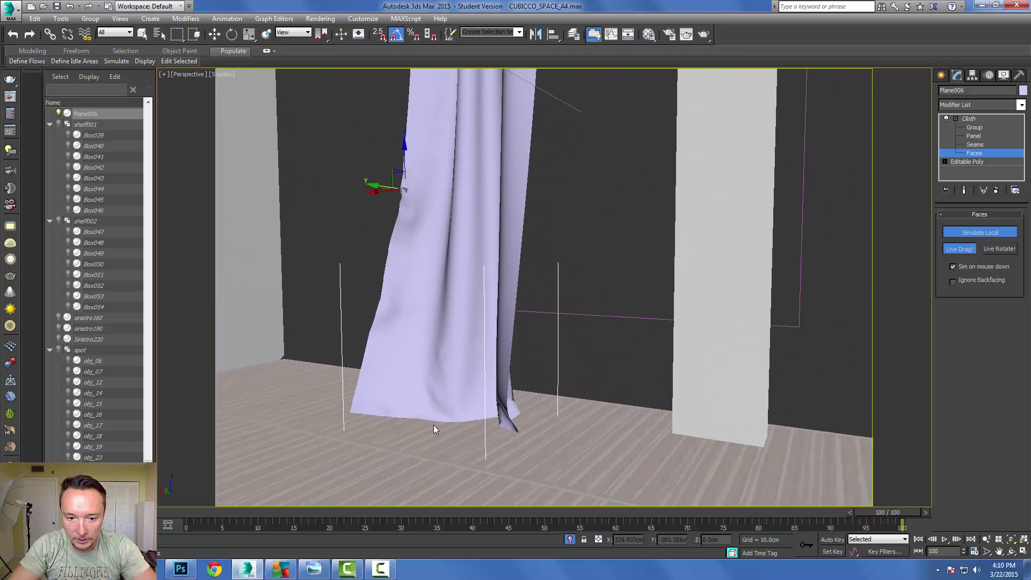
# - Select a block of faces at the curtain's lower corner and live-drag it forward along the Y axis
pyautogui.moveTo(404, 412); pyautogui.dragTo(347, 368)
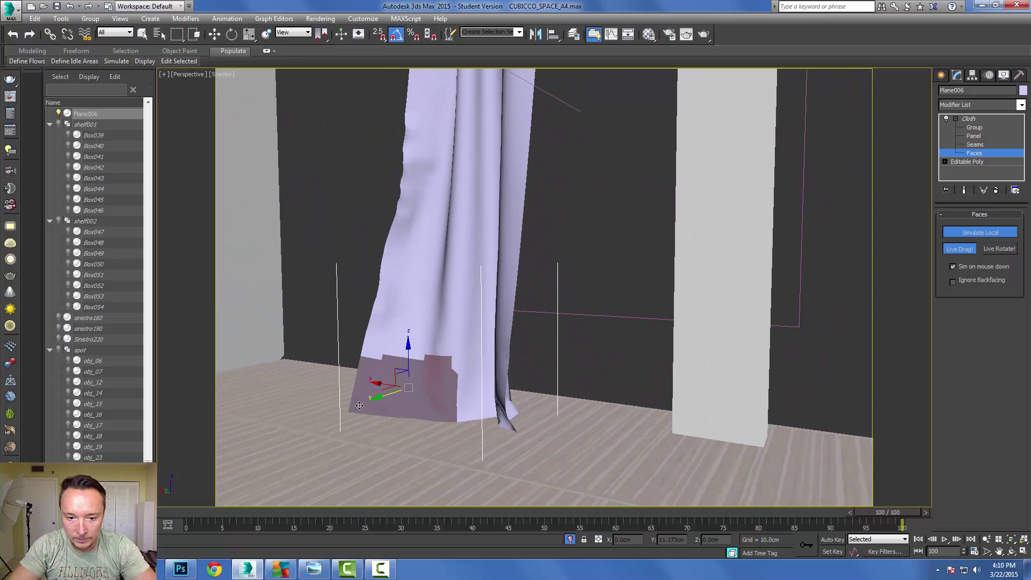
pyautogui.keyDown('alt'); pyautogui.moveTo(516, 478); pyautogui.dragTo(572, 480, button='middle'); pyautogui.keyUp('alt')
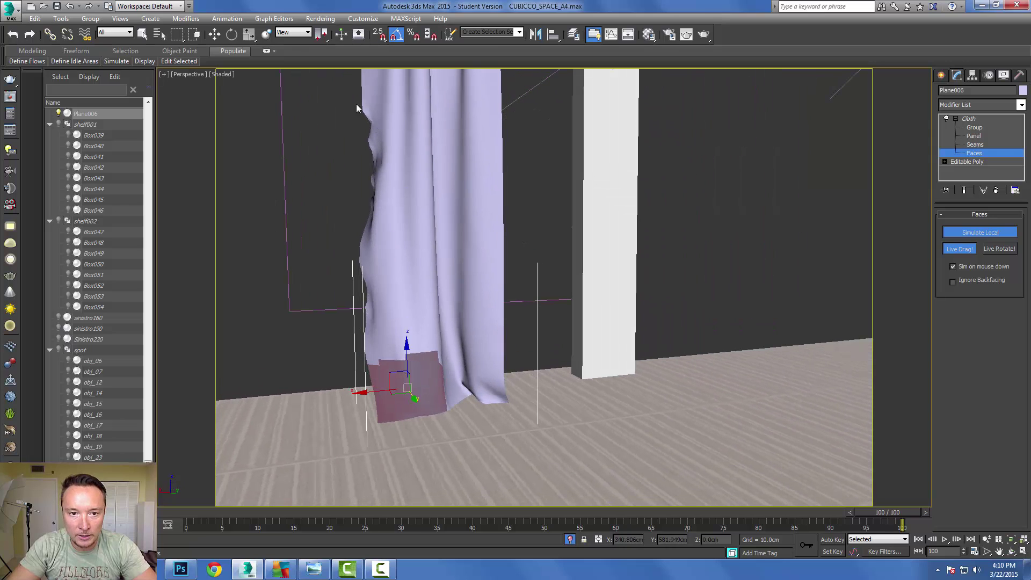
# - Pick the tip of the curtain's lower corner and live-drag it in the YZ plane to rumple the fabric
pyautogui.keyDown('alt'); pyautogui.moveTo(413, 252); pyautogui.dragTo(428, 372, button='middle'); pyautogui.keyUp('alt')
pyautogui.moveTo(428, 371); pyautogui.dragTo(445, 421)
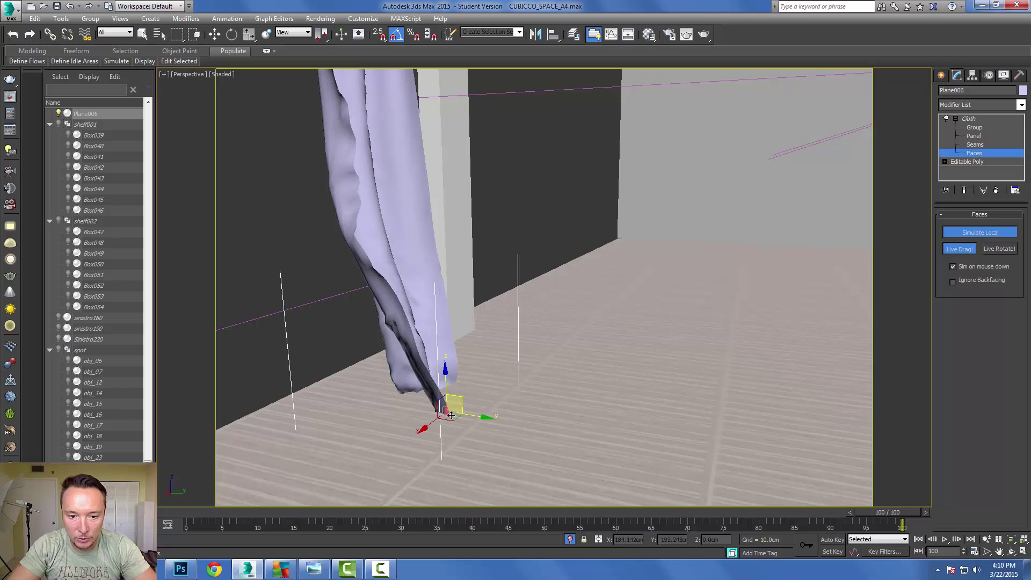
pyautogui.moveTo(495, 353); pyautogui.dragTo(526, 304)
pyautogui.keyDown('alt'); pyautogui.moveTo(567, 314); pyautogui.dragTo(486, 317, button='middle'); pyautogui.keyUp('alt')
pyautogui.keyDown('alt'); pyautogui.moveTo(591, 299); pyautogui.dragTo(635, 297, button='middle'); pyautogui.keyUp('alt')
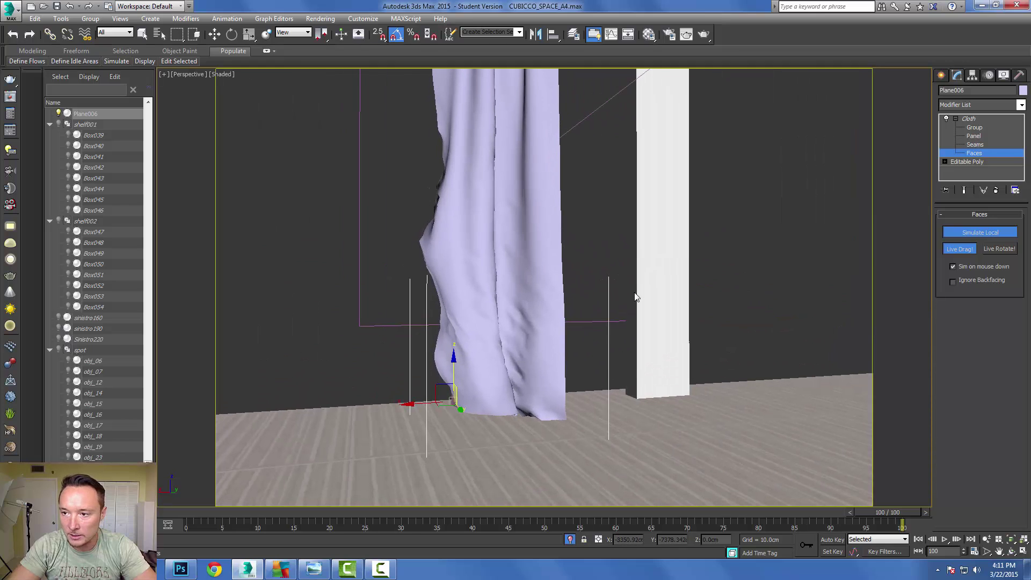
# - Return to the Cloth object level and run the local simulation until the rumpled curtain smooths out, then stop it
pyautogui.click(975, 118)
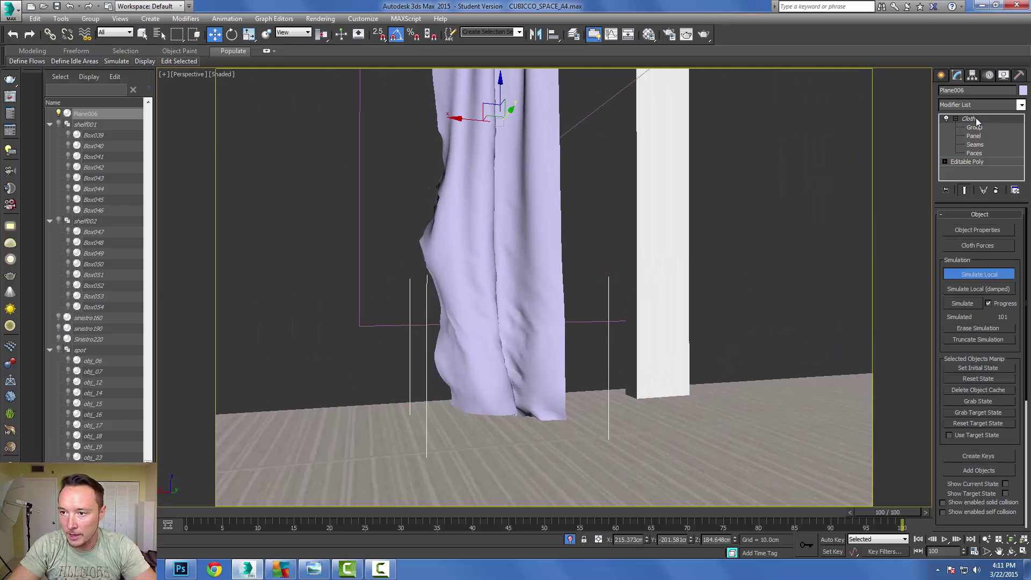
pyautogui.click(978, 276)
pyautogui.keyDown('alt'); pyautogui.moveTo(555, 399); pyautogui.dragTo(492, 395, button='middle'); pyautogui.keyUp('alt')
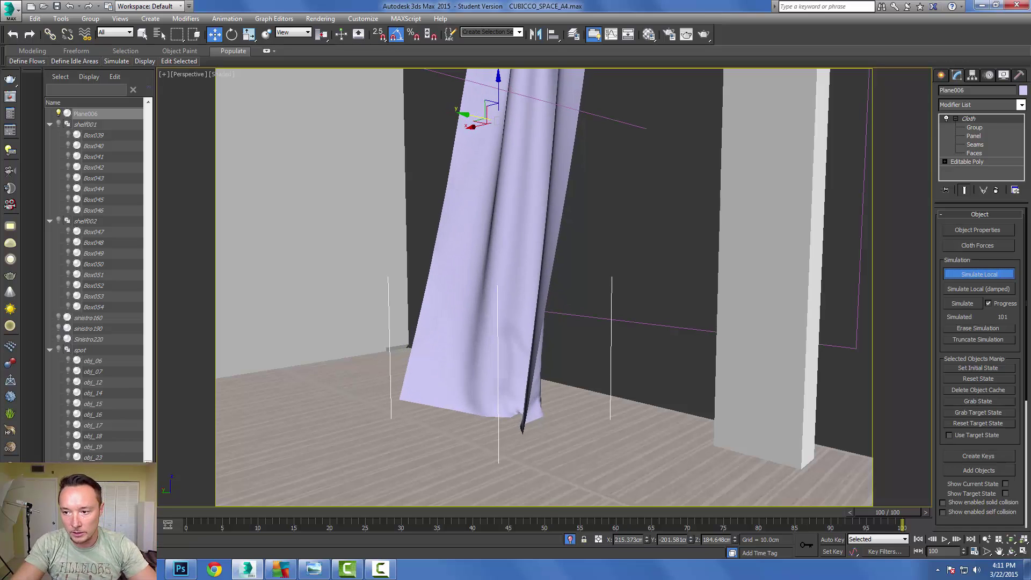
pyautogui.click(1000, 277)
pyautogui.keyDown('alt'); pyautogui.moveTo(526, 351); pyautogui.dragTo(494, 418, button='middle'); pyautogui.keyUp('alt')
pyautogui.scroll(-6, 509, 383)
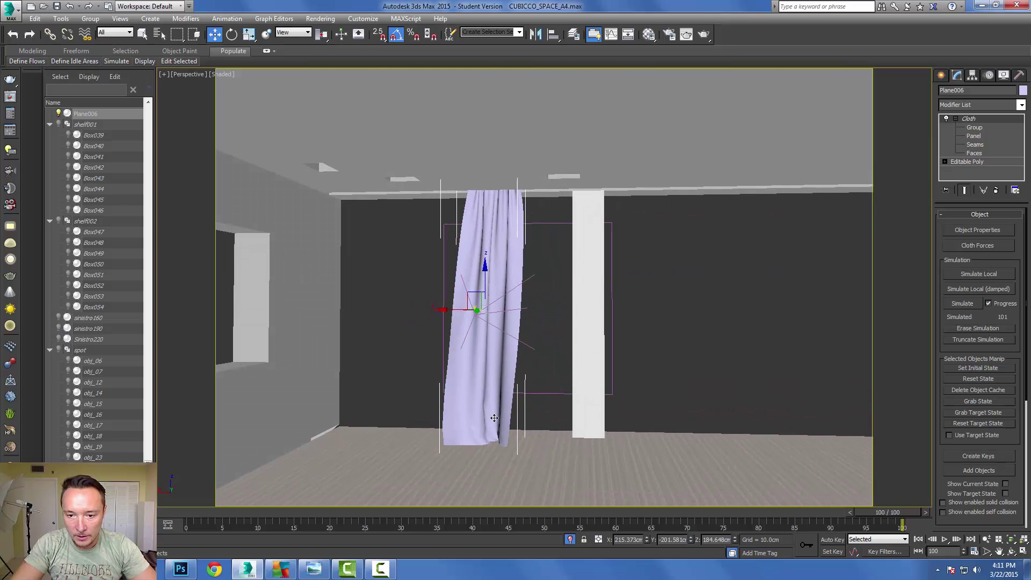
# - Turn on Live Drag for the cloth faces again and pull the curtain's lower corner up and far into the room in the YZ plane
pyautogui.click(974, 153)
pyautogui.click(980, 232)
pyautogui.click(959, 248)
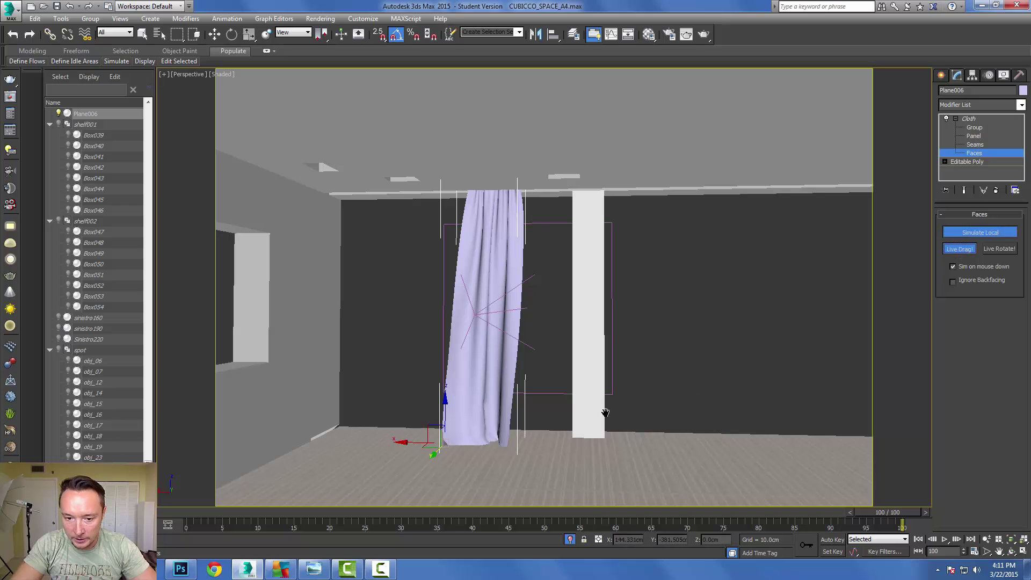
pyautogui.keyDown('alt'); pyautogui.moveTo(602, 414); pyautogui.dragTo(504, 381, button='middle'); pyautogui.keyUp('alt')
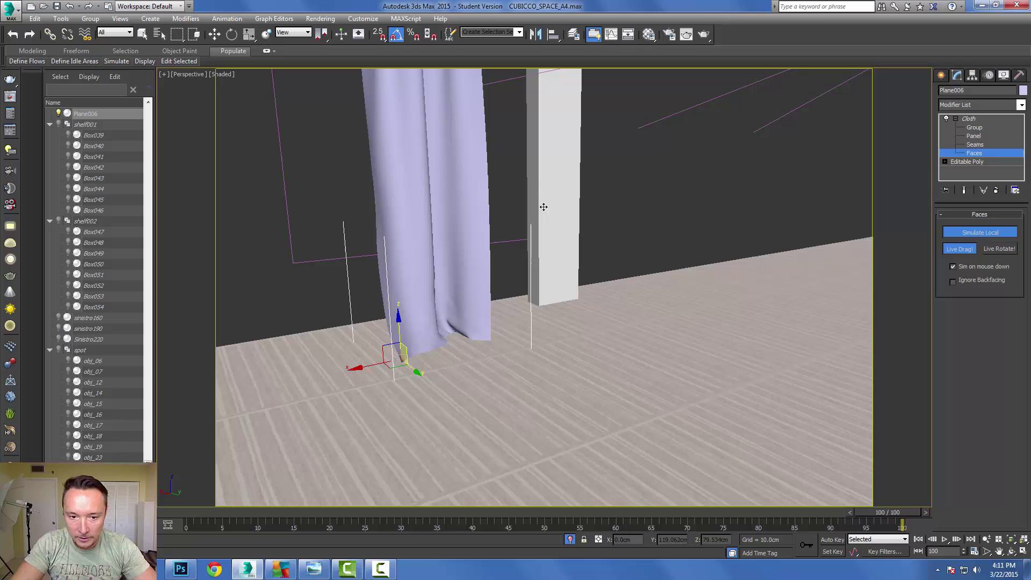
pyautogui.moveTo(543, 207); pyautogui.dragTo(544, 207)
pyautogui.keyDown('alt'); pyautogui.moveTo(477, 345); pyautogui.dragTo(353, 361, button='middle'); pyautogui.keyUp('alt')
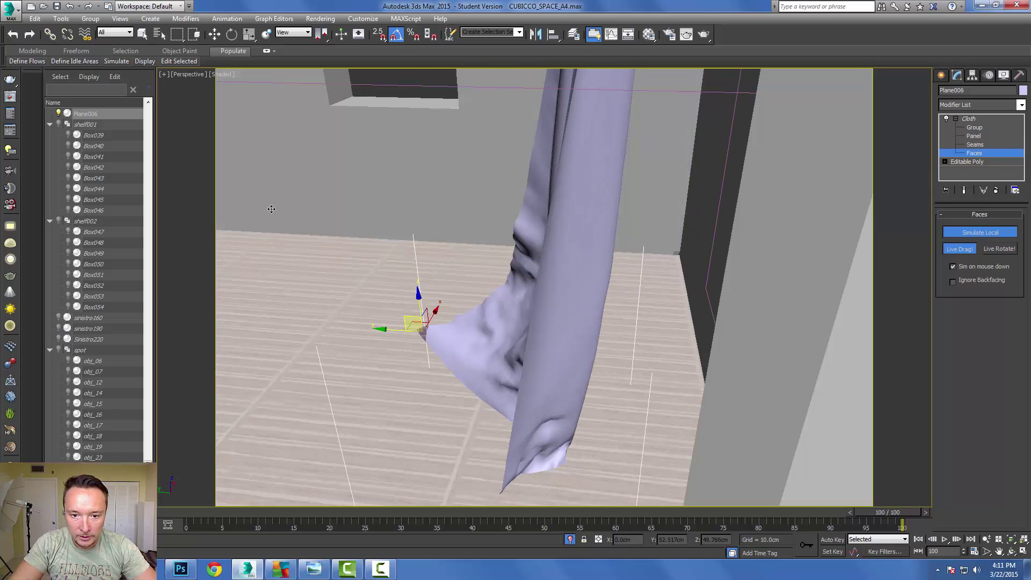
pyautogui.moveTo(211, 159); pyautogui.dragTo(211, 159)
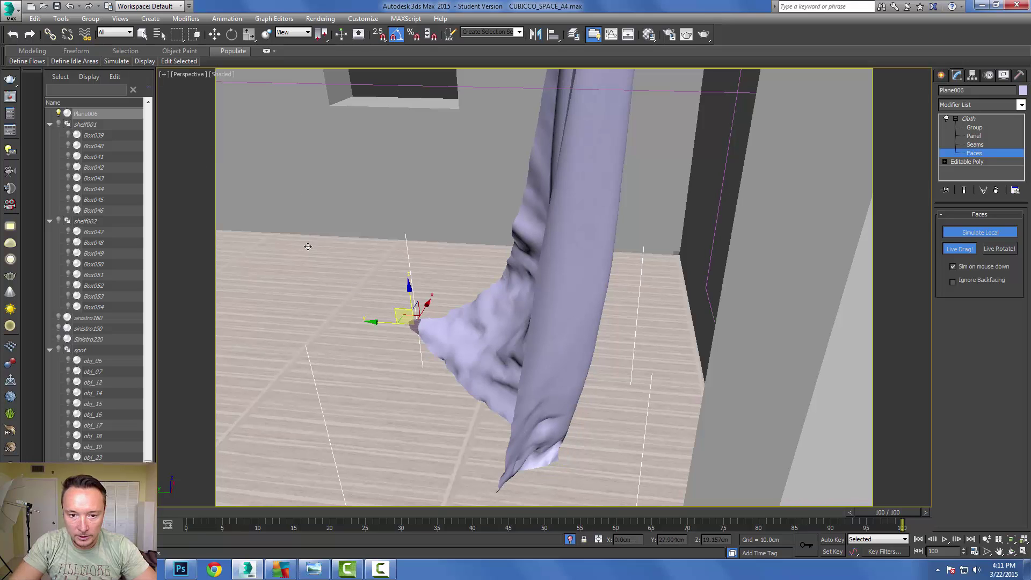
pyautogui.moveTo(308, 247); pyautogui.dragTo(232, 167)
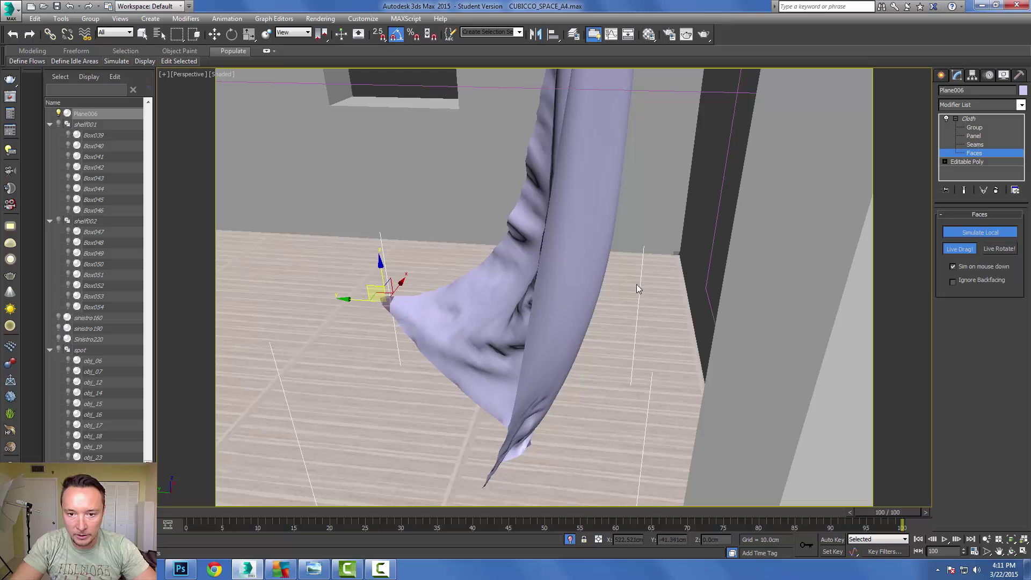
# - Run the local simulation from the Cloth object level so the lifted curtain swings with the wind, then stop it
pyautogui.click(981, 120)
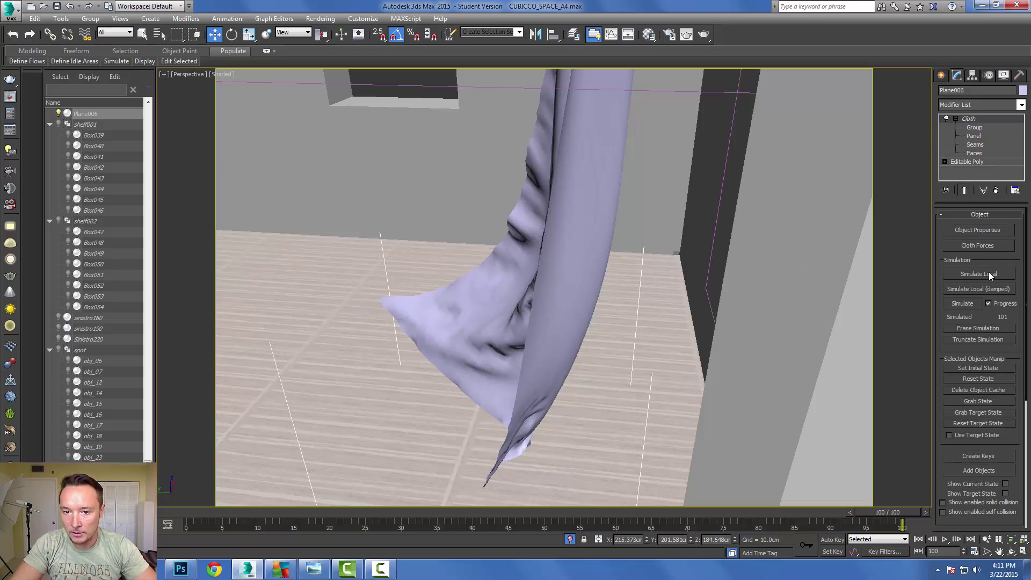
pyautogui.click(988, 273)
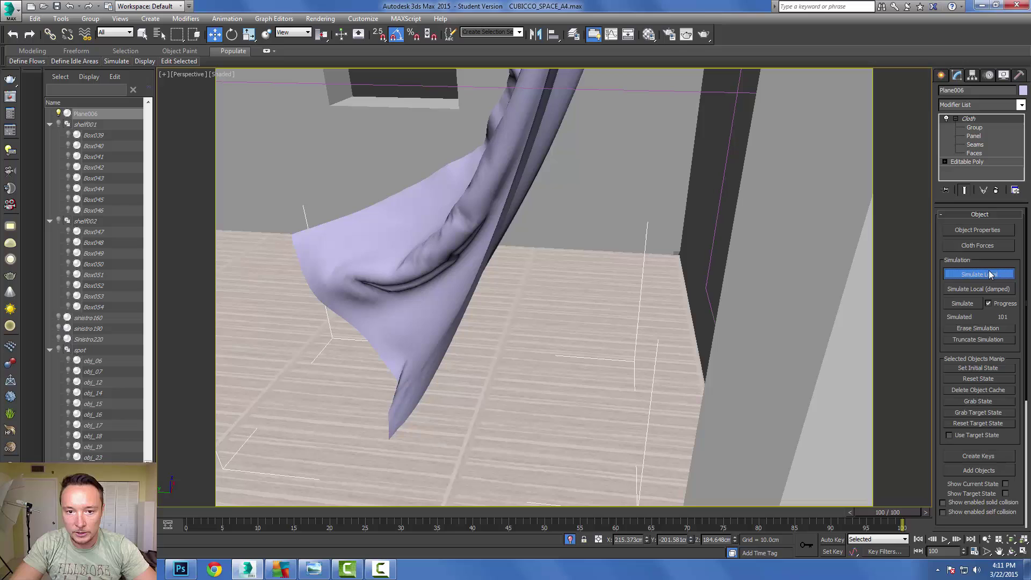
pyautogui.keyDown('alt'); pyautogui.moveTo(659, 305); pyautogui.dragTo(707, 301, button='middle'); pyautogui.keyUp('alt')
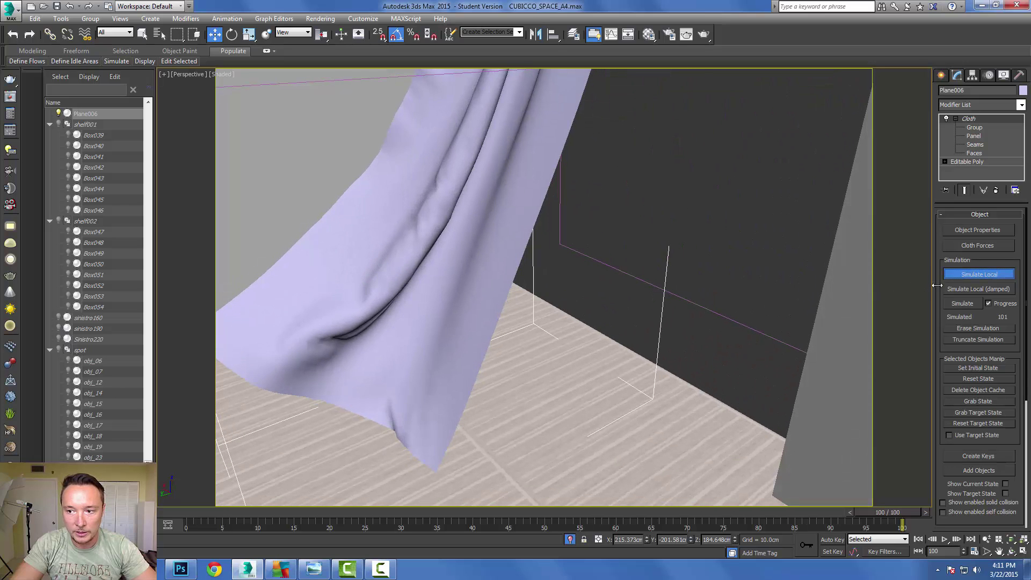
pyautogui.click(969, 278)
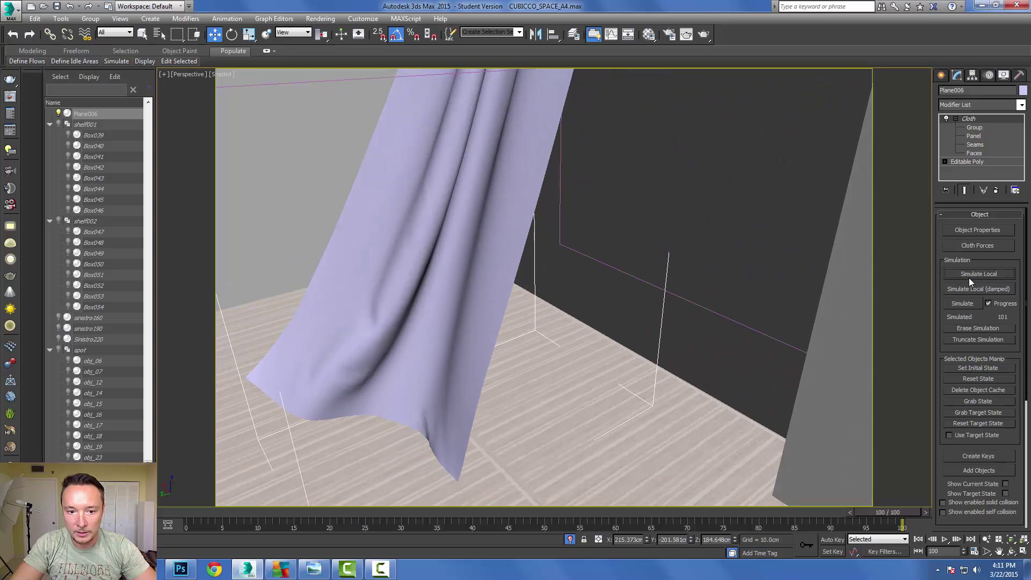
# - Continue the local simulation in two short runs to let the curtain drop back beside the column, checking its folds from a wider view
pyautogui.moveTo(484, 361)
pyautogui.keyDown('alt'); pyautogui.mouseDown(button='middle')
pyautogui.moveTo(437, 362)
pyautogui.moveTo(494, 359)
pyautogui.mouseUp(button='middle'); pyautogui.keyUp('alt')
pyautogui.scroll(-2, 456, 369)
pyautogui.scroll(-4, 439, 365)
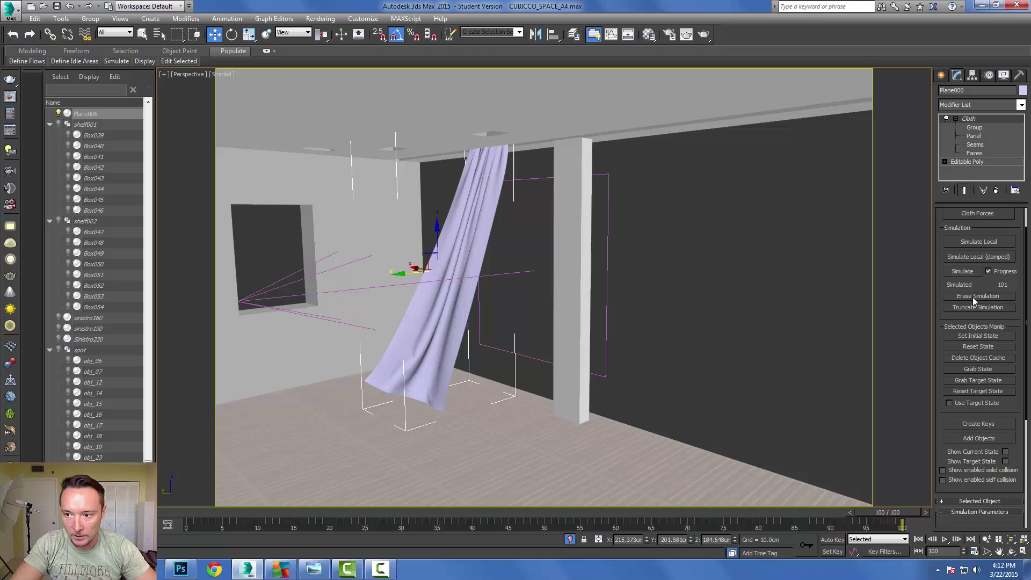
pyautogui.click(974, 242)
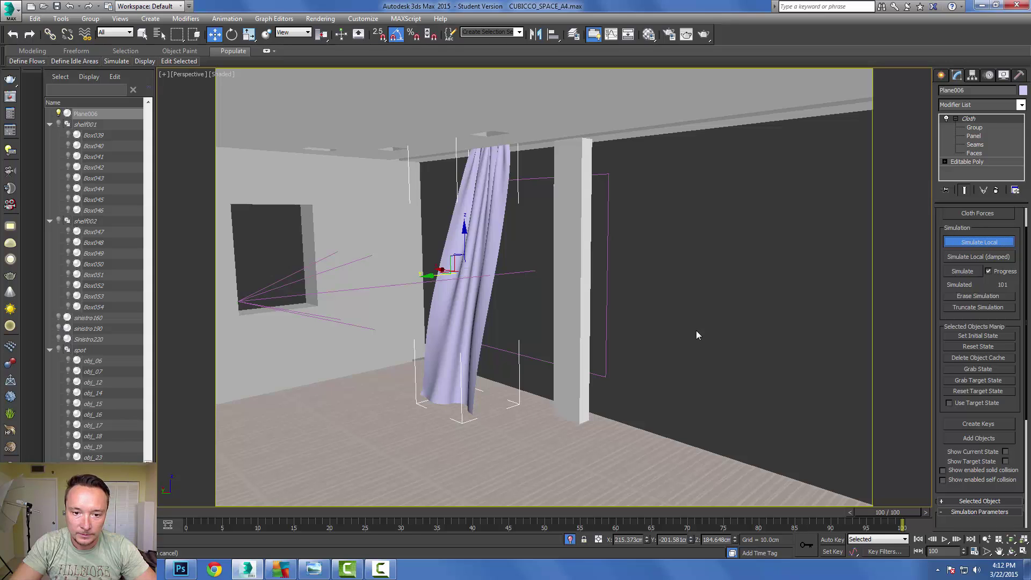
pyautogui.press('Escape')
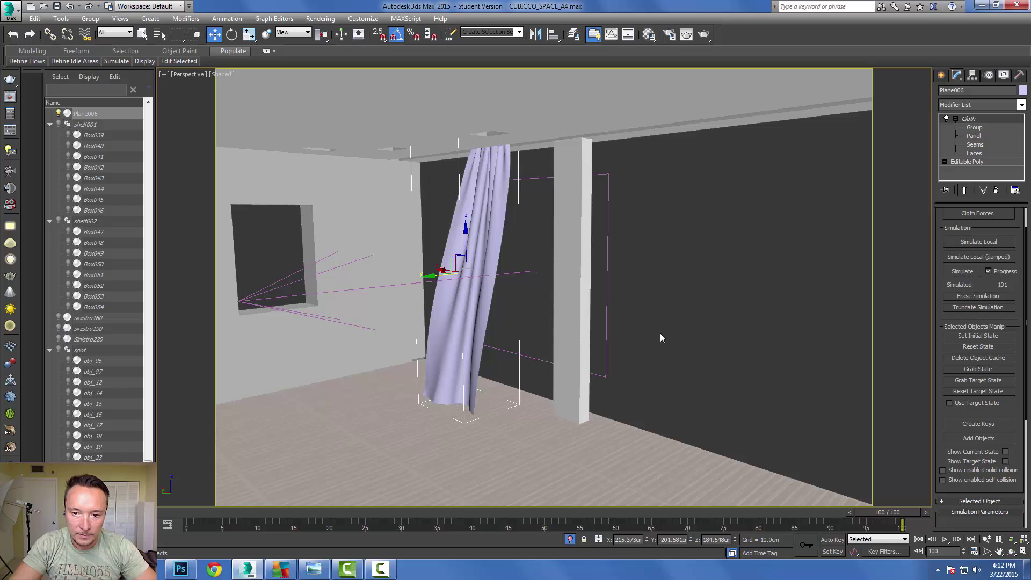
pyautogui.moveTo(660, 333)
pyautogui.keyDown('alt'); pyautogui.mouseDown(button='middle')
pyautogui.moveTo(691, 326)
pyautogui.moveTo(646, 343)
pyautogui.moveTo(640, 330)
pyautogui.mouseUp(button='middle'); pyautogui.keyUp('alt')
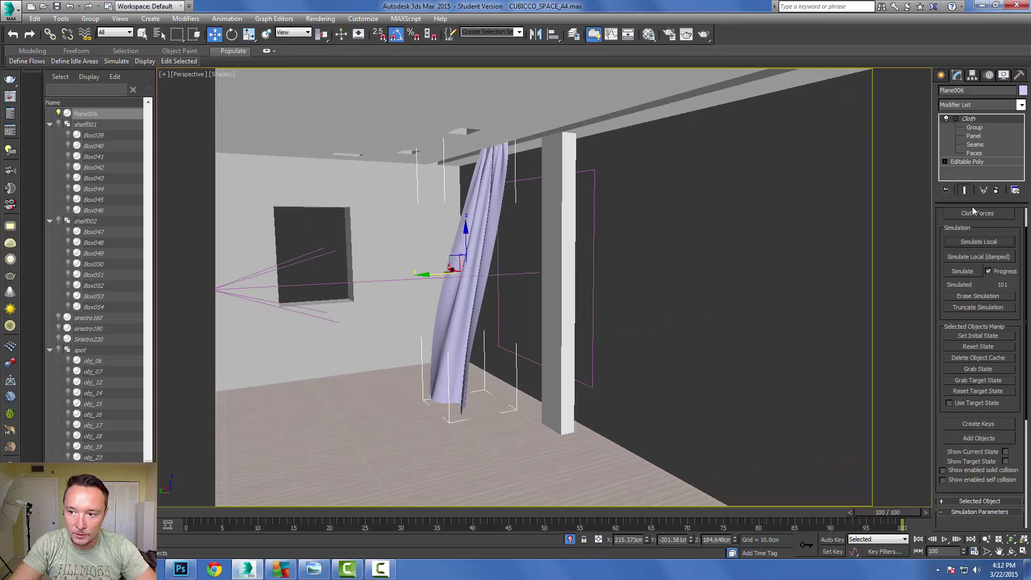
pyautogui.click(989, 242)
pyautogui.keyDown('alt'); pyautogui.moveTo(722, 312); pyautogui.dragTo(771, 313, button='middle'); pyautogui.keyUp('alt')
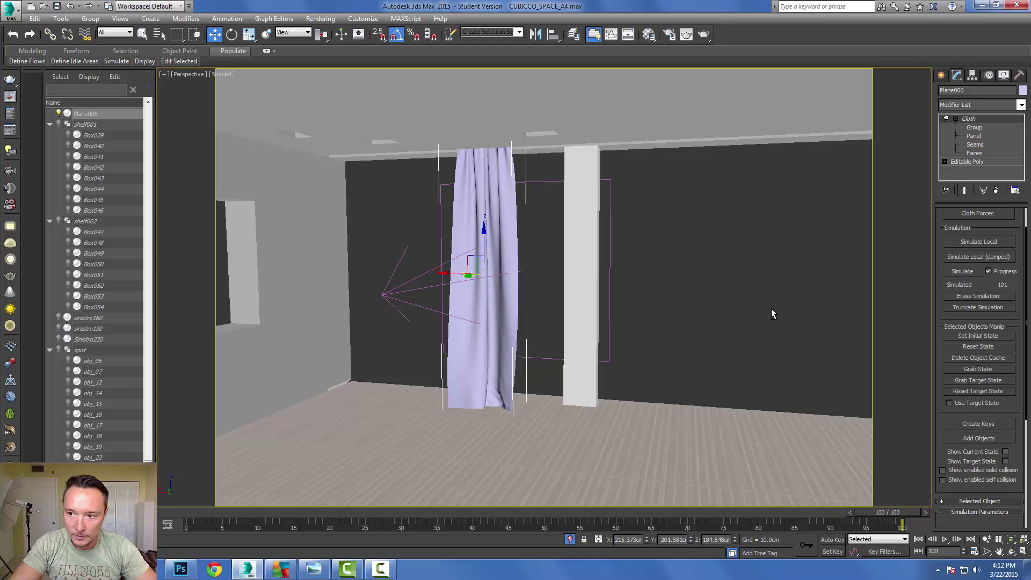
# - Turn on Live Drag with local simulation for the cloth faces and pull the curtain's lower corner out into the room in the YZ plane
pyautogui.click(974, 153)
pyautogui.click(958, 250)
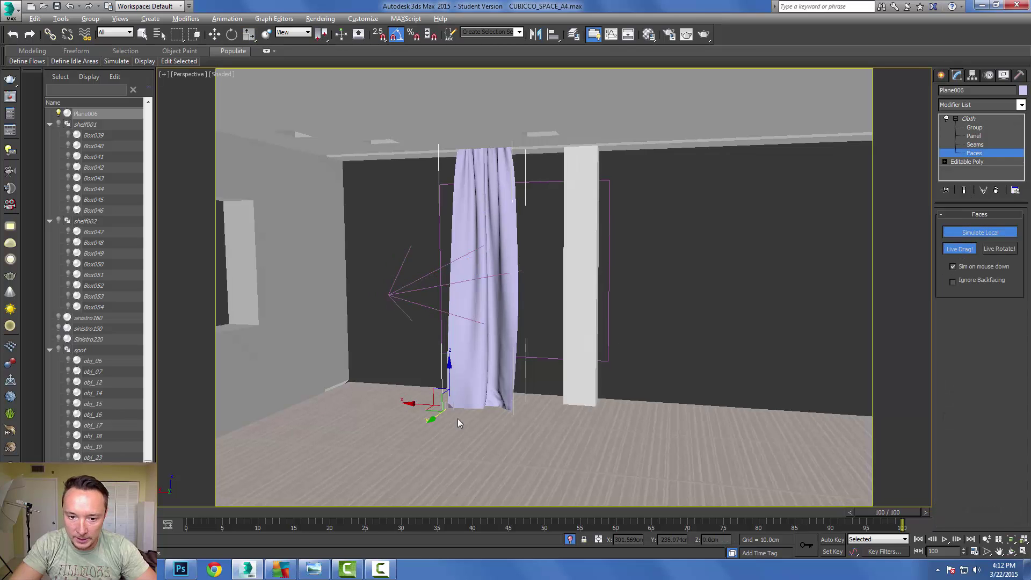
pyautogui.keyDown('alt'); pyautogui.moveTo(457, 417); pyautogui.dragTo(385, 429, button='middle'); pyautogui.keyUp('alt')
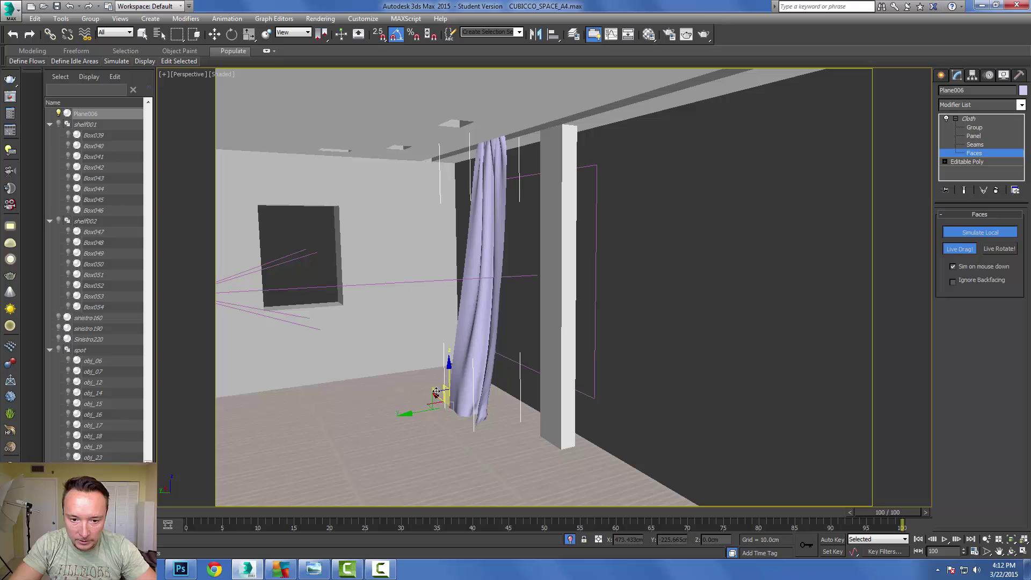
pyautogui.moveTo(435, 397); pyautogui.dragTo(386, 376)
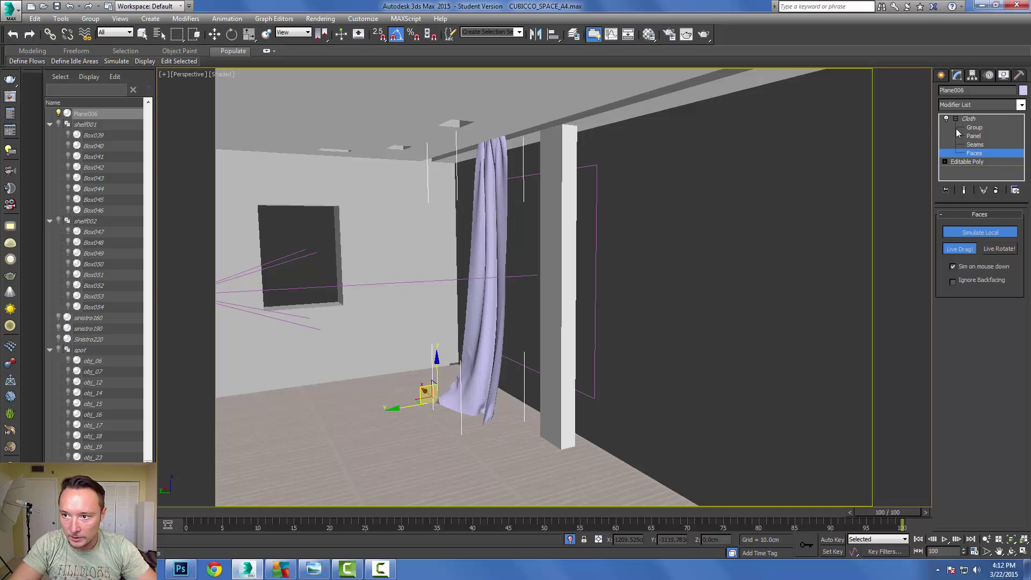
# - Run the local simulation in short bursts from the Cloth object level to settle the pulled corner, checking the folds from the front
pyautogui.click(968, 118)
pyautogui.click(983, 276)
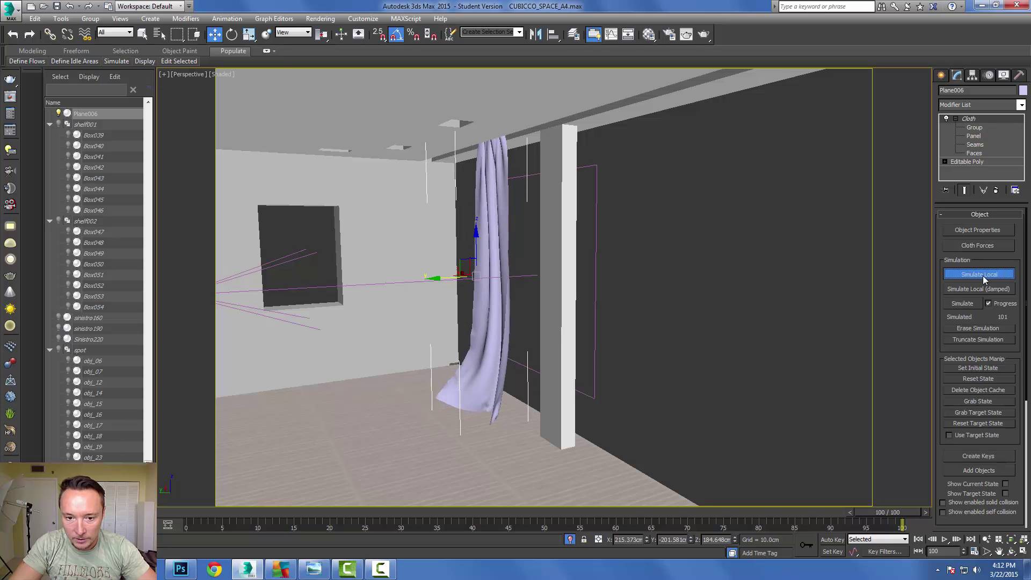
pyautogui.click(983, 275)
pyautogui.keyDown('alt'); pyautogui.moveTo(733, 321); pyautogui.dragTo(766, 319, button='middle'); pyautogui.keyUp('alt')
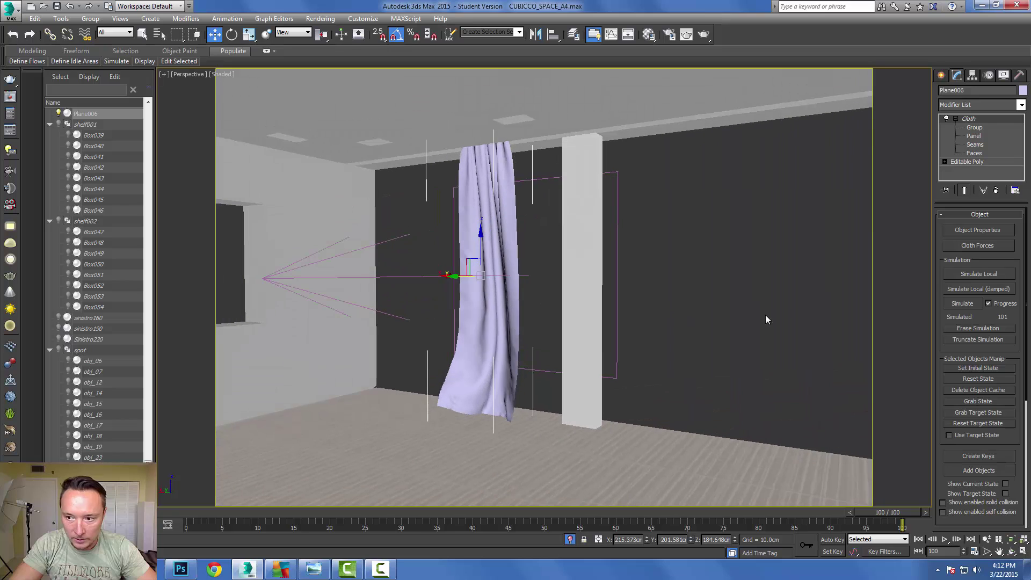
pyautogui.click(970, 274)
pyautogui.keyDown('alt'); pyautogui.moveTo(714, 344); pyautogui.dragTo(735, 355, button='middle'); pyautogui.keyUp('alt')
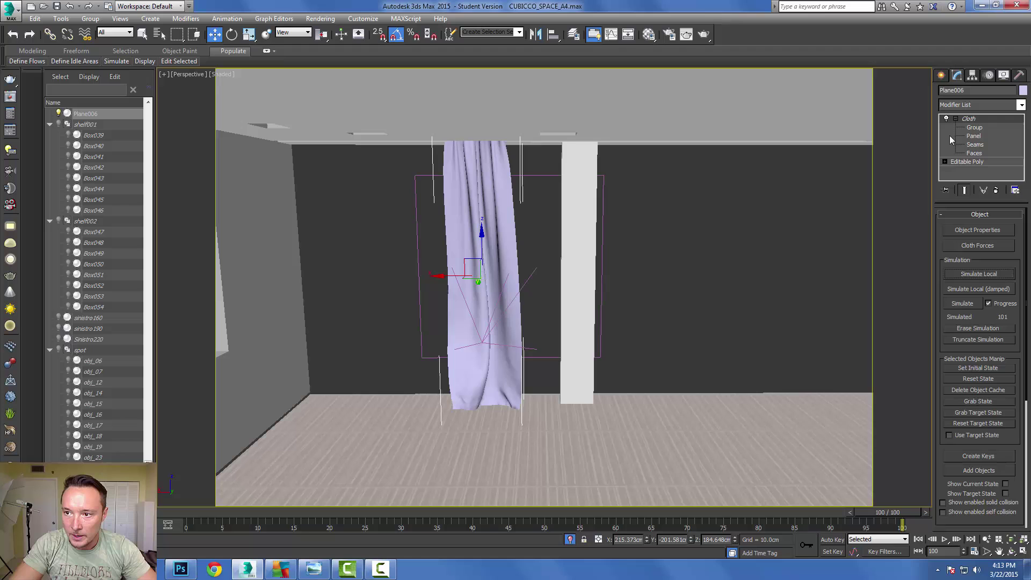
# - Inspect the curtain's lower folds up close and add a TurboSmooth modifier above Cloth
pyautogui.click(956, 119)
pyautogui.keyDown('alt'); pyautogui.moveTo(550, 340); pyautogui.dragTo(498, 361, button='middle'); pyautogui.keyUp('alt')
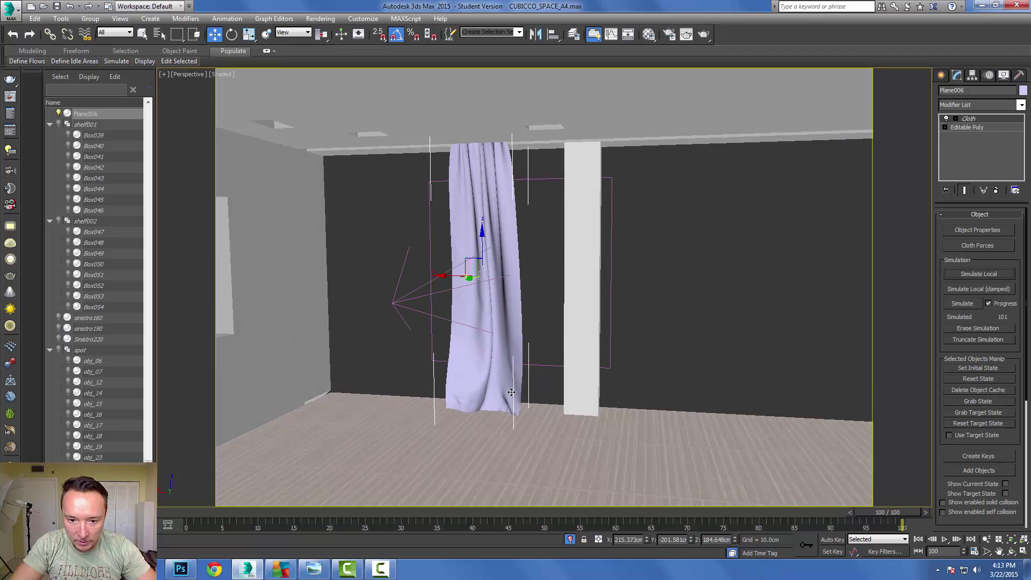
pyautogui.scroll(8, 515, 393)
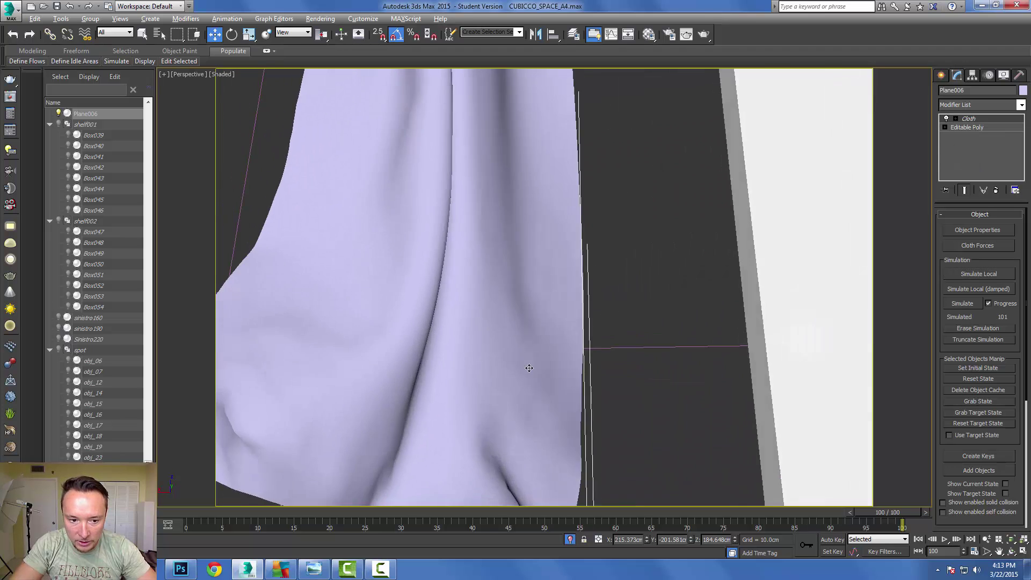
pyautogui.scroll(-10, 529, 368)
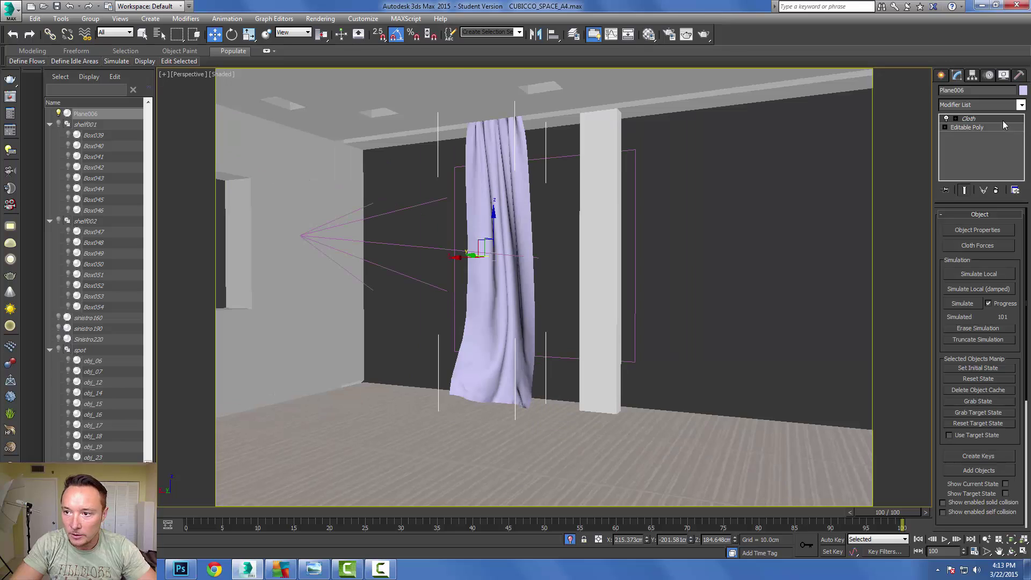
pyautogui.click(1021, 104)
pyautogui.press('t')
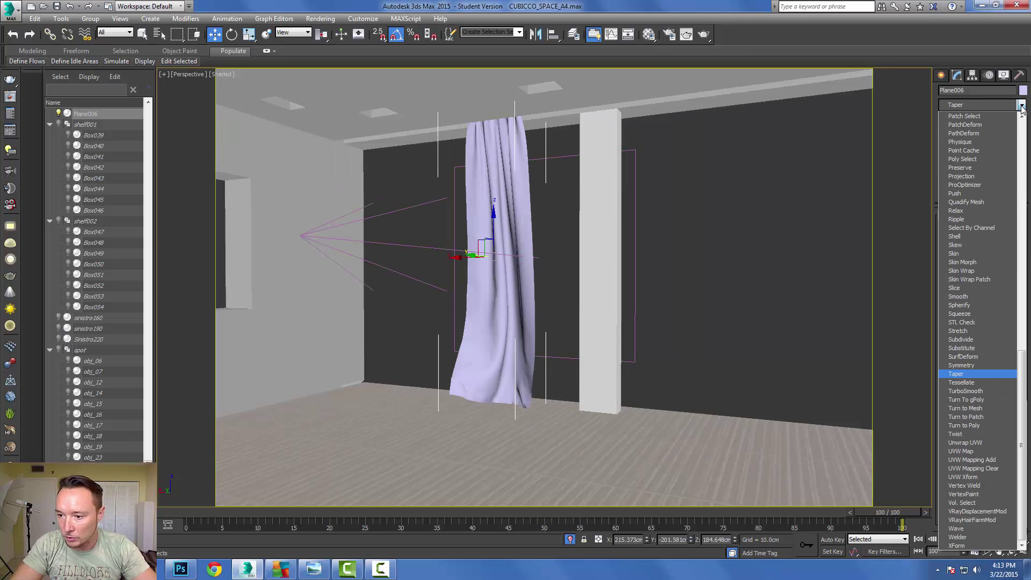
pyautogui.click(984, 391)
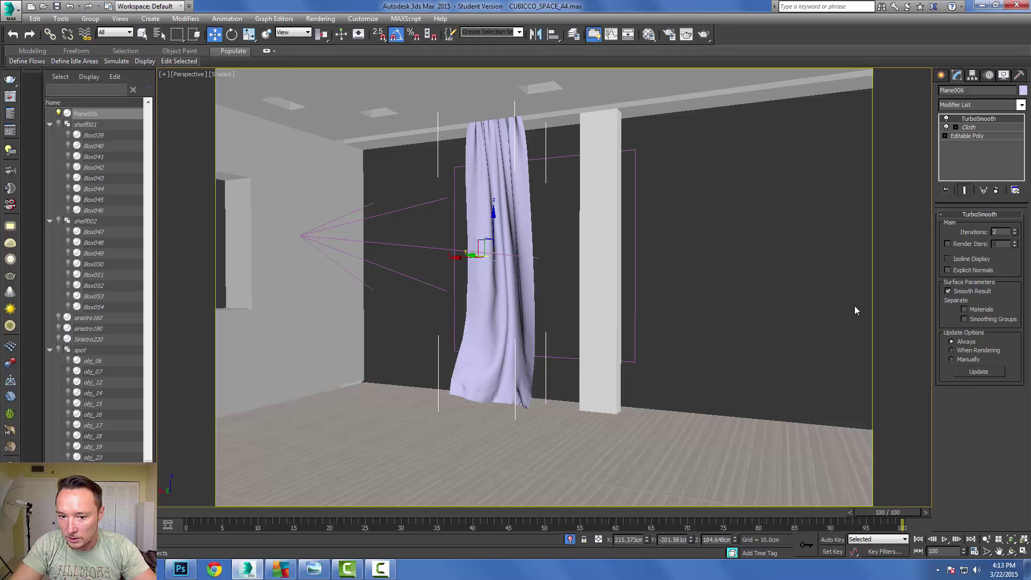
# - Set the TurboSmooth iterations to 3 and check the curtain's mesh density with edged faces and in wireframe, ending in shaded display
pyautogui.press('F4')
pyautogui.keyDown('alt'); pyautogui.moveTo(534, 348); pyautogui.dragTo(582, 358, button='middle'); pyautogui.keyUp('alt')
pyautogui.scroll(5, 526, 362)
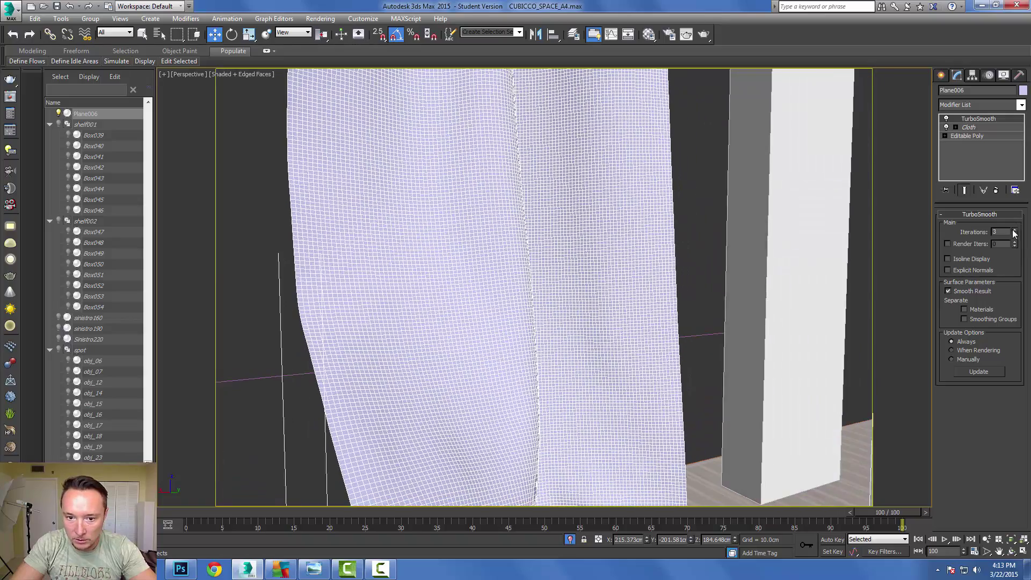
pyautogui.keyDown('alt'); pyautogui.moveTo(656, 316); pyautogui.dragTo(638, 253, button='middle'); pyautogui.keyUp('alt')
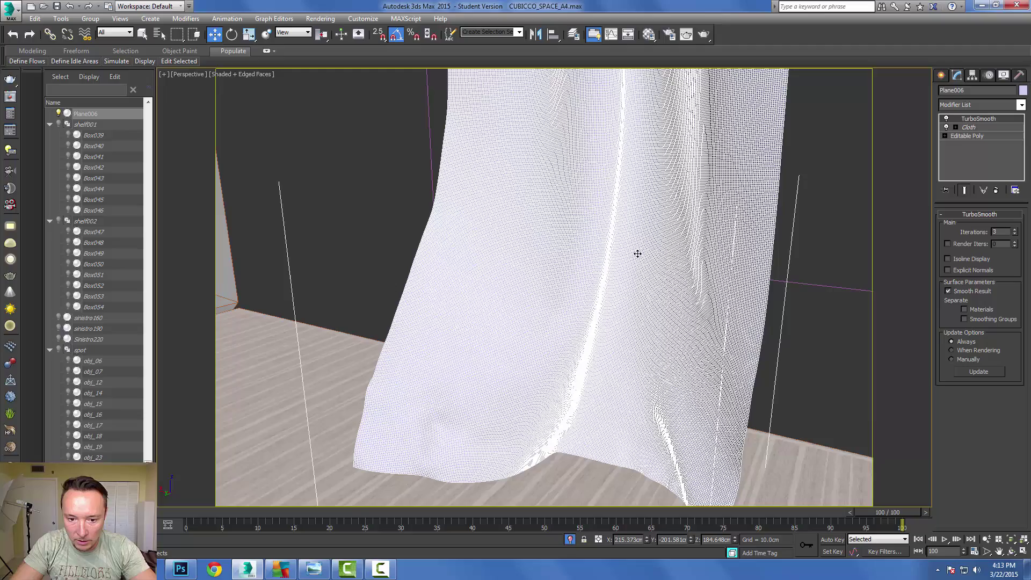
pyautogui.press('F3')
pyautogui.moveTo(663, 324)
pyautogui.keyDown('alt'); pyautogui.mouseDown(button='middle')
pyautogui.moveTo(693, 304)
pyautogui.moveTo(652, 315)
pyautogui.moveTo(722, 317)
pyautogui.moveTo(658, 307)
pyautogui.moveTo(812, 220)
pyautogui.mouseUp(button='middle'); pyautogui.keyUp('alt')
pyautogui.scroll(-5, 674, 305)
pyautogui.scroll(2, 673, 305)
pyautogui.press('F3')
# - Run the local simulation from the Cloth level beneath TurboSmooth to relax the curtain, then stop it
pyautogui.click(970, 127)
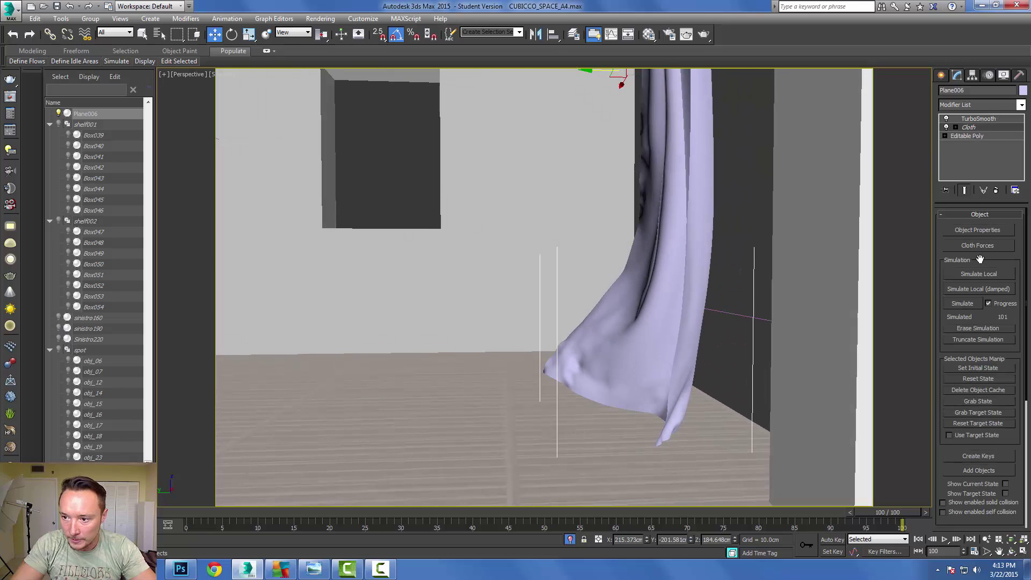
pyautogui.click(978, 274)
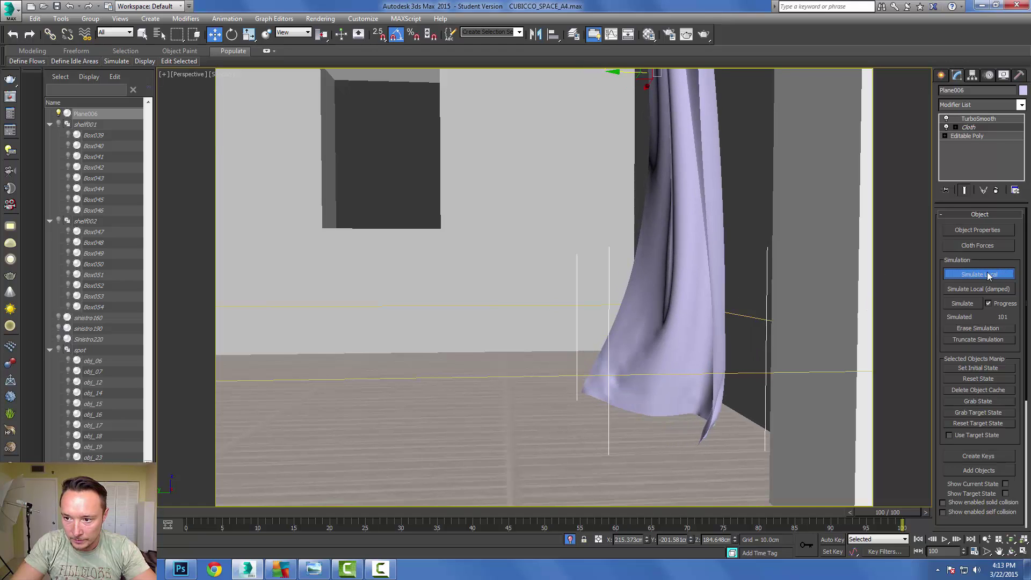
pyautogui.click(979, 273)
# - Enable Live Drag with local simulation on the cloth faces and pull the curtain's lower corner up and far into the room in the YZ plane
pyautogui.click(955, 127)
pyautogui.click(974, 162)
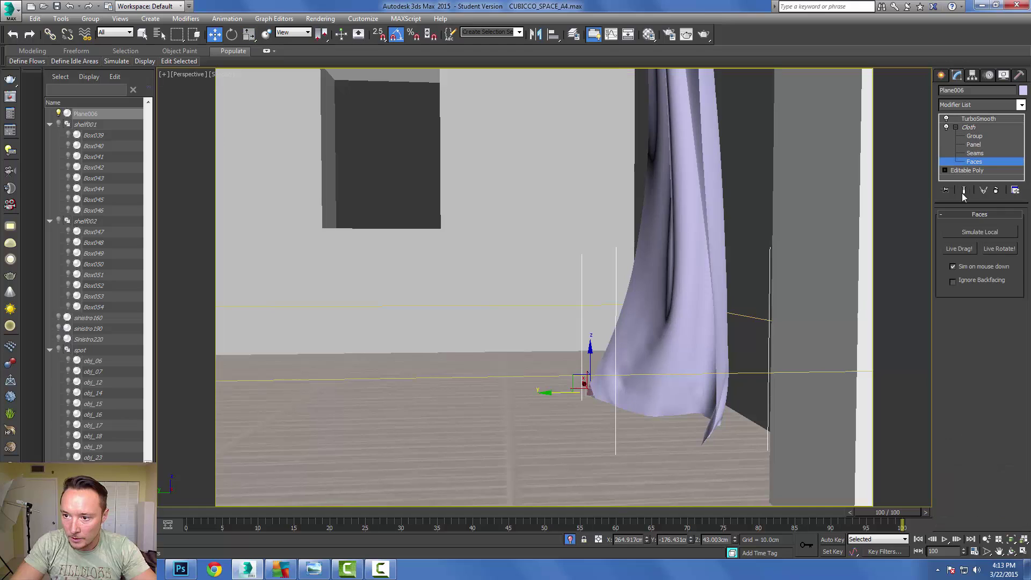
pyautogui.click(979, 232)
pyautogui.click(959, 249)
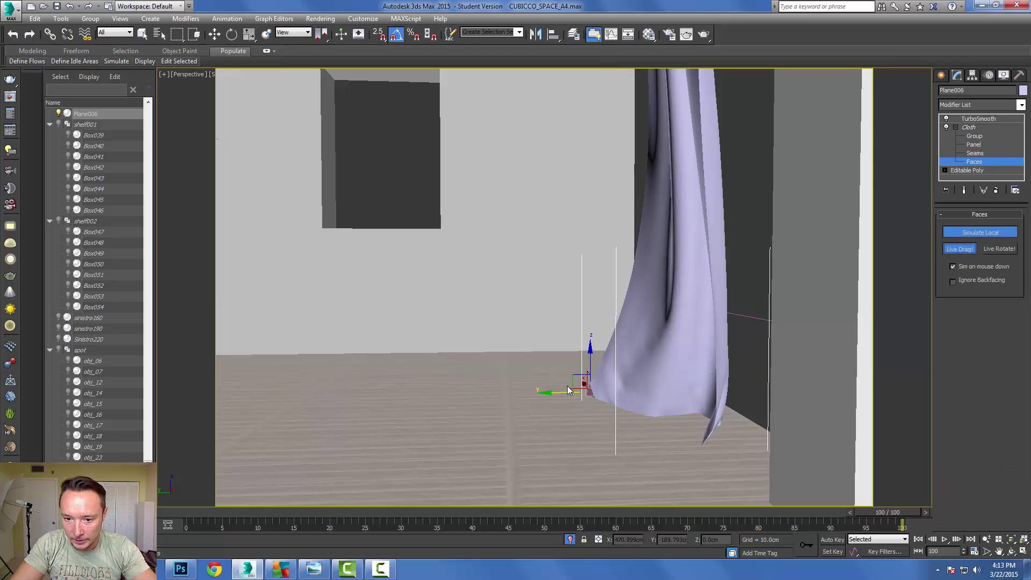
pyautogui.moveTo(568, 390); pyautogui.dragTo(520, 364)
pyautogui.moveTo(432, 345); pyautogui.dragTo(414, 320)
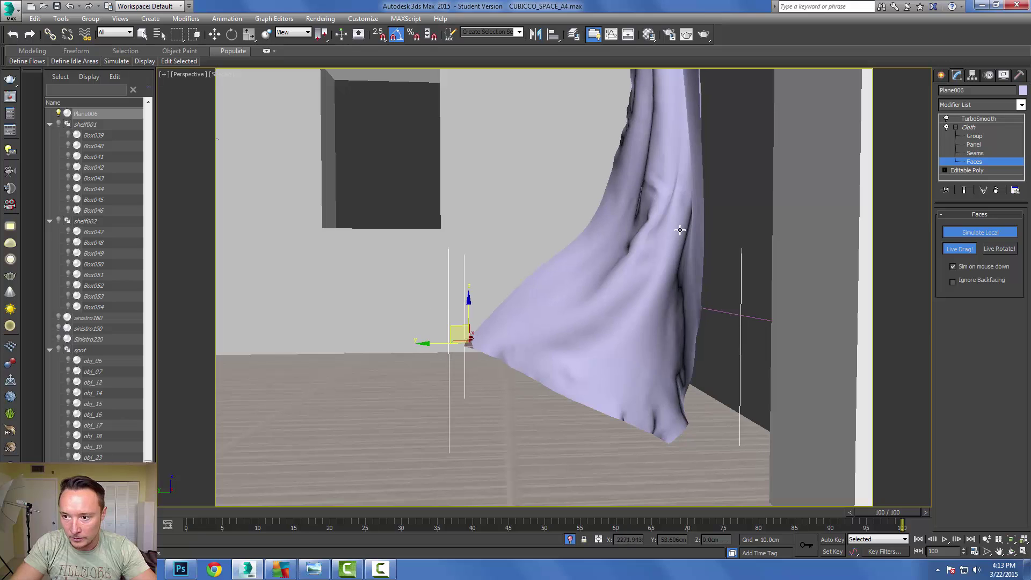
# - Turn off Live Drag and run the local simulation from the Cloth object level so the wind lifts the curtain, then stop it
pyautogui.click(971, 245)
pyautogui.click(968, 129)
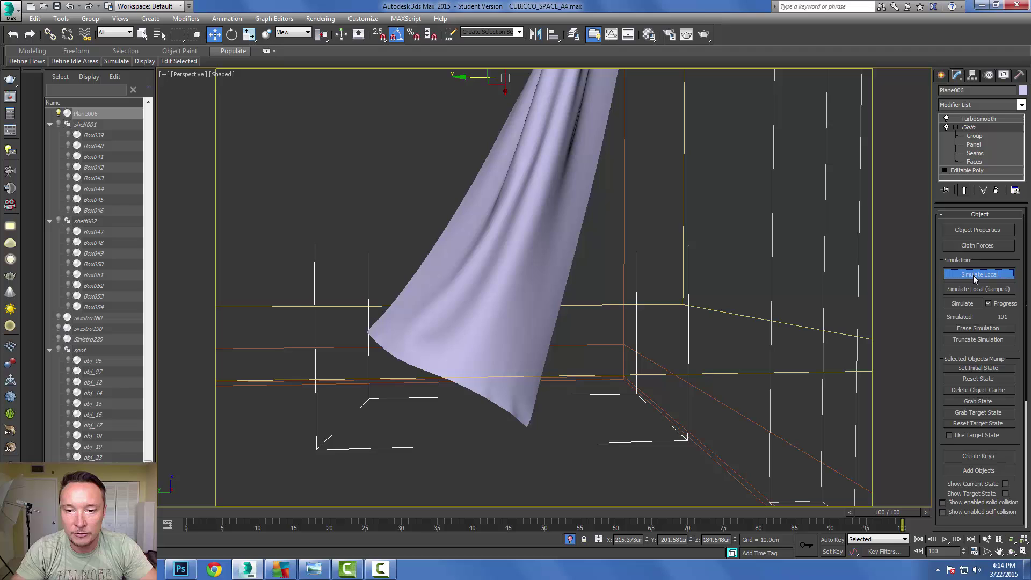
pyautogui.click(975, 275)
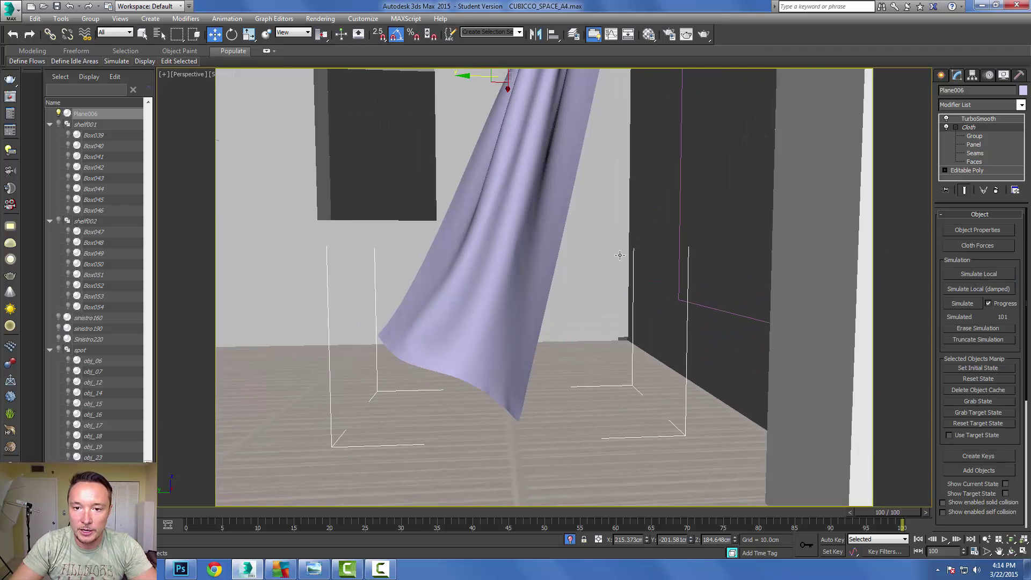
pyautogui.moveTo(619, 255); pyautogui.dragTo(642, 306, button='middle')
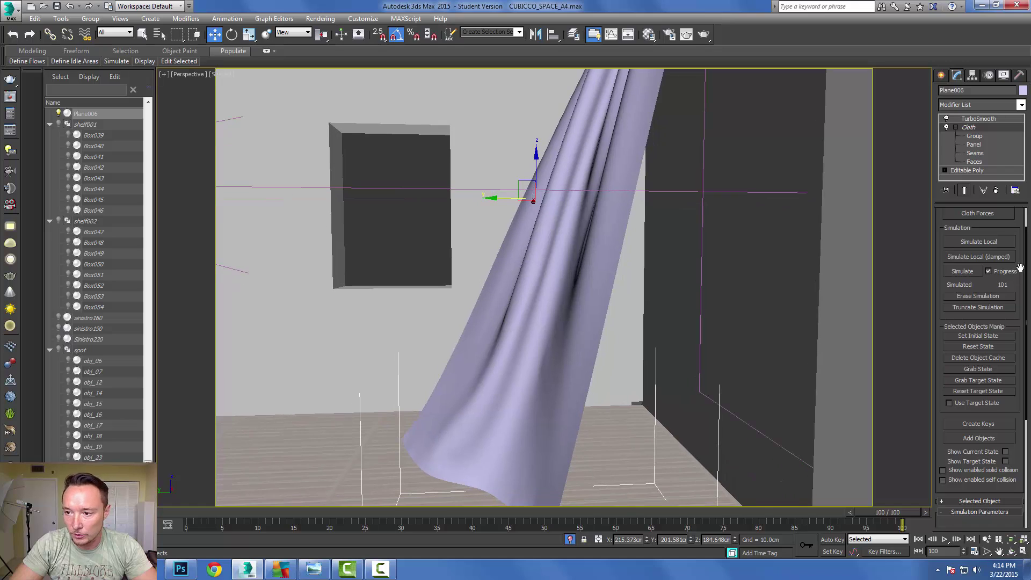
# - Run the local simulation again to let the blown curtain fall back into softer folds, checking it in a wide view before stopping
pyautogui.click(991, 244)
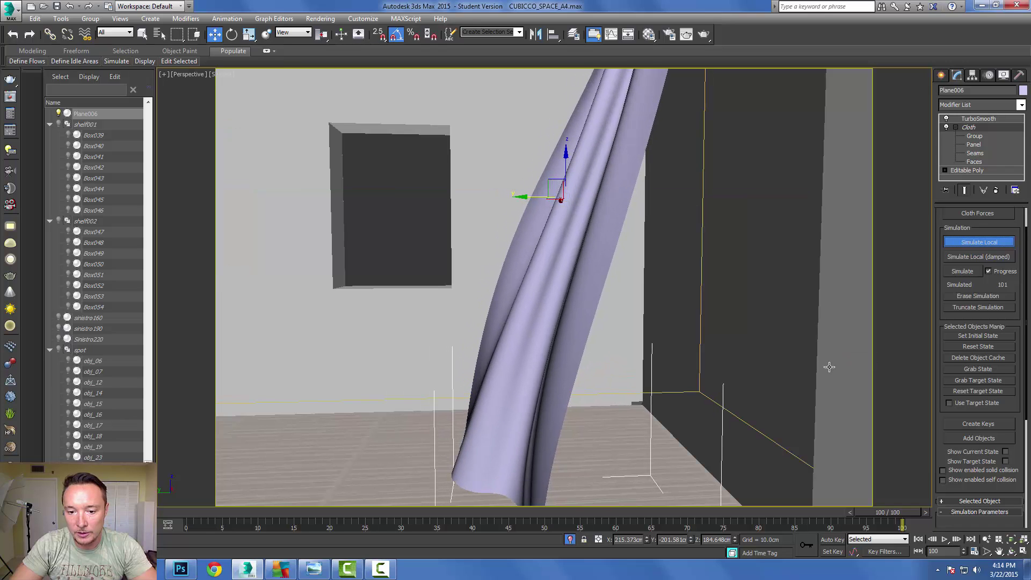
pyautogui.keyDown('alt'); pyautogui.moveTo(655, 381); pyautogui.dragTo(727, 355, button='middle'); pyautogui.keyUp('alt')
pyautogui.scroll(-3, 700, 378)
pyautogui.scroll(-5, 671, 332)
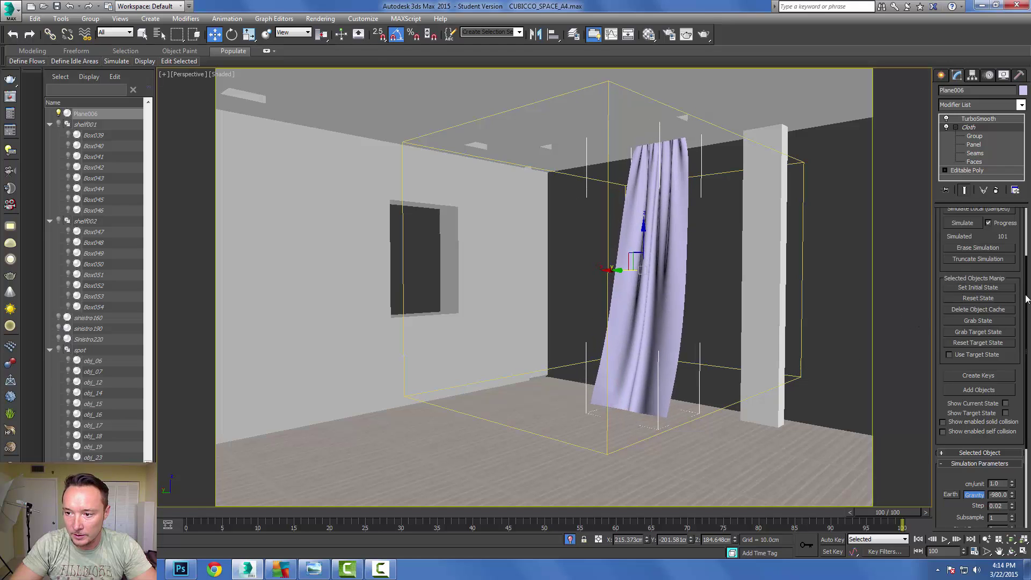
pyautogui.moveTo(1017, 307); pyautogui.dragTo(1014, 331)
pyautogui.click(986, 262)
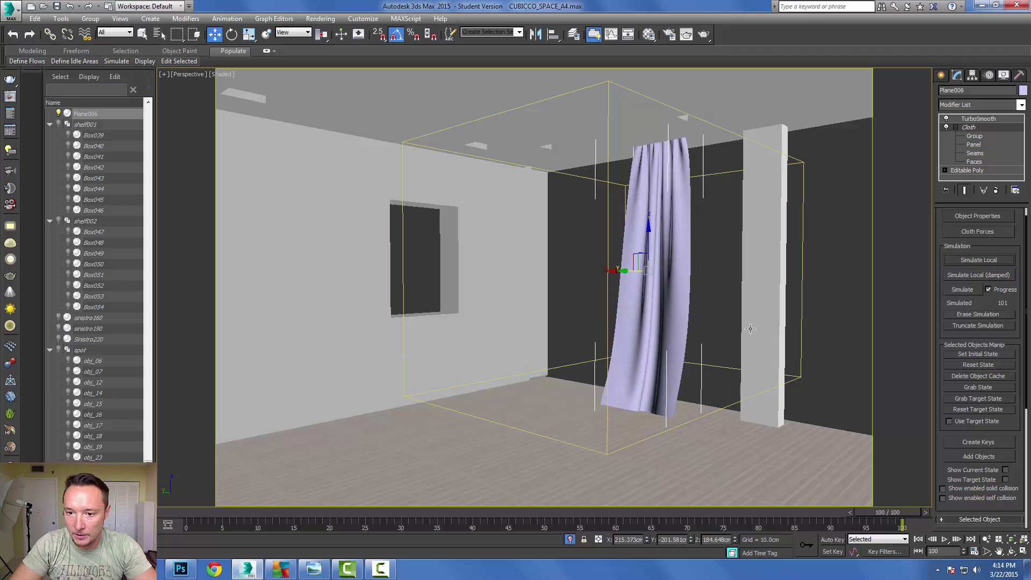
pyautogui.moveTo(747, 325)
pyautogui.keyDown('alt'); pyautogui.mouseDown(button='middle')
pyautogui.moveTo(672, 344)
pyautogui.moveTo(744, 344)
pyautogui.mouseUp(button='middle'); pyautogui.keyUp('alt')
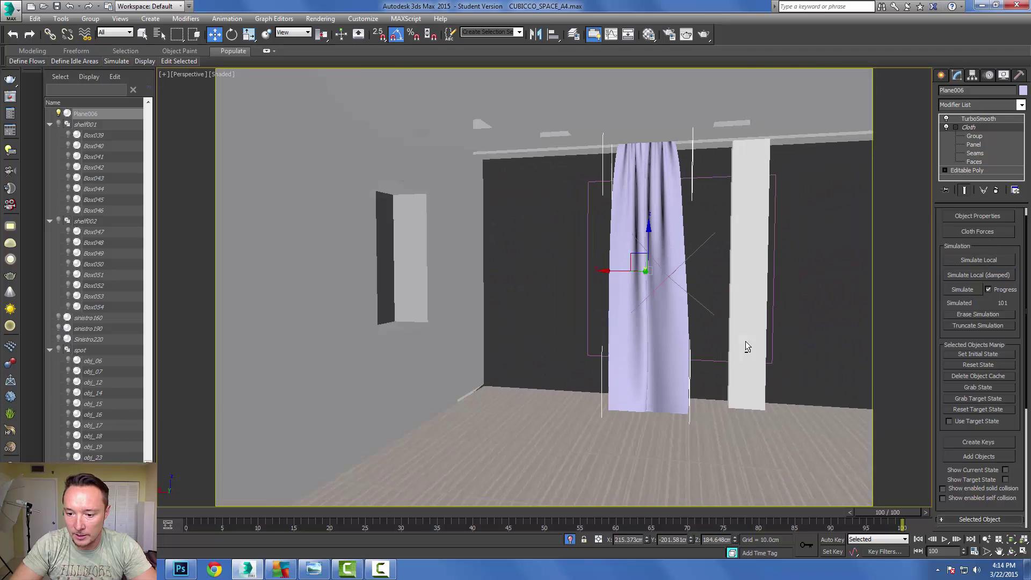
# - Exit isolation mode to show the full furnished room and frame the window wall around the new curtain
pyautogui.click(570, 539)
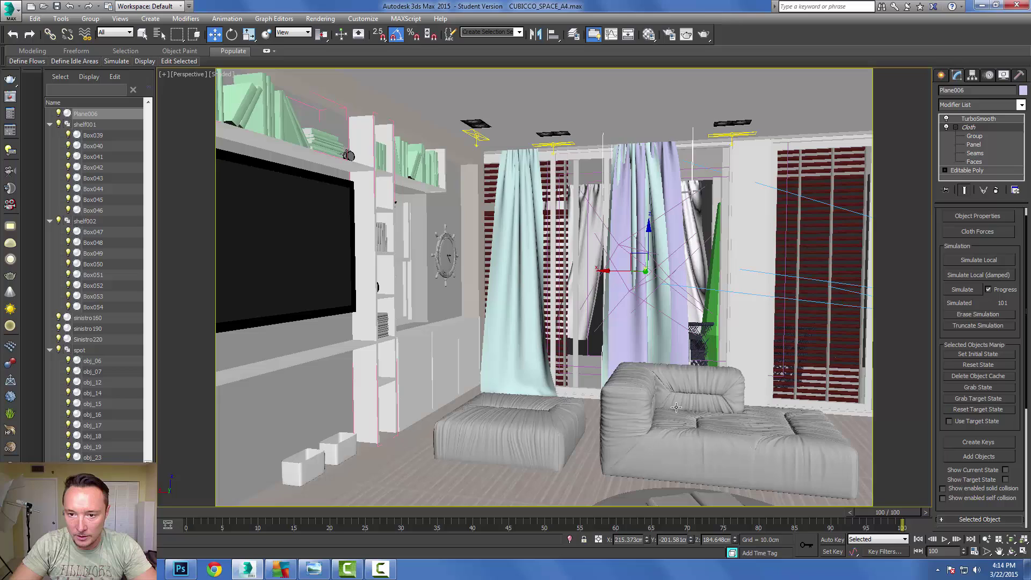
pyautogui.scroll(2, 544, 287)
pyautogui.moveTo(636, 329); pyautogui.dragTo(613, 326, button='middle')
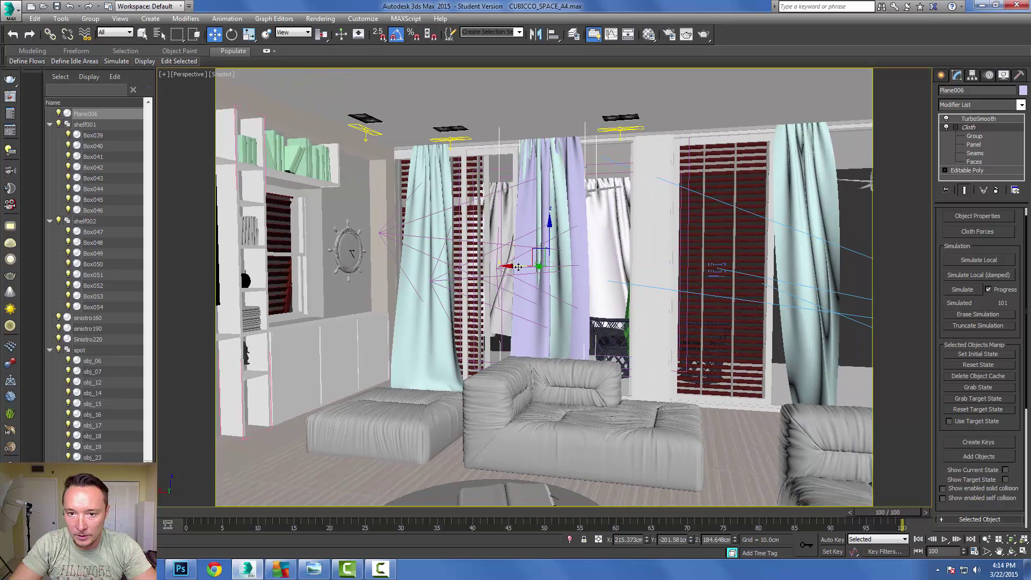
# - Select the TurboSmooth level and, in wireframe, move the curtain along X to about 94 cm beside the column, then restore shaded display
pyautogui.press('F3')
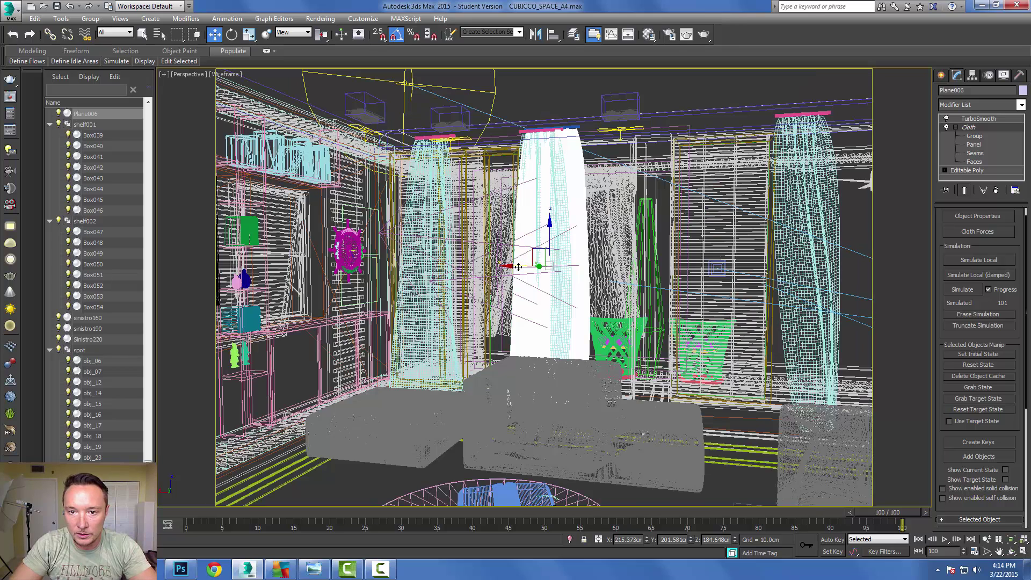
pyautogui.click(572, 128)
pyautogui.click(574, 127)
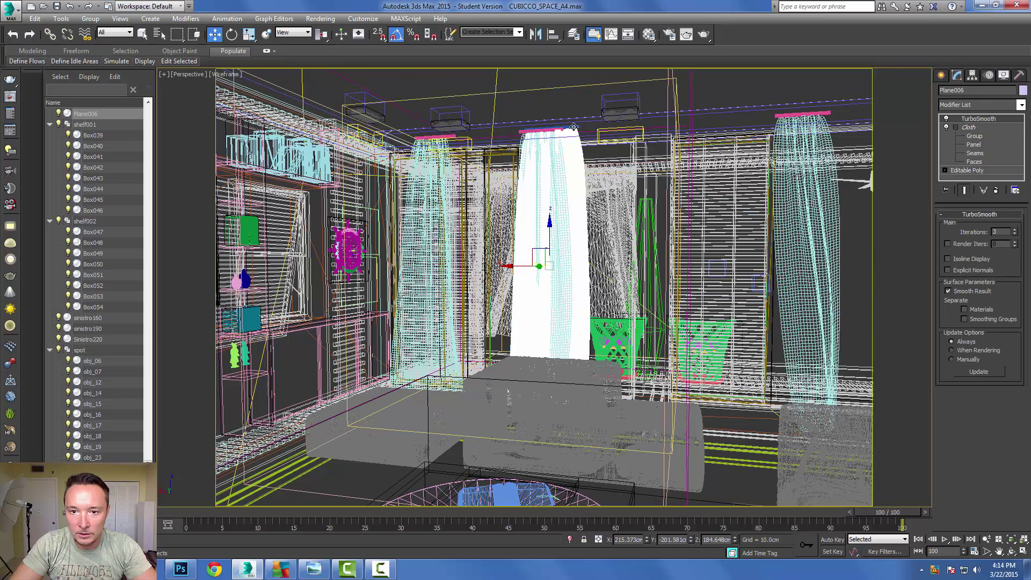
pyautogui.click(575, 128)
pyautogui.click(578, 138)
pyautogui.moveTo(516, 266); pyautogui.dragTo(640, 272)
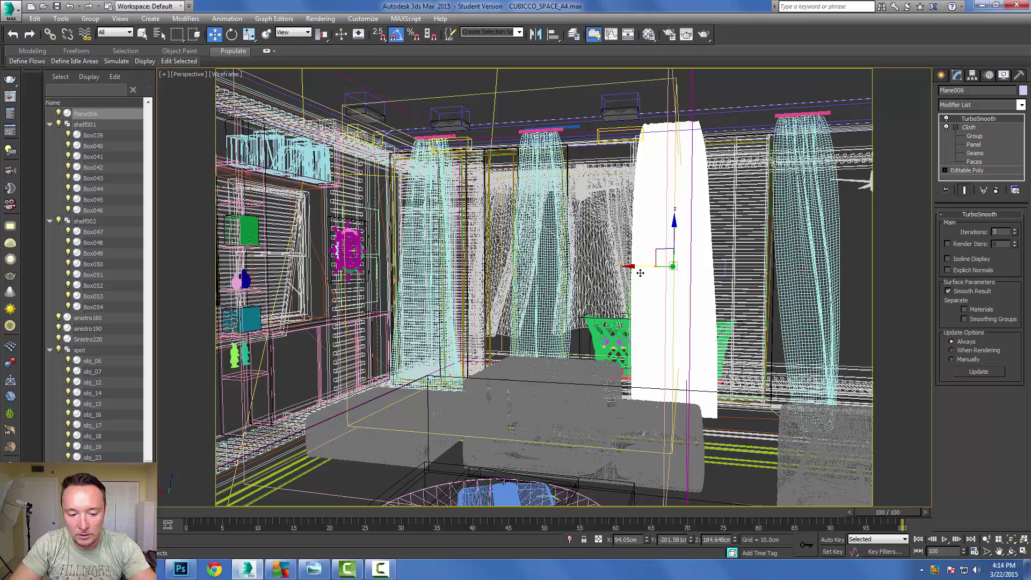
pyautogui.press('F3')
pyautogui.keyDown('alt'); pyautogui.moveTo(642, 279); pyautogui.dragTo(641, 305, button='middle'); pyautogui.keyUp('alt')
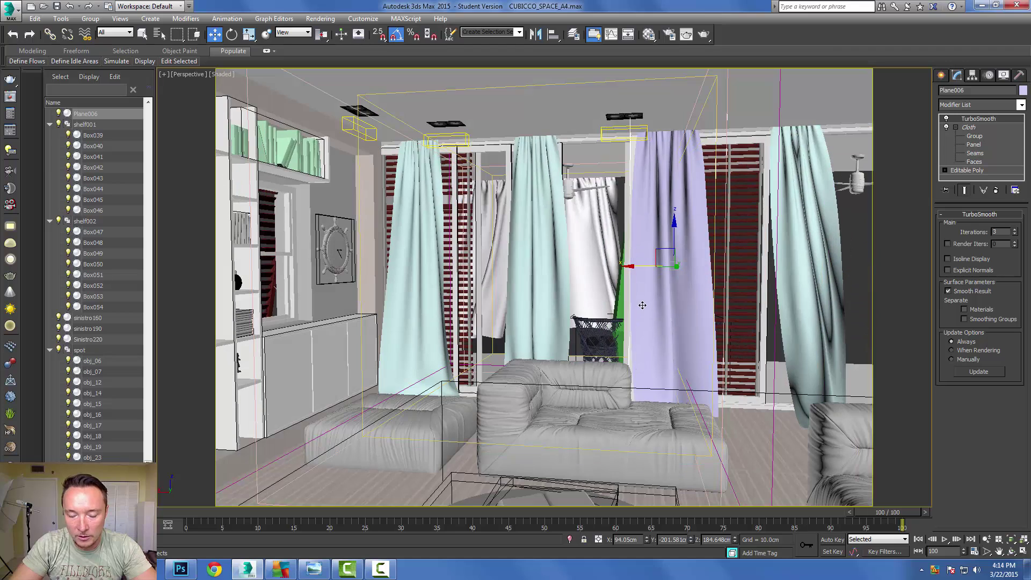
# - Switch the viewport to the V-Ray physical camera overlooking the whole room, nudge the curtain slightly along X, and deselect it
pyautogui.press('c')
pyautogui.click(524, 215)
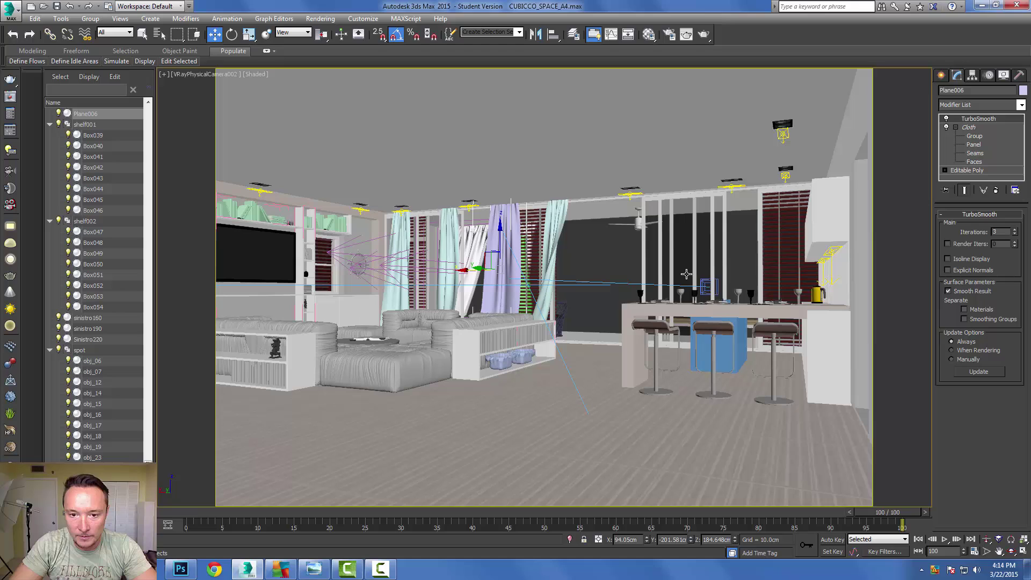
pyautogui.moveTo(463, 270); pyautogui.dragTo(467, 269)
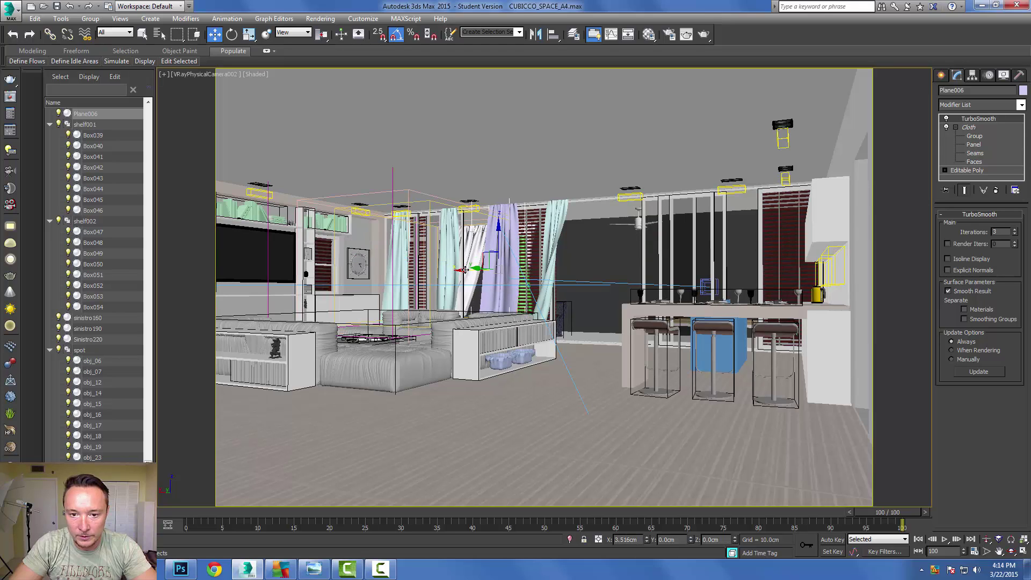
pyautogui.click(592, 231)
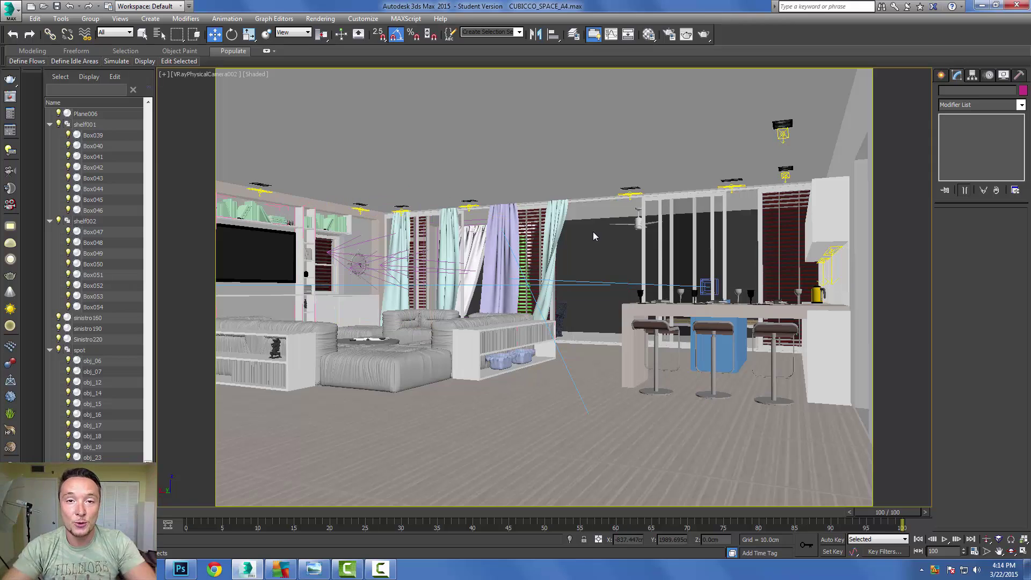